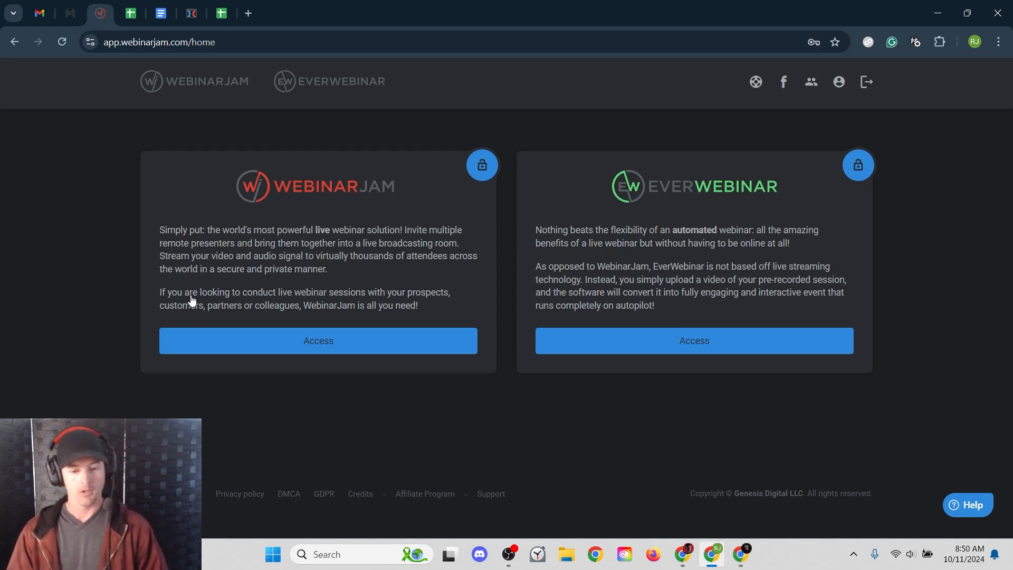
- Add a new WebinarJam webinar with Full configuration and choose Schedule for later
{"action": "left_click", "coordinate": [218, 342]}
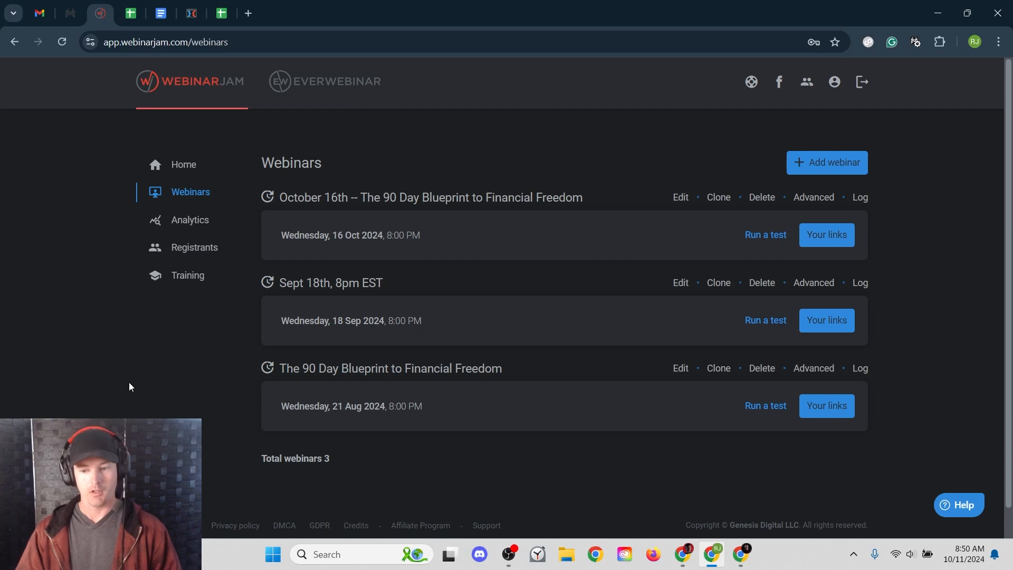
{"action": "left_click", "coordinate": [825, 170]}
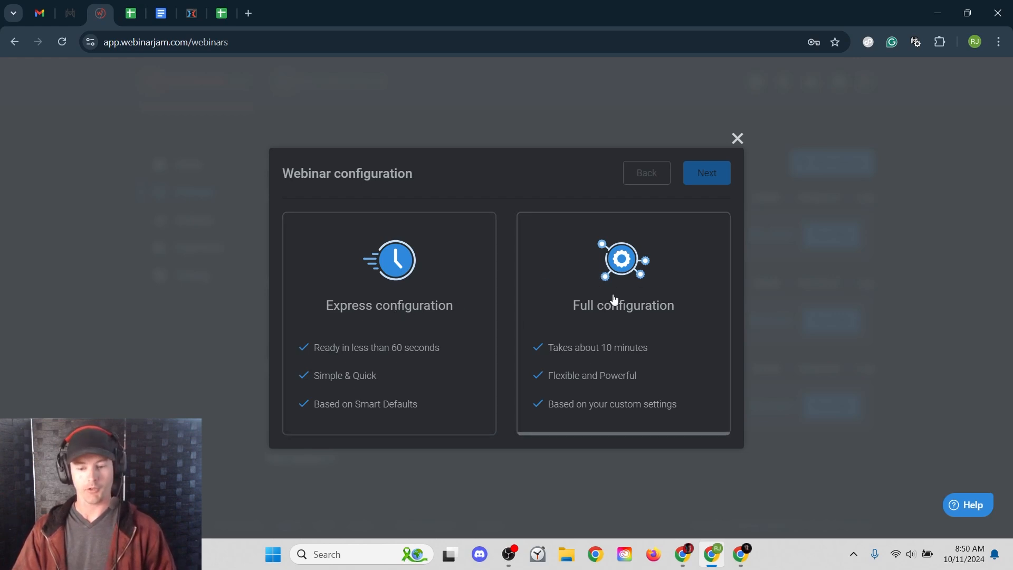
{"action": "left_click", "coordinate": [645, 335]}
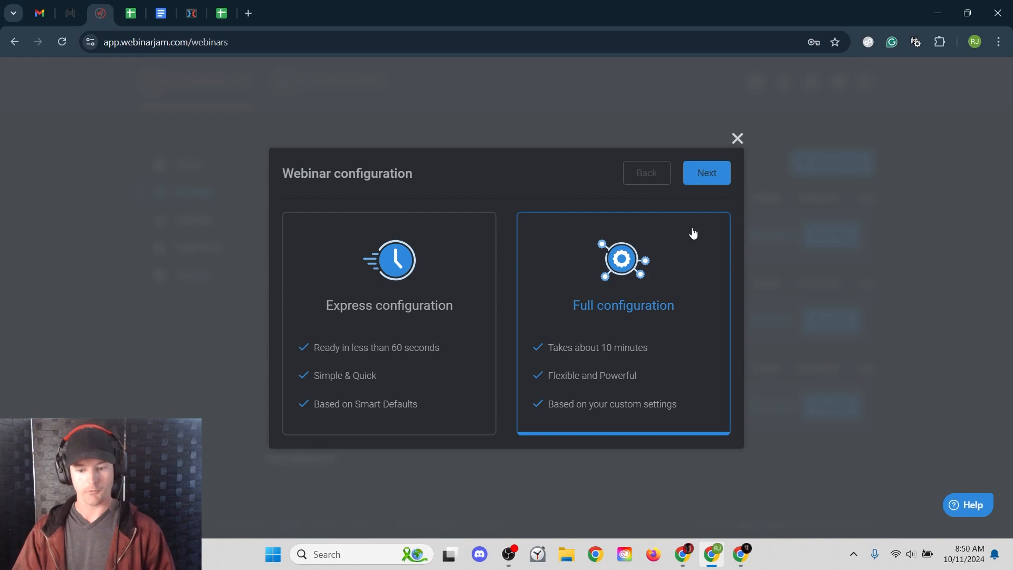
{"action": "left_click", "coordinate": [706, 179]}
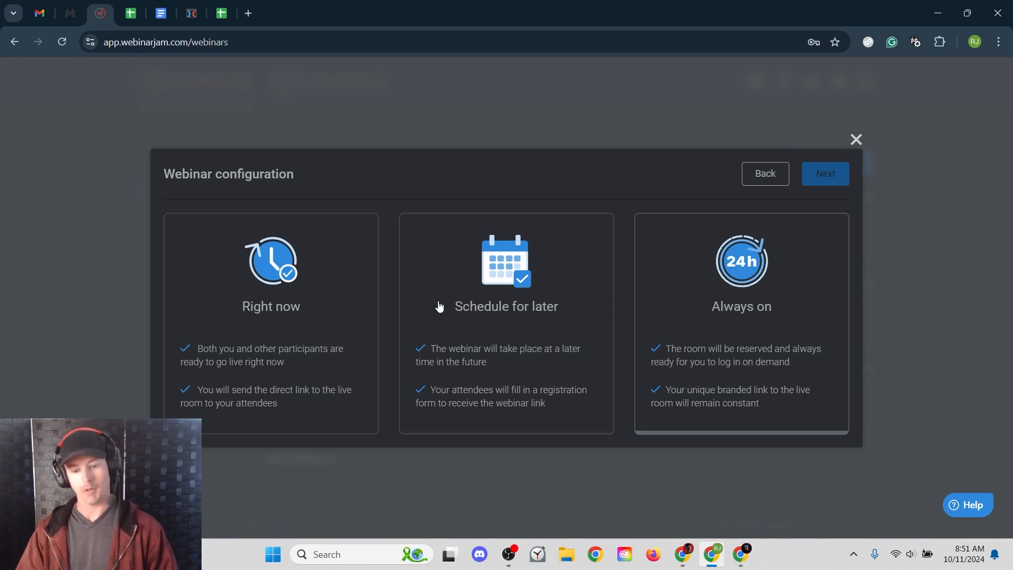
{"action": "left_click", "coordinate": [470, 306]}
- In Basic settings, name the webinar 'October 30th - The 90 Day Blueprint to Financial Freedom'
{"action": "left_click", "coordinate": [826, 176]}
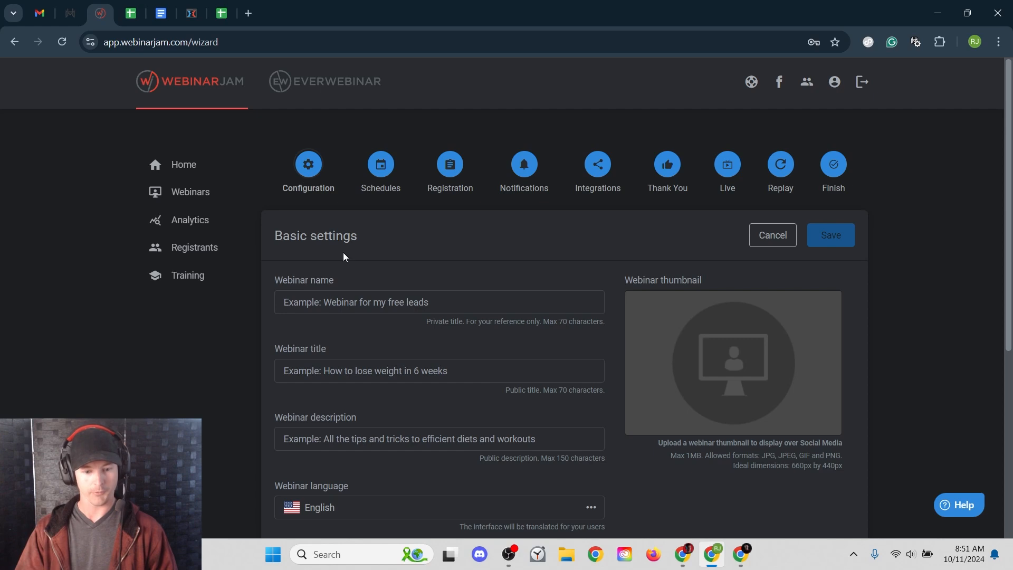
{"action": "left_click_drag", "start_coordinate": [272, 233], "coordinate": [407, 239]}
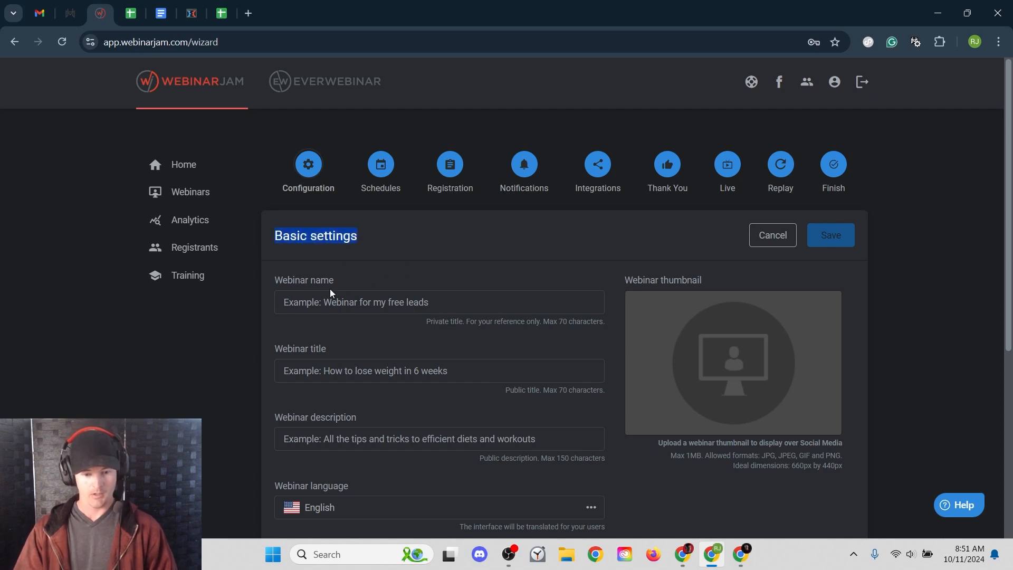
{"action": "left_click", "coordinate": [343, 301]}
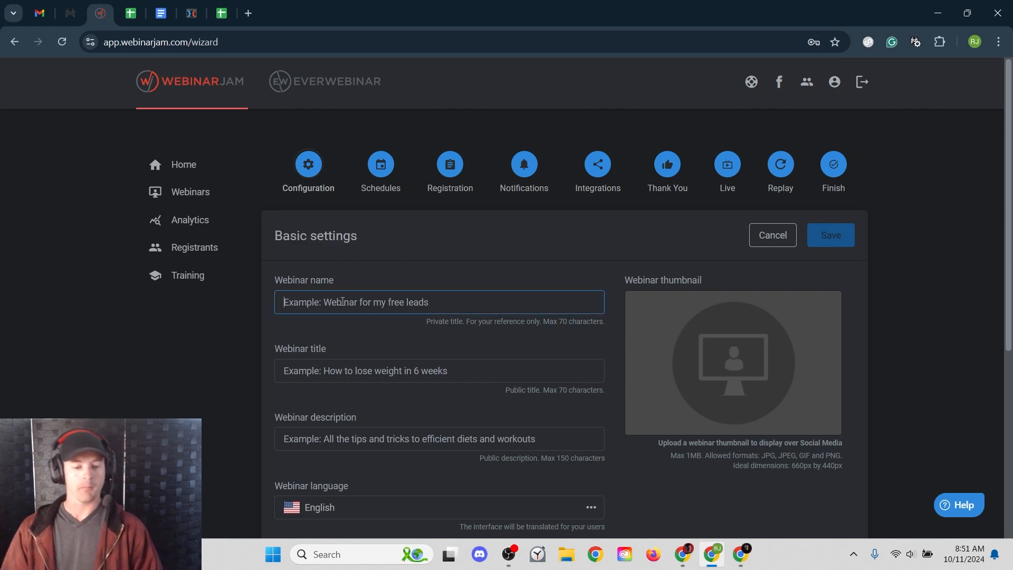
{"action": "left_click_drag", "start_coordinate": [426, 322], "coordinate": [549, 325]}
{"action": "left_click", "coordinate": [367, 304]}
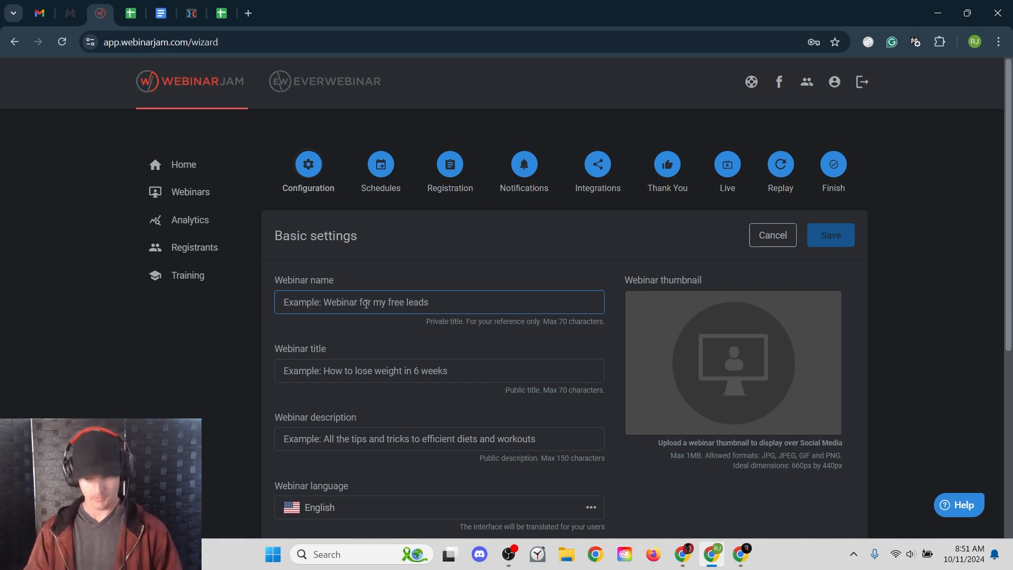
{"action": "type", "text": "Oct"}
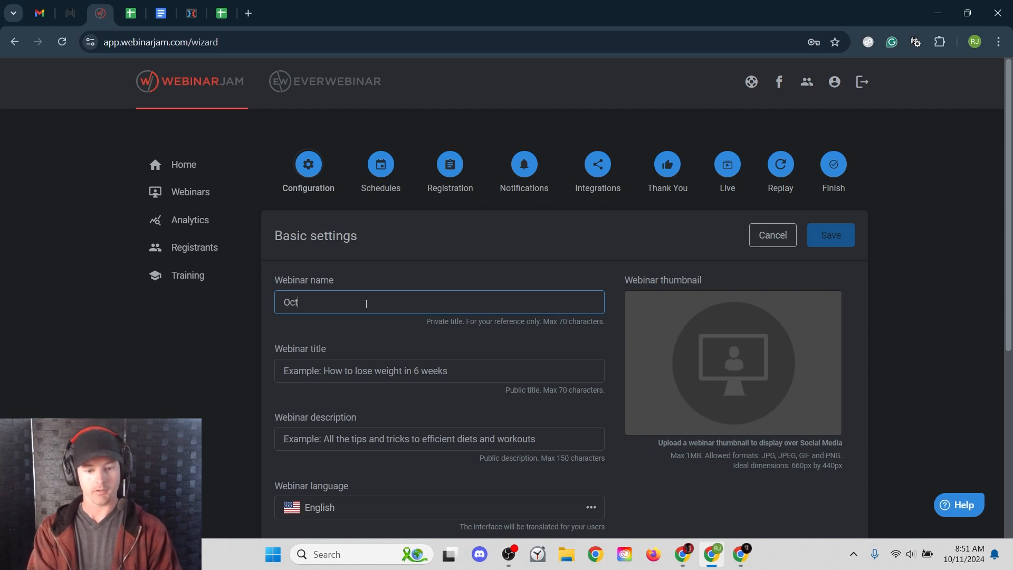
{"action": "type", "text": "ober 3"}
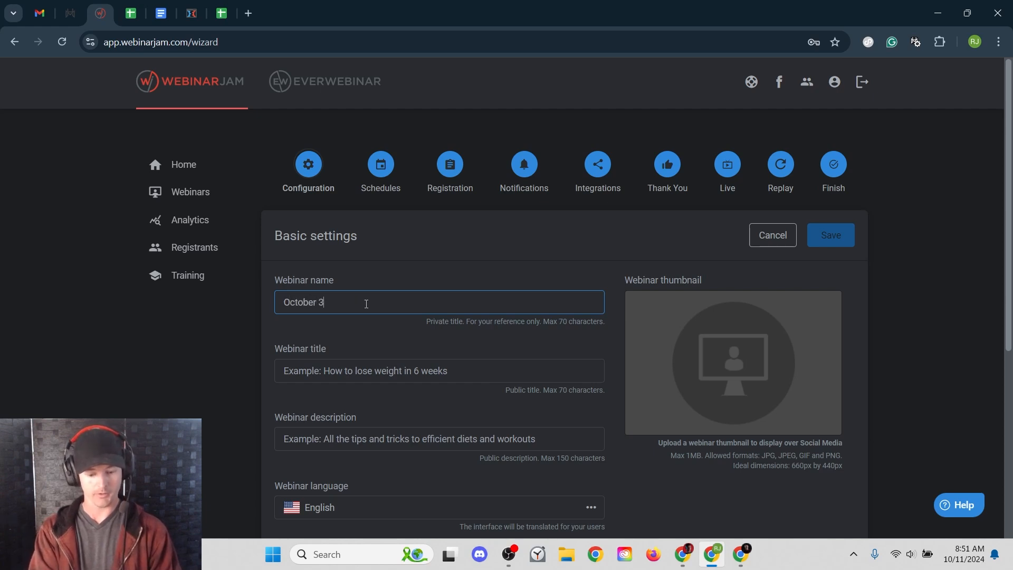
{"action": "type", "text": "0th -"}
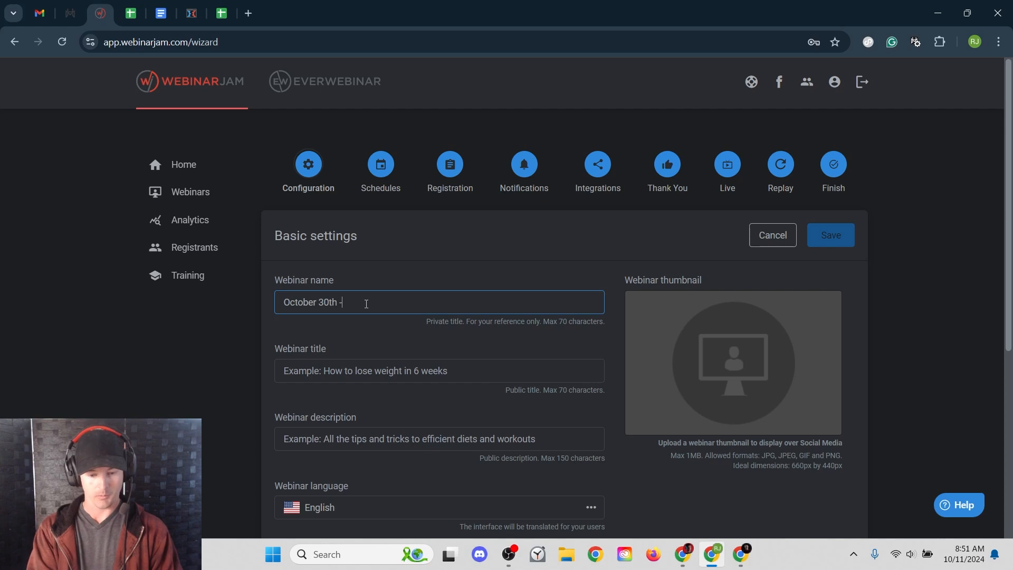
{"action": "type", "text": " The 90 "}
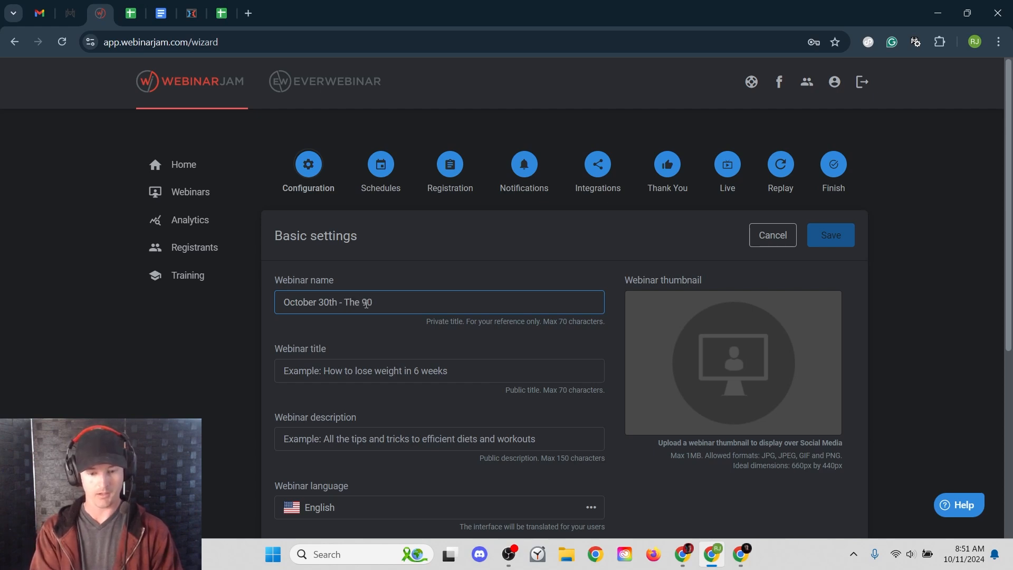
{"action": "type", "text": "Day Blue"}
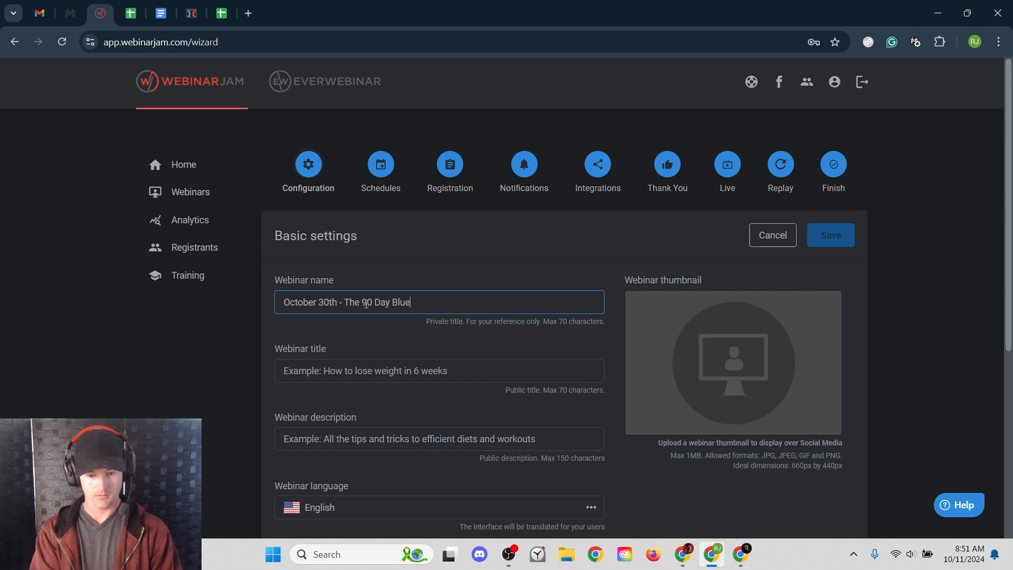
{"action": "type", "text": "print to Finan"}
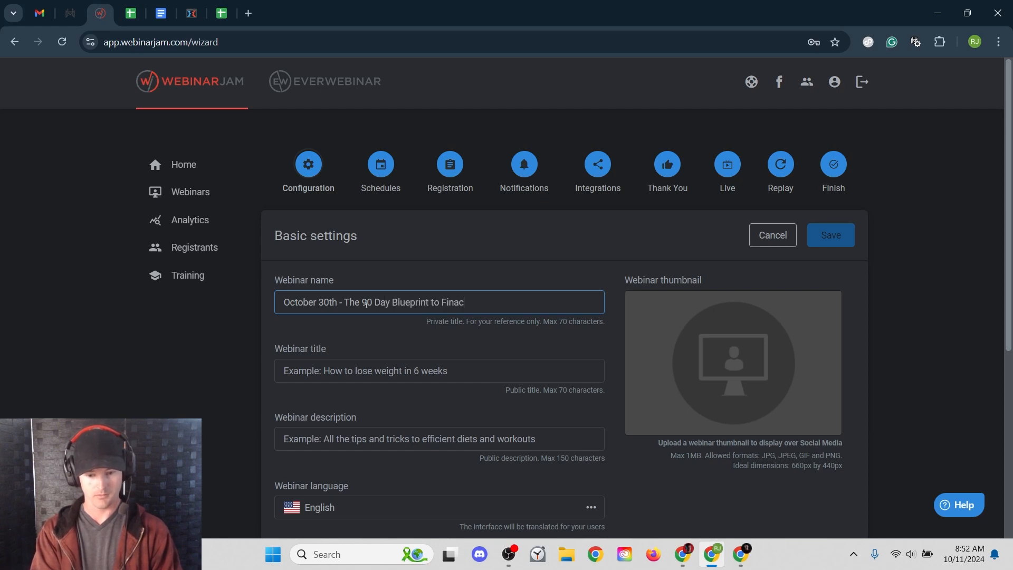
{"action": "type", "text": "cial F"}
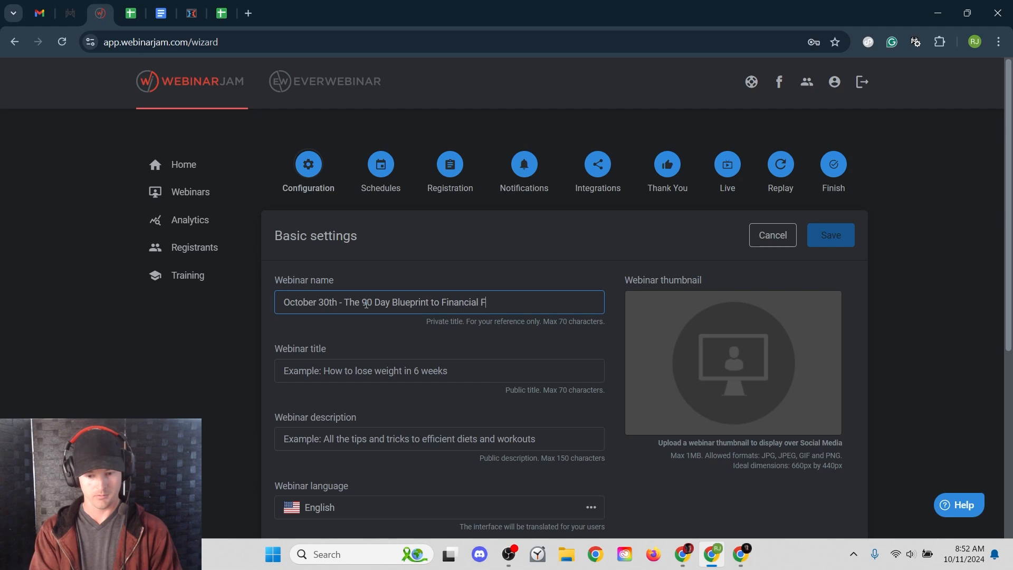
{"action": "type", "text": "reedom"}
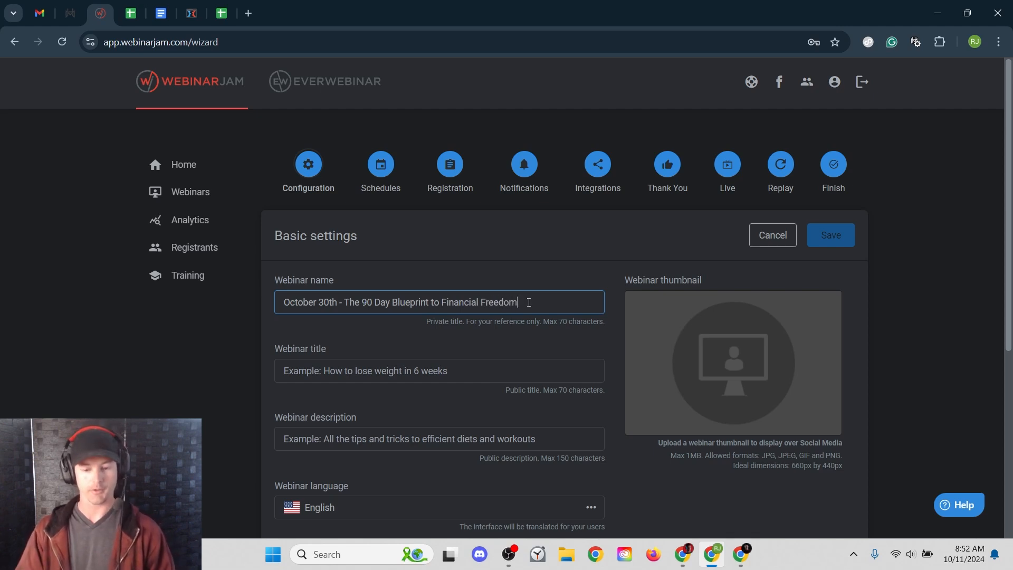
- Copy 'The 90 Day Blueprint to Financial Freedom' from the name into the Webinar title
{"action": "left_click", "coordinate": [279, 368]}
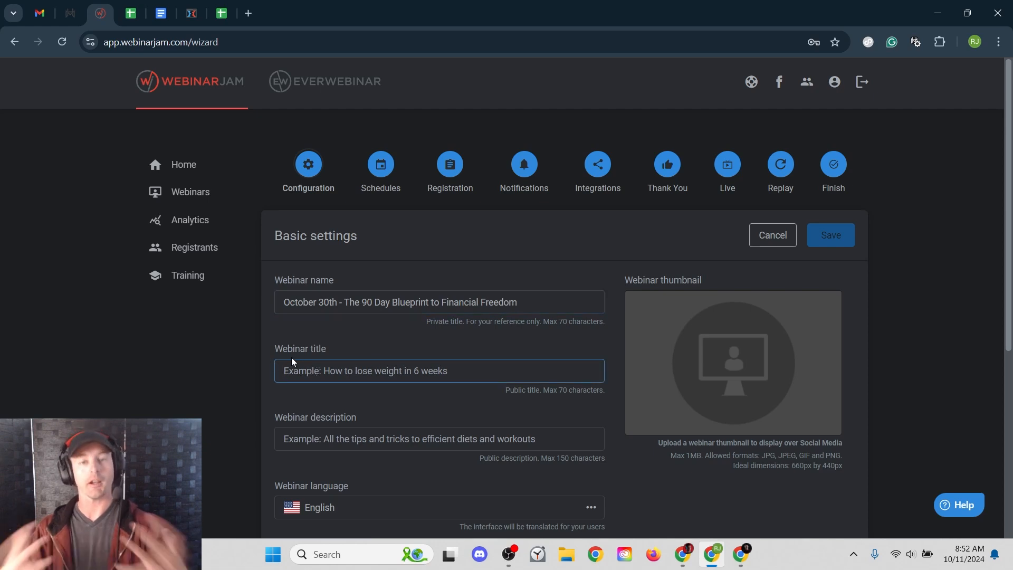
{"action": "left_click_drag", "start_coordinate": [520, 303], "coordinate": [343, 303]}
{"action": "key", "text": "ctrl+c"}
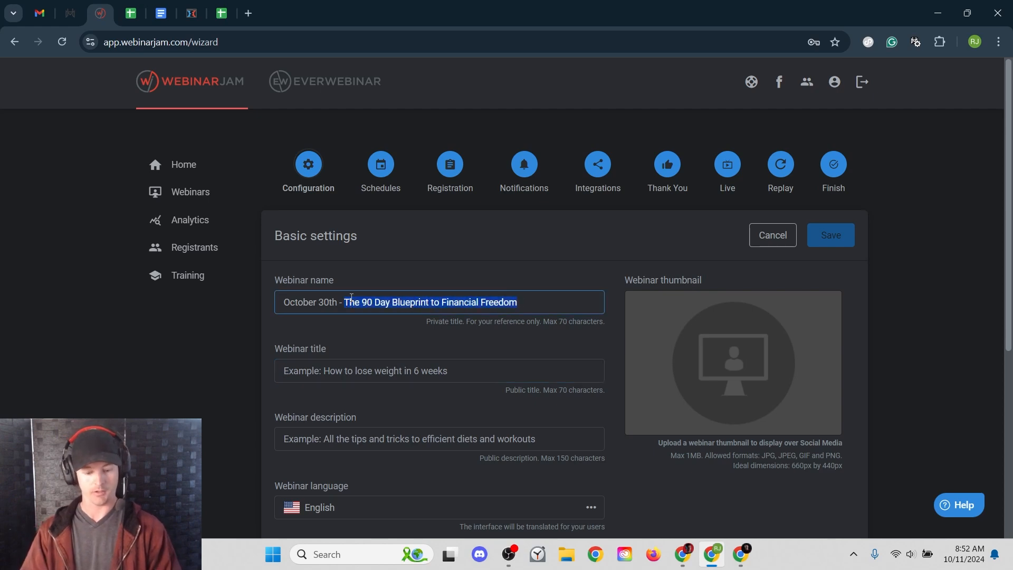
{"action": "left_click", "coordinate": [369, 378]}
{"action": "key", "text": "ctrl+v"}
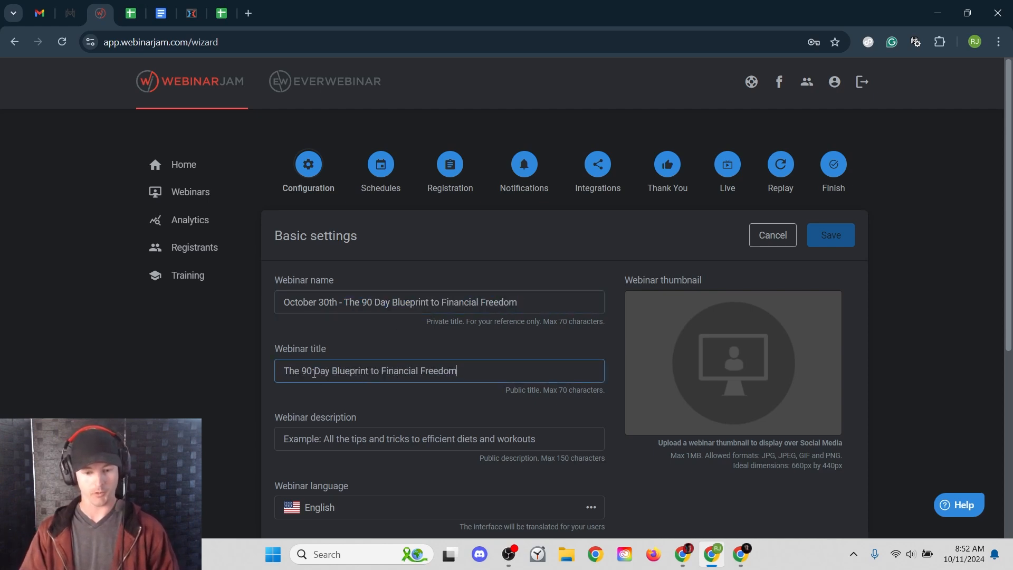
- Enter a description about becoming financially free in 90 days and check the language list
{"action": "scroll", "coordinate": [350, 315], "scroll_direction": "down", "scroll_amount": 2}
{"action": "left_click", "coordinate": [350, 315]}
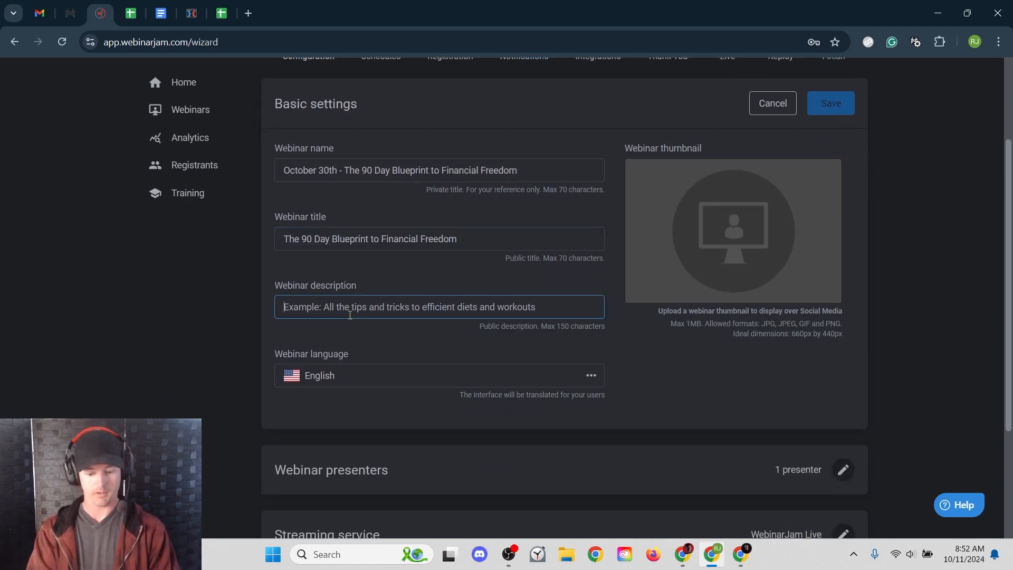
{"action": "type", "text": "In"}
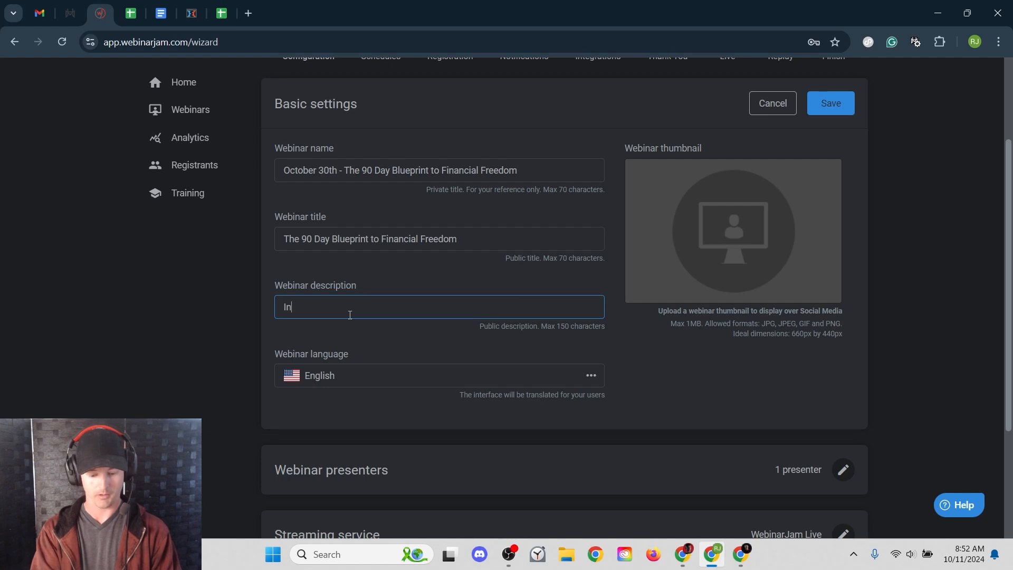
{"action": "type", "text": " this webinar I'll show you "}
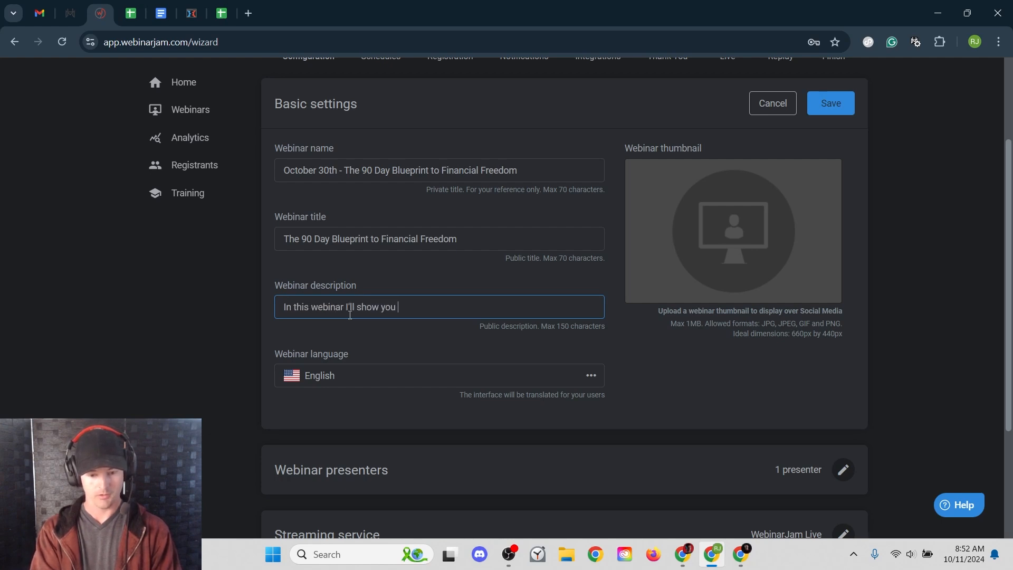
{"action": "type", "text": "how to c"}
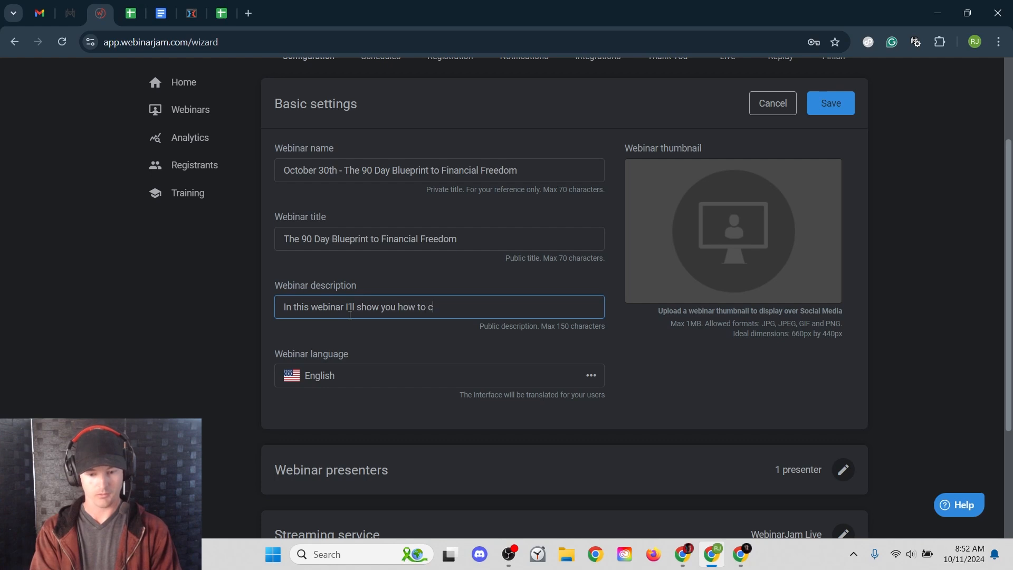
{"action": "key", "text": "BackSpace"}
{"action": "type", "text": "become fina"}
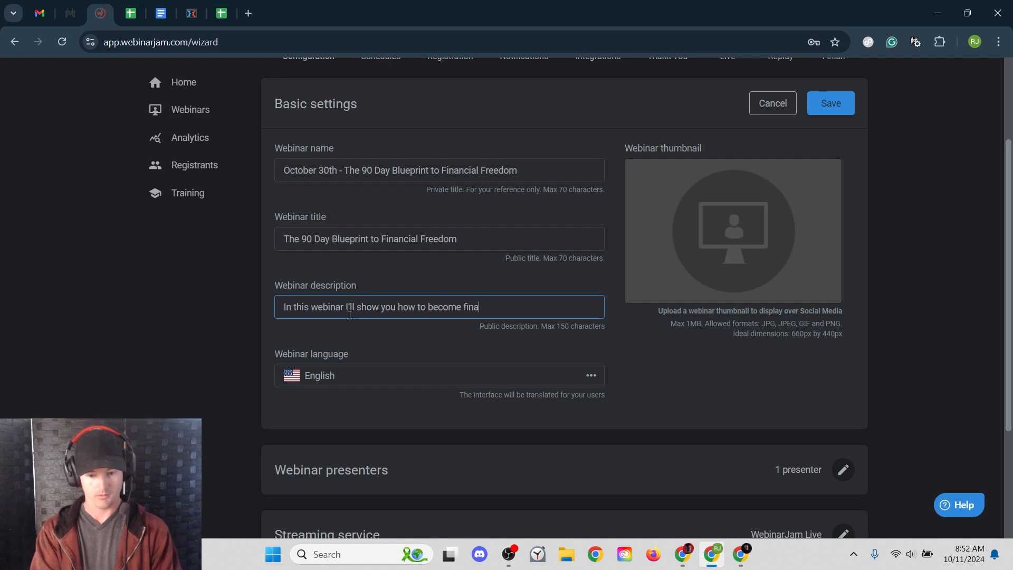
{"action": "type", "text": "ncially free "}
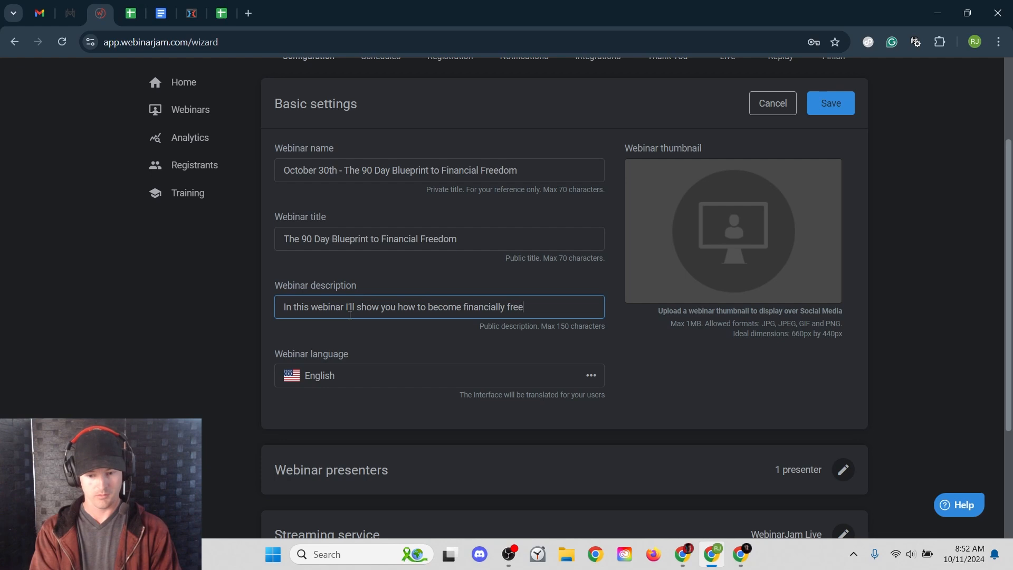
{"action": "type", "text": "in 90 days."}
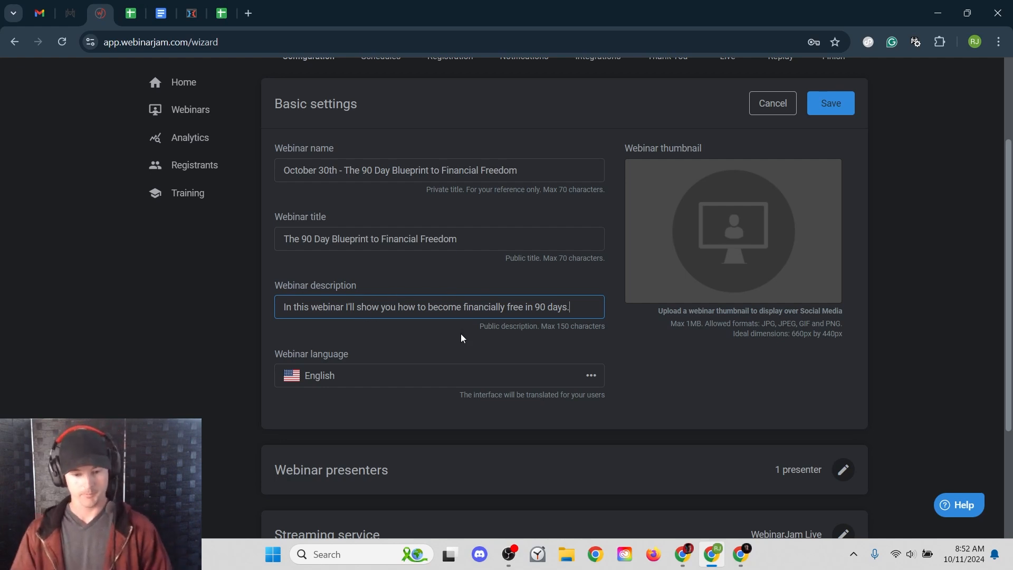
{"action": "left_click_drag", "start_coordinate": [460, 395], "coordinate": [562, 406]}
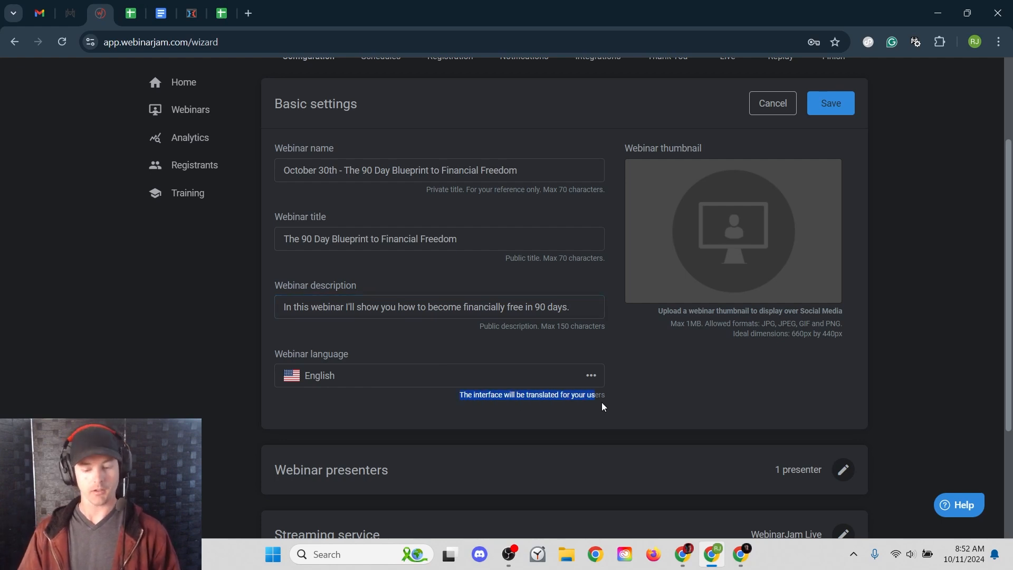
{"action": "left_click", "coordinate": [619, 396]}
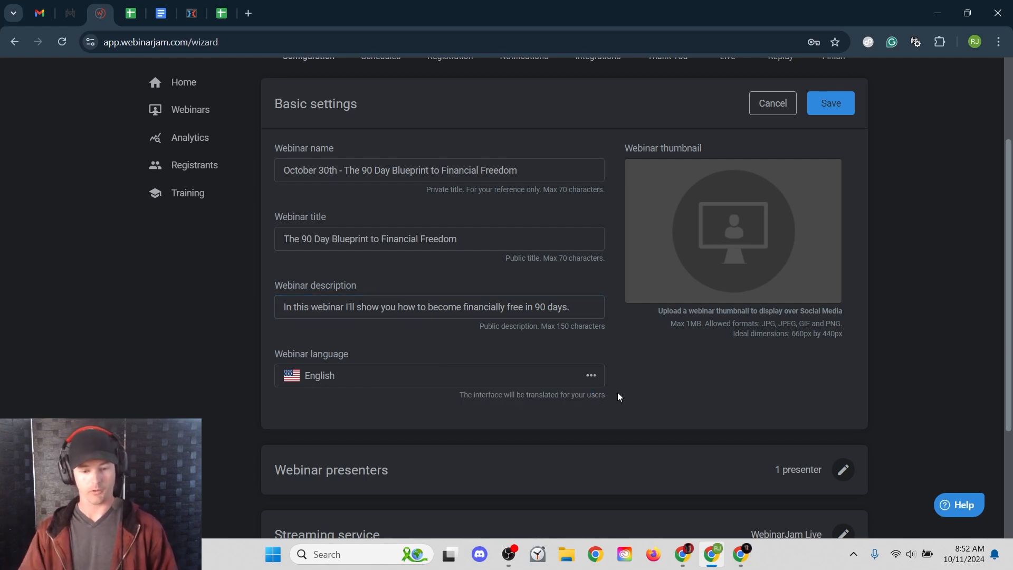
{"action": "left_click", "coordinate": [550, 380]}
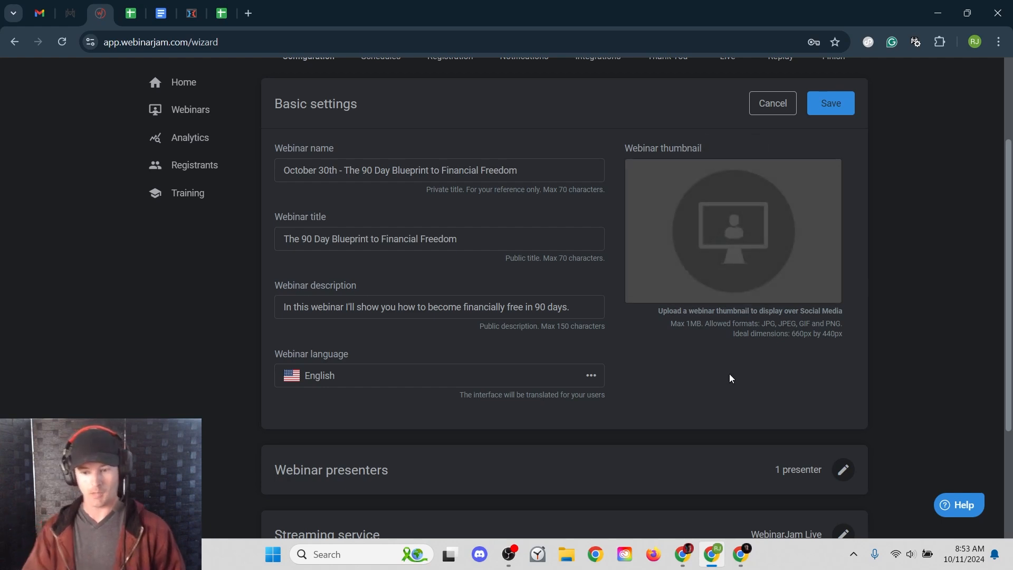
- Save Basic settings, then enter a presenter's full name and save the presenter settings
{"action": "left_click", "coordinate": [825, 102]}
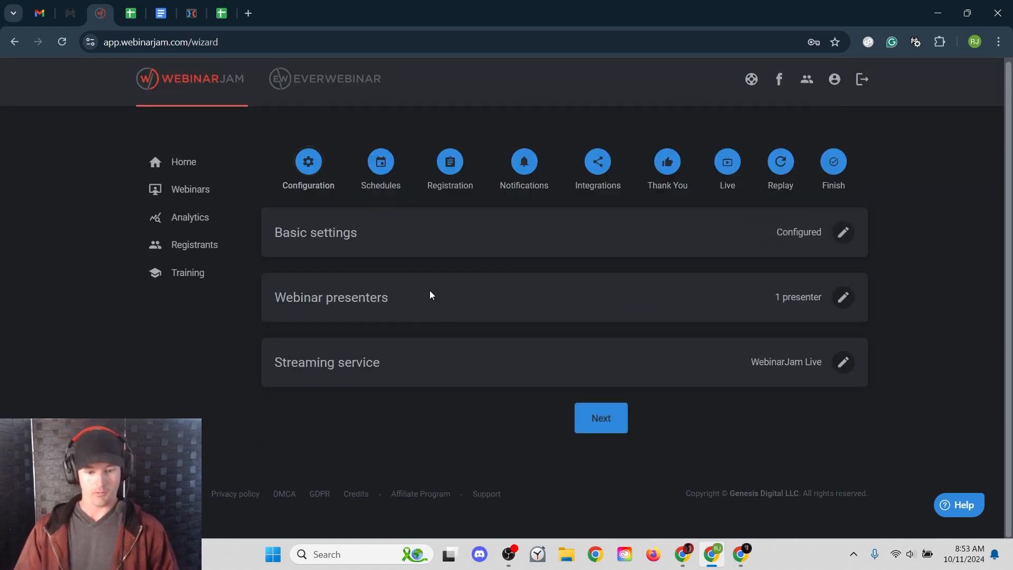
{"action": "left_click", "coordinate": [843, 299]}
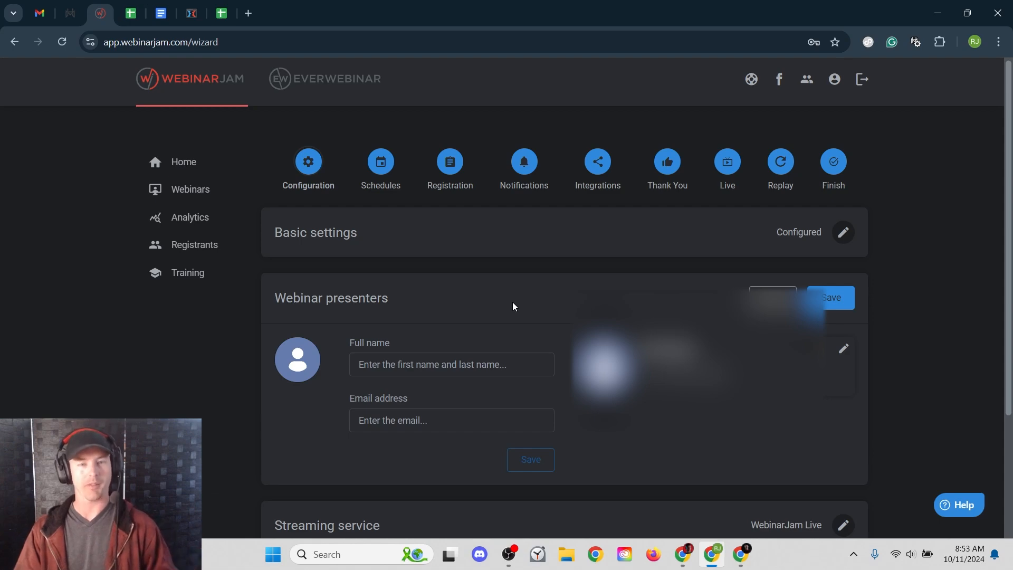
{"action": "left_click", "coordinate": [449, 361]}
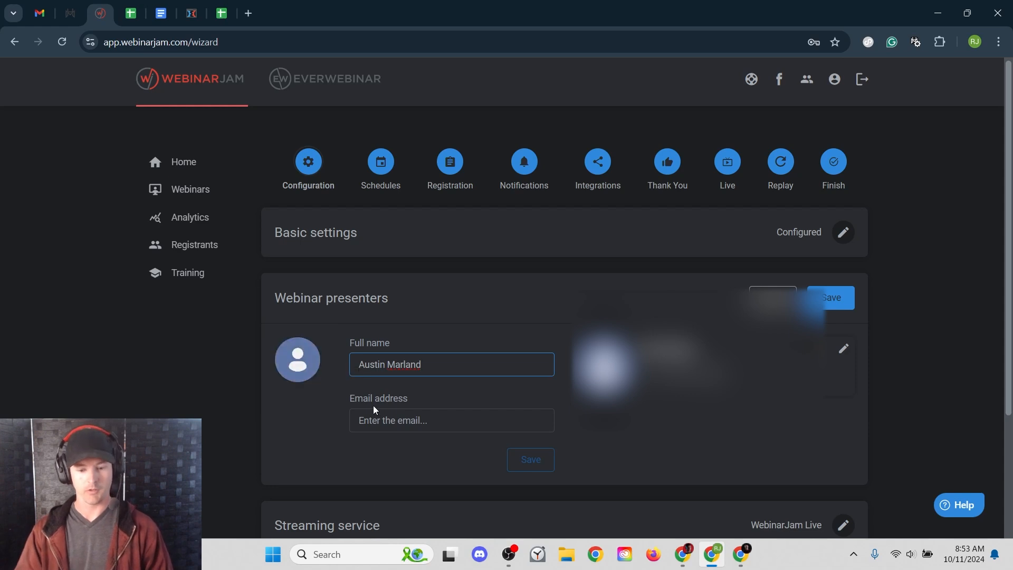
{"action": "left_click", "coordinate": [536, 464]}
{"action": "left_click", "coordinate": [831, 298]}
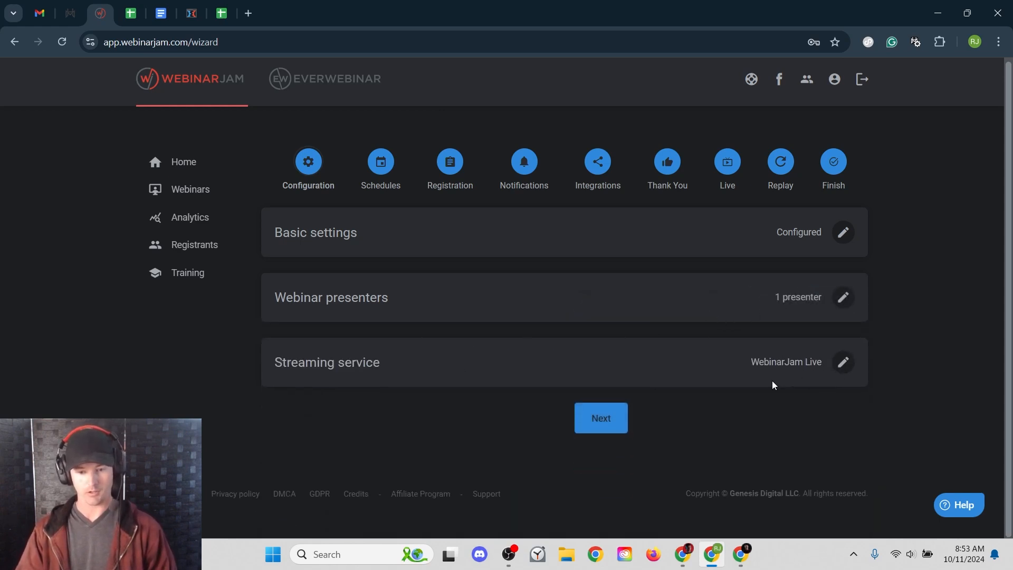
- Keep WebinarJam Live as the streaming service and save it
{"action": "left_click", "coordinate": [841, 368]}
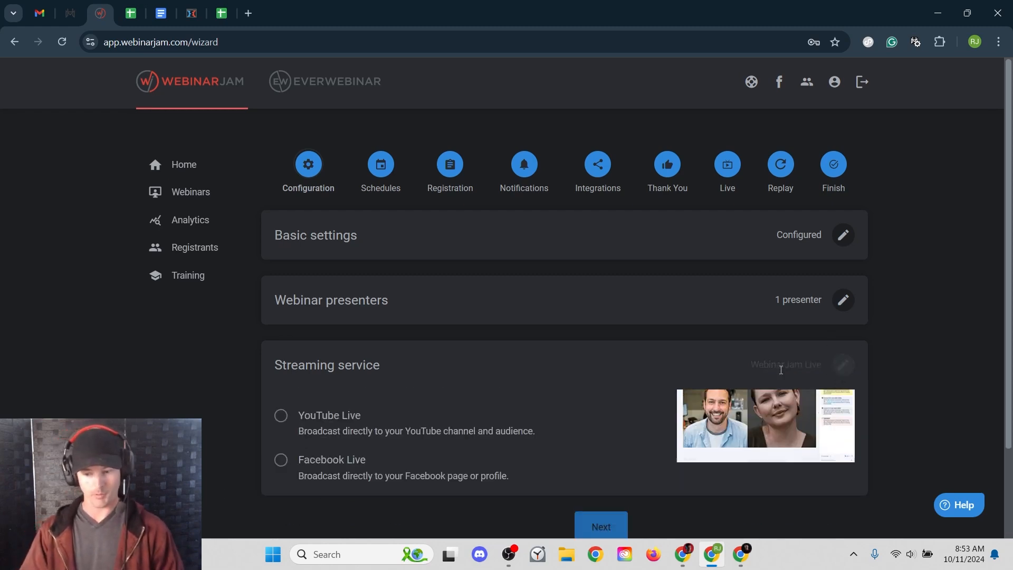
{"action": "scroll", "coordinate": [198, 374], "scroll_direction": "down", "scroll_amount": 1}
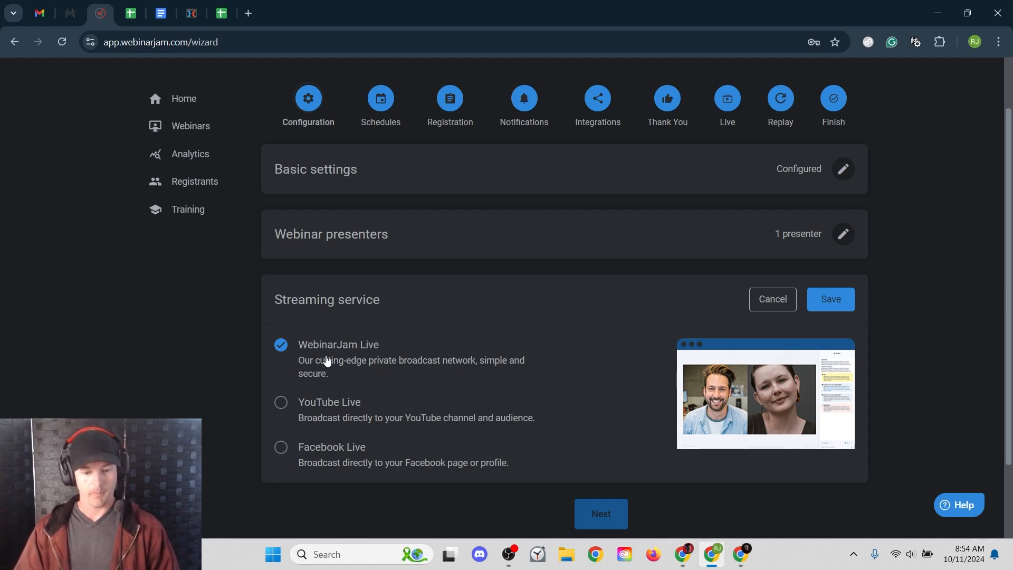
{"action": "left_click", "coordinate": [823, 306]}
- Acknowledge the missing-DKIM low deliverability warning and save the presenter settings
{"action": "left_click", "coordinate": [616, 426]}
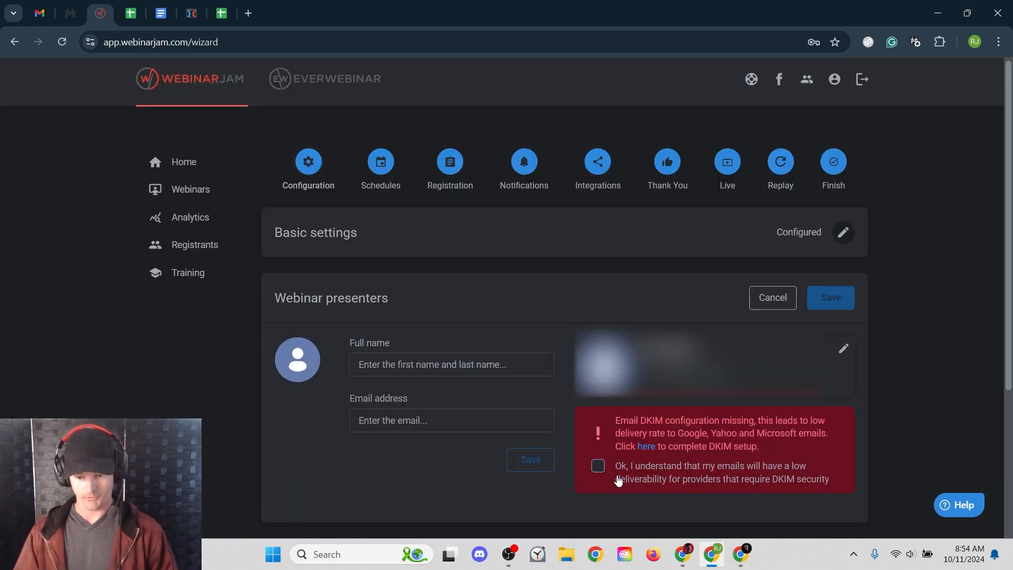
{"action": "left_click_drag", "start_coordinate": [628, 418], "coordinate": [732, 422]}
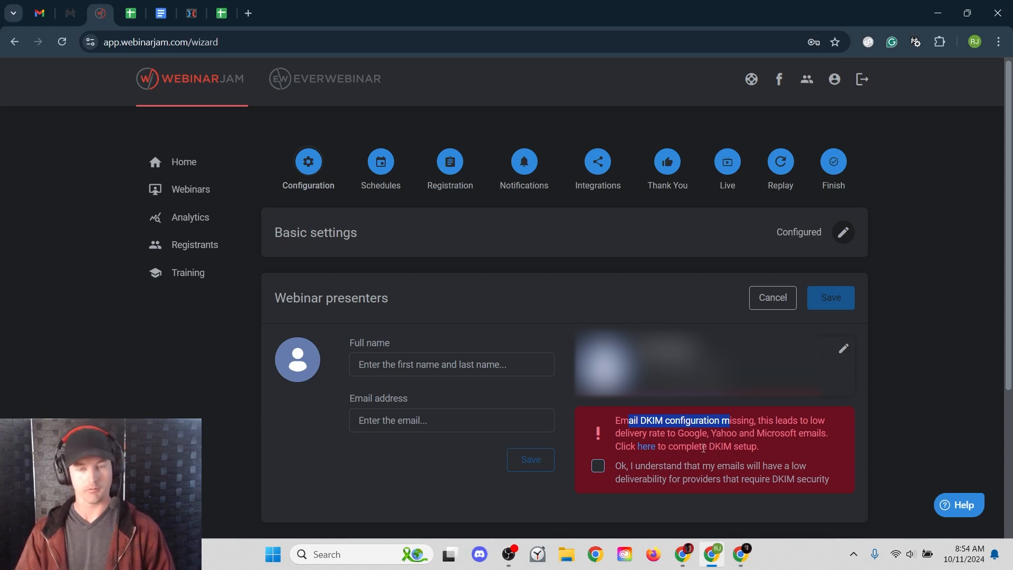
{"action": "left_click_drag", "start_coordinate": [692, 445], "coordinate": [744, 451]}
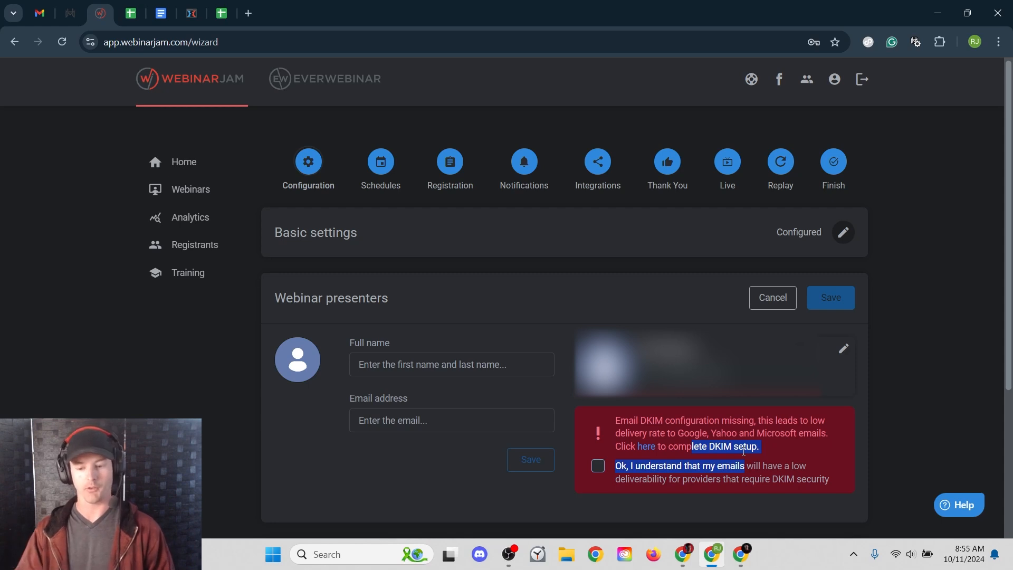
{"action": "left_click", "coordinate": [598, 468]}
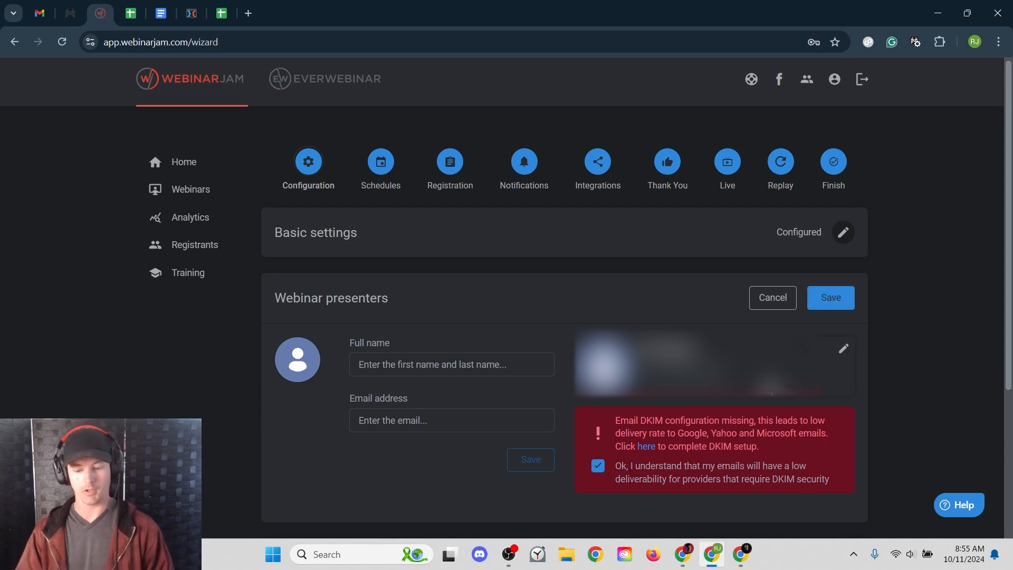
{"action": "left_click", "coordinate": [831, 297]}
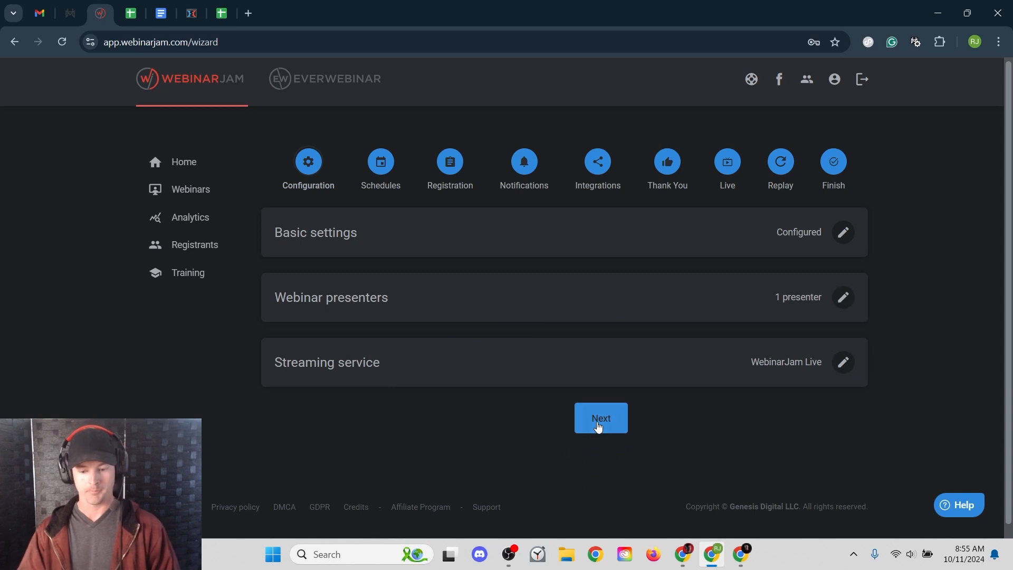
{"action": "left_click", "coordinate": [598, 427]}
- Try Multiple sessions, then settle on One single session as the schedule type
{"action": "scroll", "coordinate": [198, 351], "scroll_direction": "down", "scroll_amount": 1}
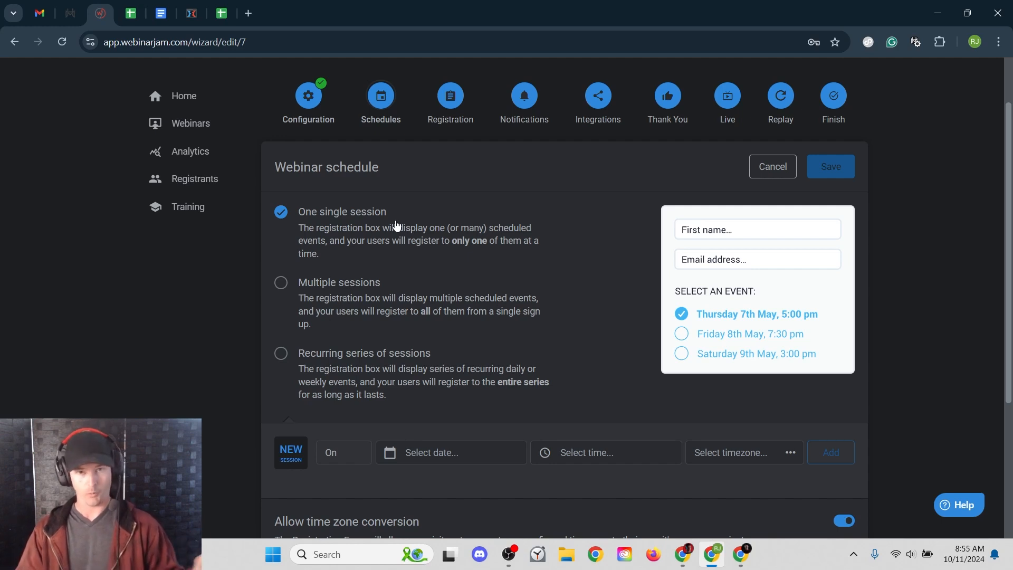
{"action": "left_click", "coordinate": [346, 296]}
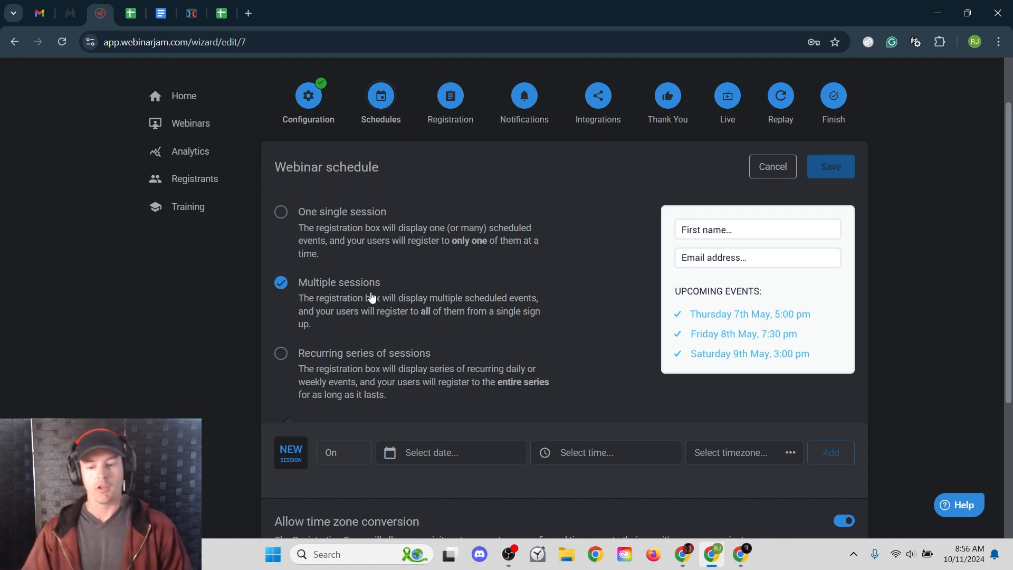
{"action": "left_click", "coordinate": [383, 221]}
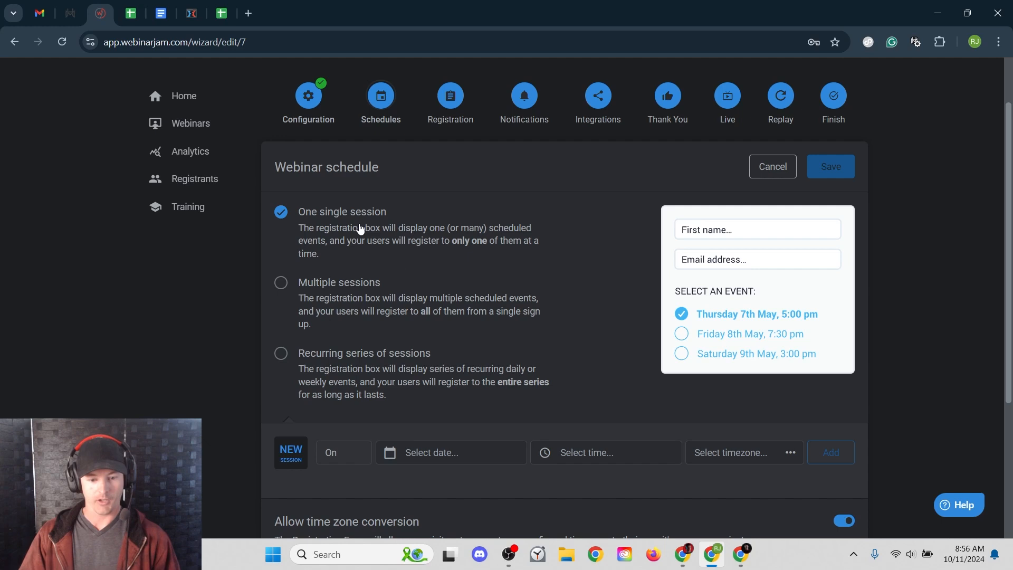
- Add one session on 30 October 2024 at 6 PM Mountain Time and save the schedule
{"action": "left_click", "coordinate": [442, 452]}
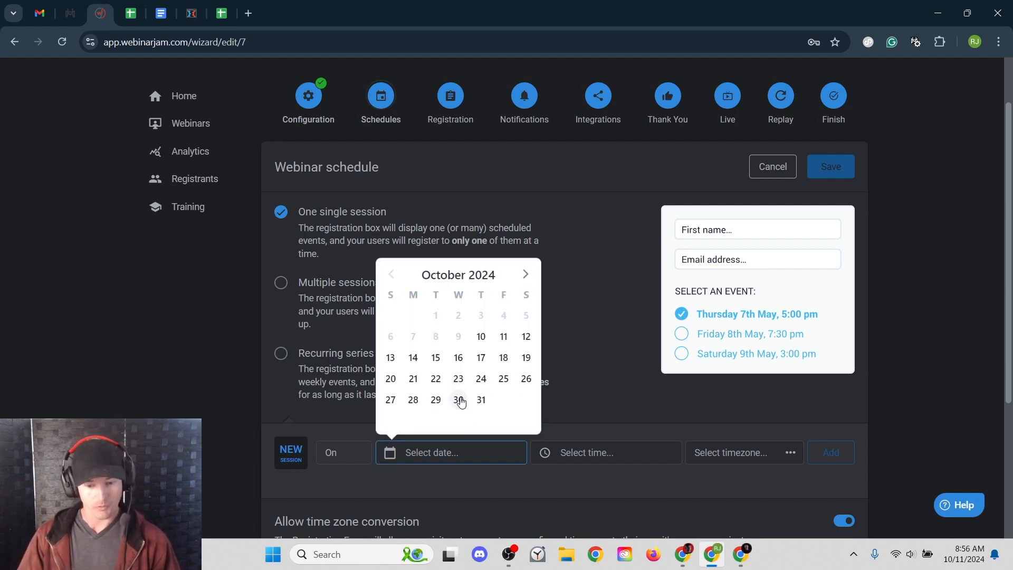
{"action": "left_click", "coordinate": [459, 399]}
{"action": "left_click", "coordinate": [596, 461]}
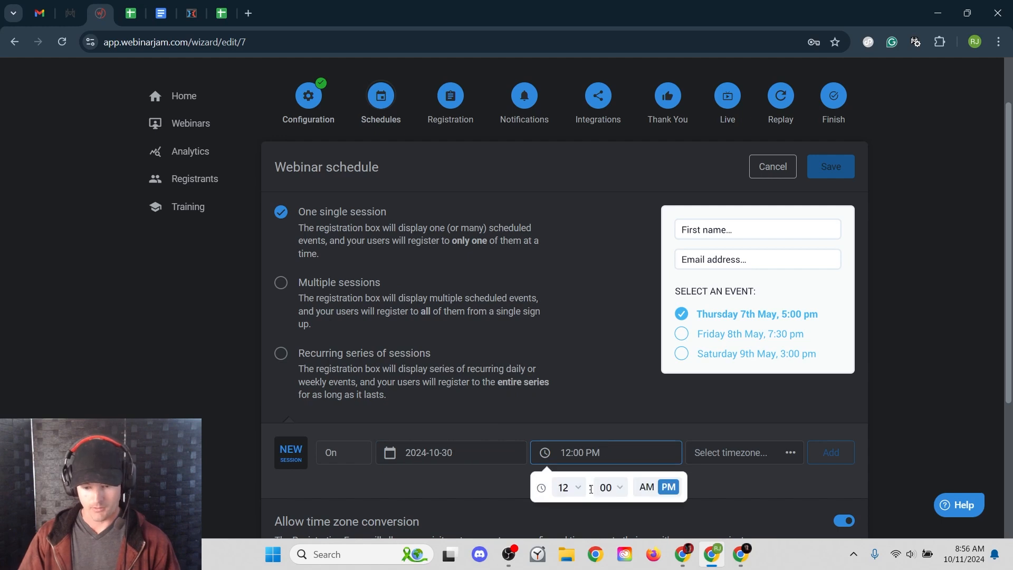
{"action": "left_click", "coordinate": [567, 487]}
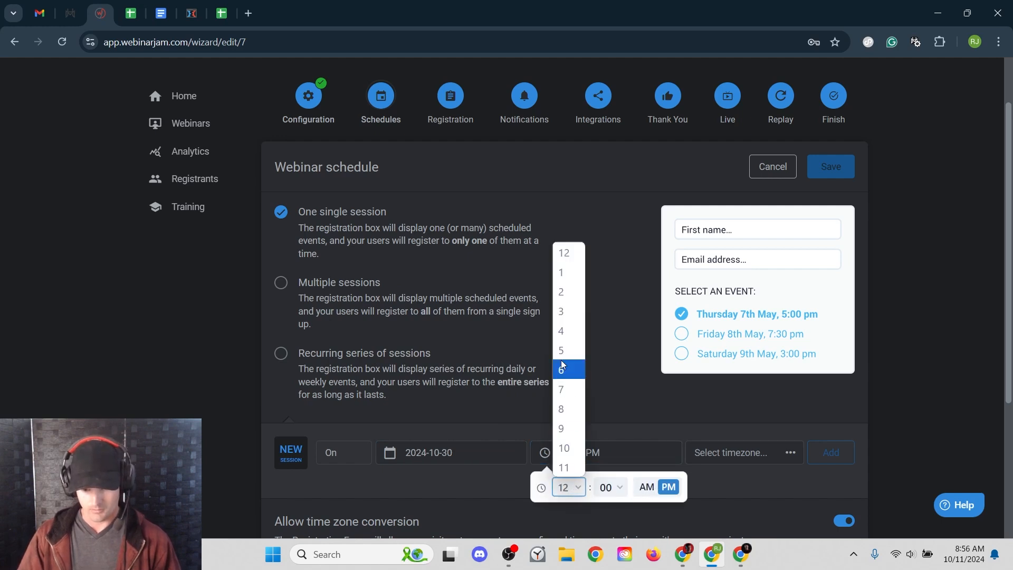
{"action": "left_click", "coordinate": [564, 369]}
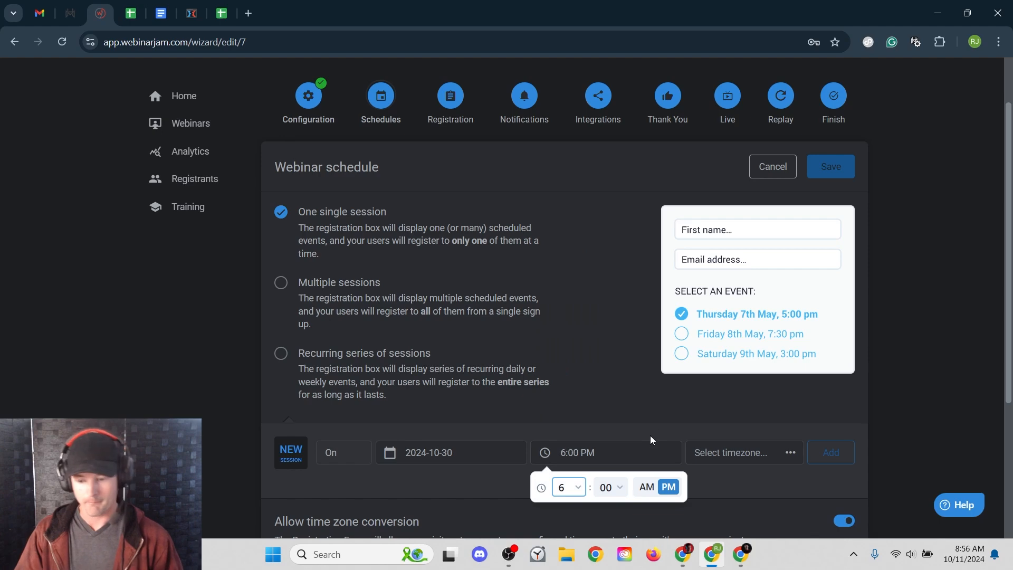
{"action": "left_click", "coordinate": [755, 453]}
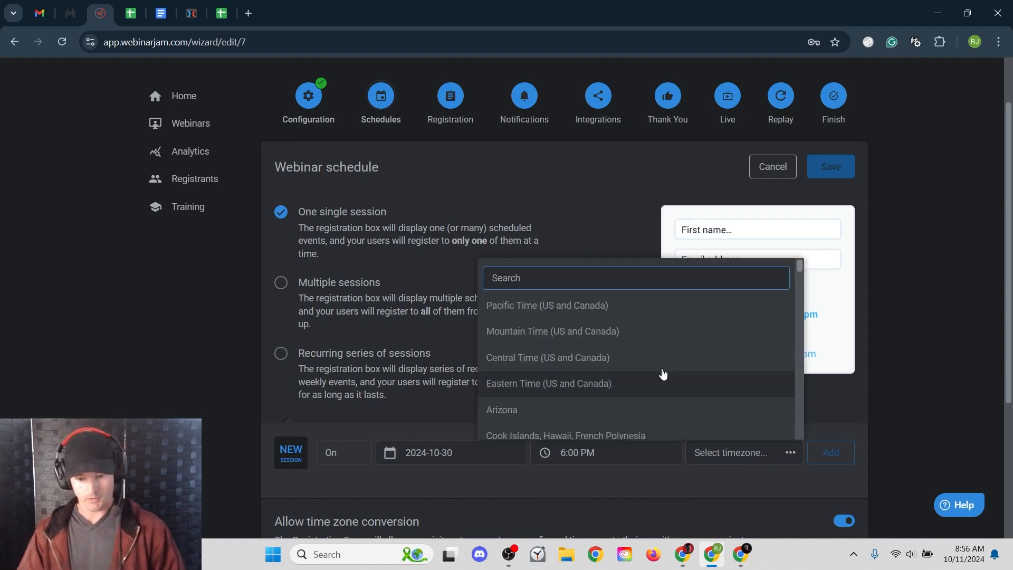
{"action": "left_click", "coordinate": [573, 325]}
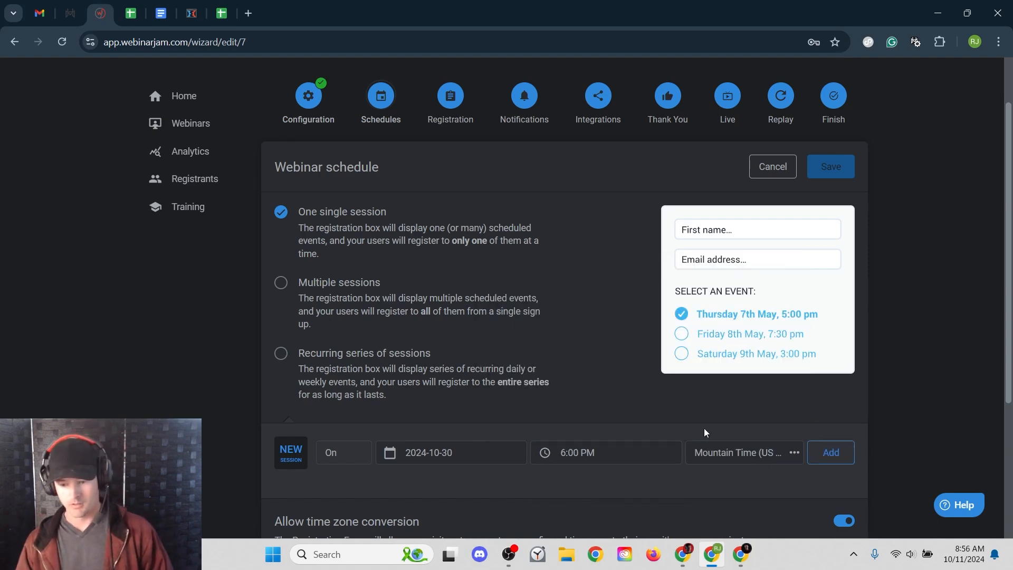
{"action": "left_click", "coordinate": [844, 463]}
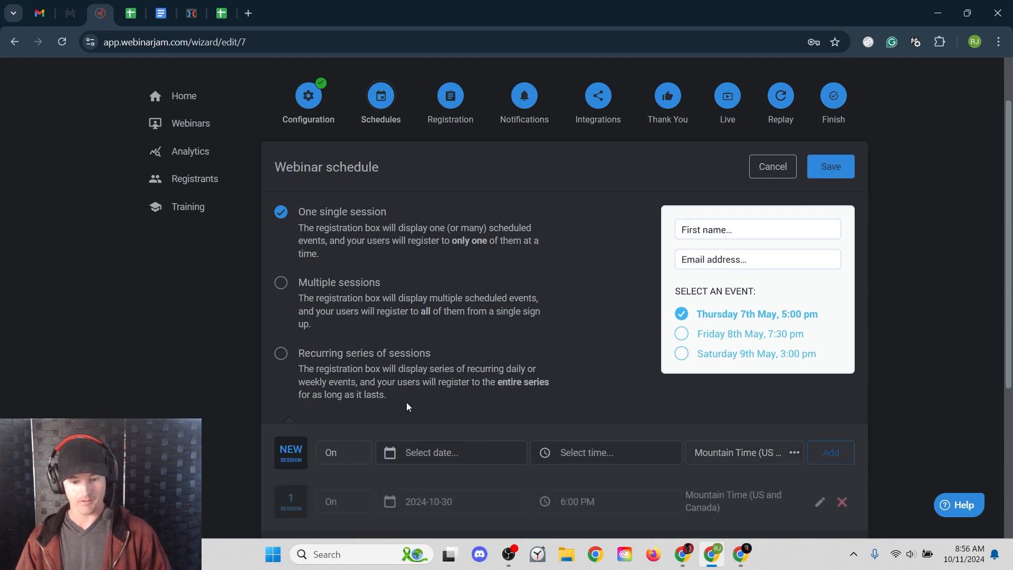
{"action": "scroll", "coordinate": [420, 404], "scroll_direction": "down", "scroll_amount": 3}
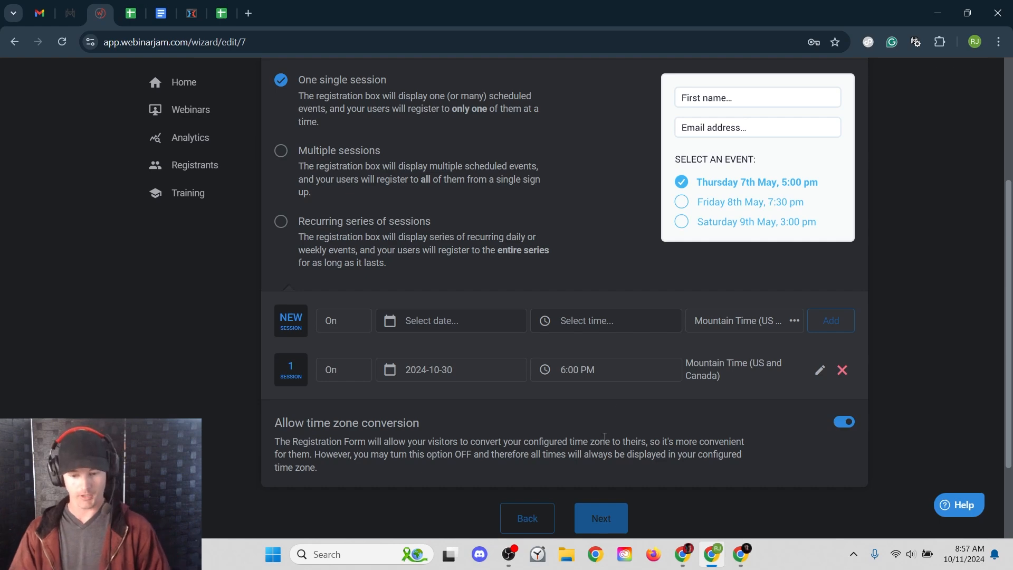
{"action": "scroll", "coordinate": [605, 436], "scroll_direction": "up", "scroll_amount": 4}
{"action": "left_click", "coordinate": [828, 232]}
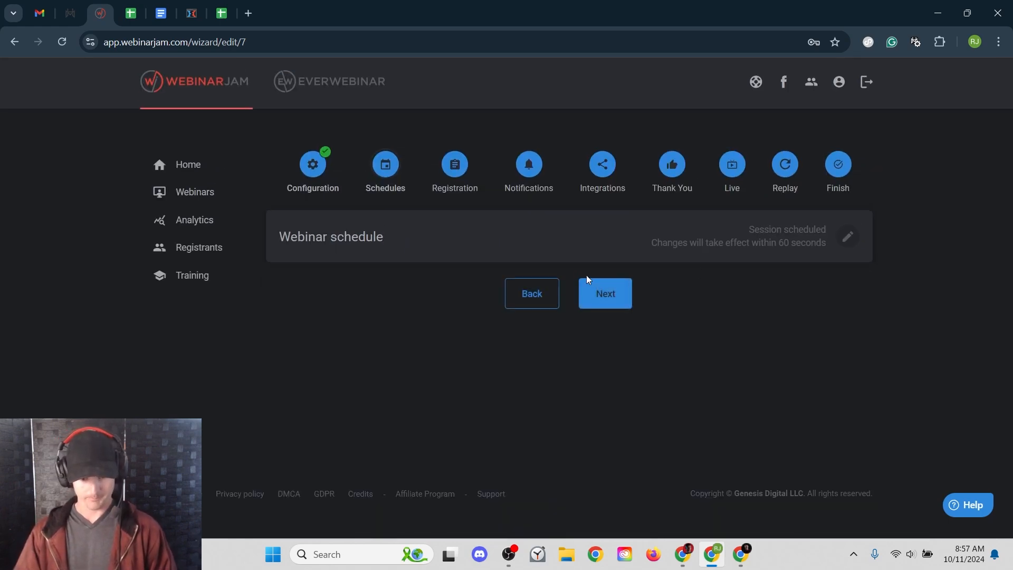
- Go to Registration settings and pick a Registration page design template to customize
{"action": "left_click", "coordinate": [457, 167]}
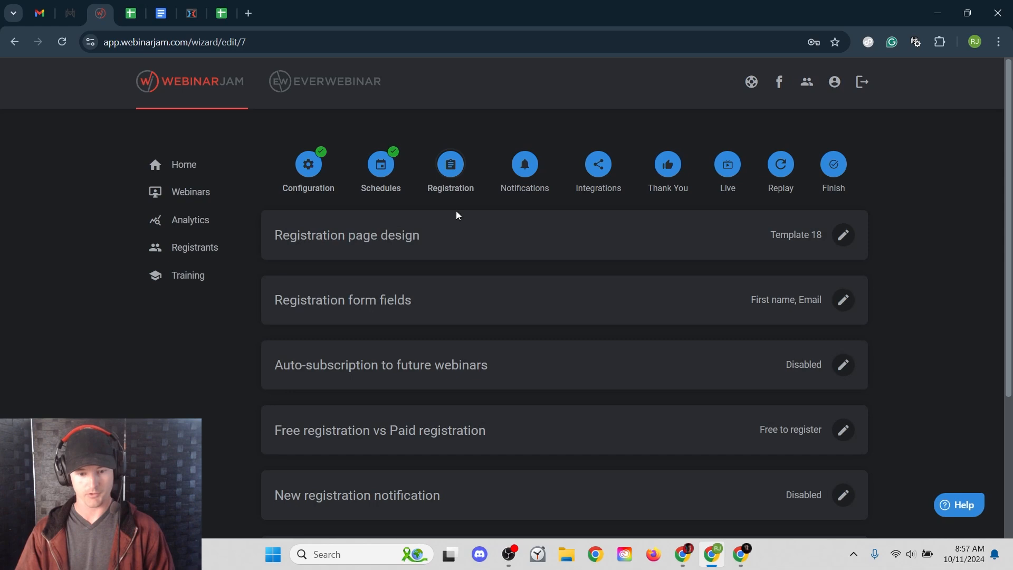
{"action": "scroll", "coordinate": [342, 176], "scroll_direction": "down", "scroll_amount": 1}
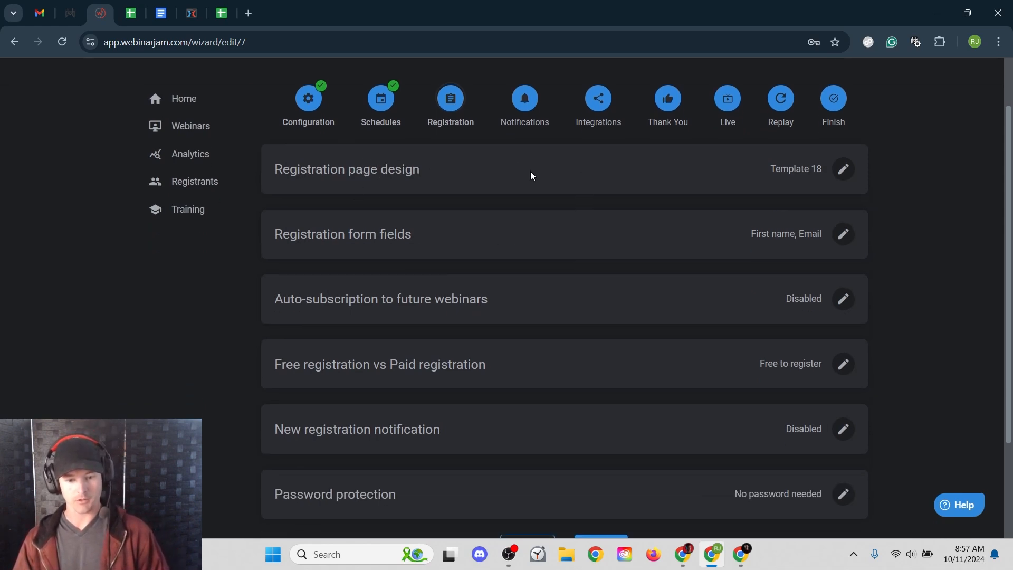
{"action": "left_click", "coordinate": [844, 169]}
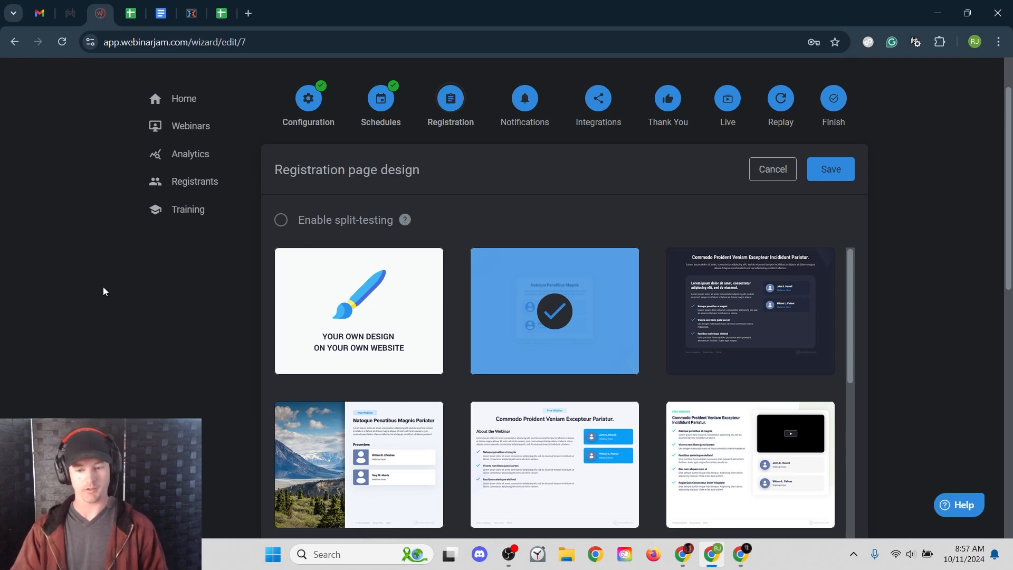
{"action": "mouse_move", "coordinate": [560, 314]}
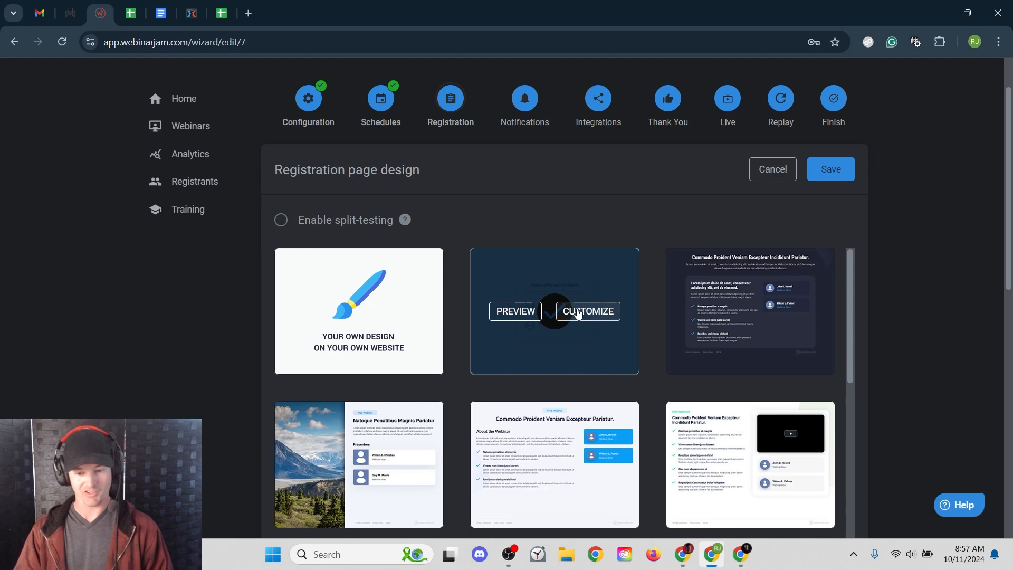
{"action": "left_click", "coordinate": [579, 313]}
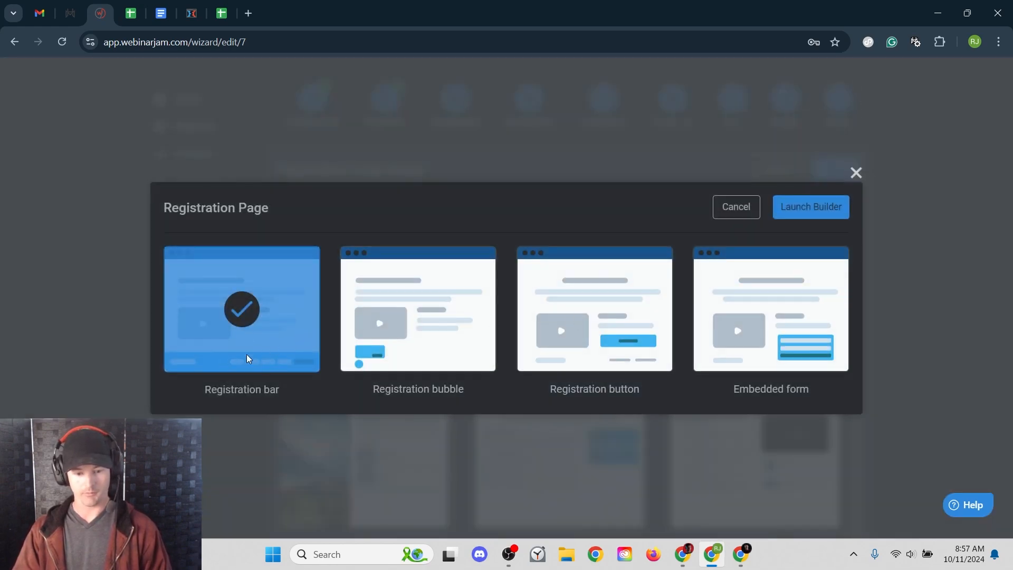
- Preview the registration bar page in the builder, then Cancel and Exit without saving
{"action": "left_click", "coordinate": [841, 216]}
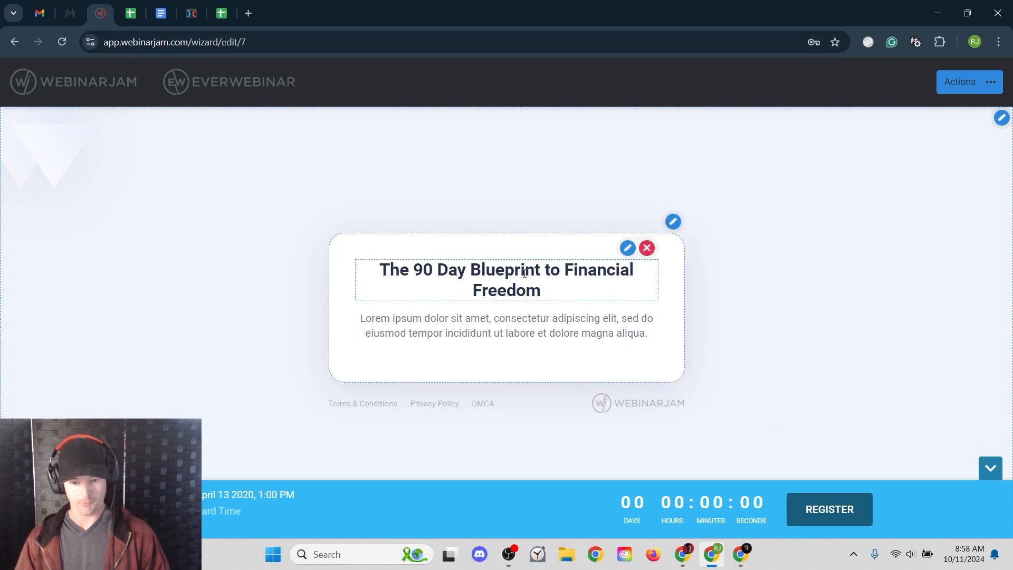
{"action": "left_click_drag", "start_coordinate": [523, 271], "coordinate": [434, 268]}
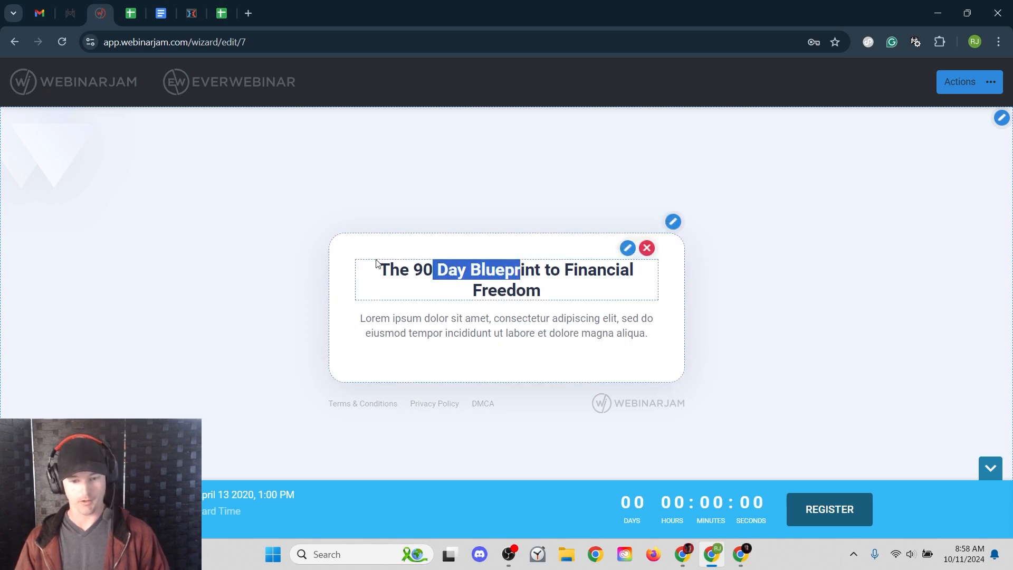
{"action": "left_click", "coordinate": [368, 254]}
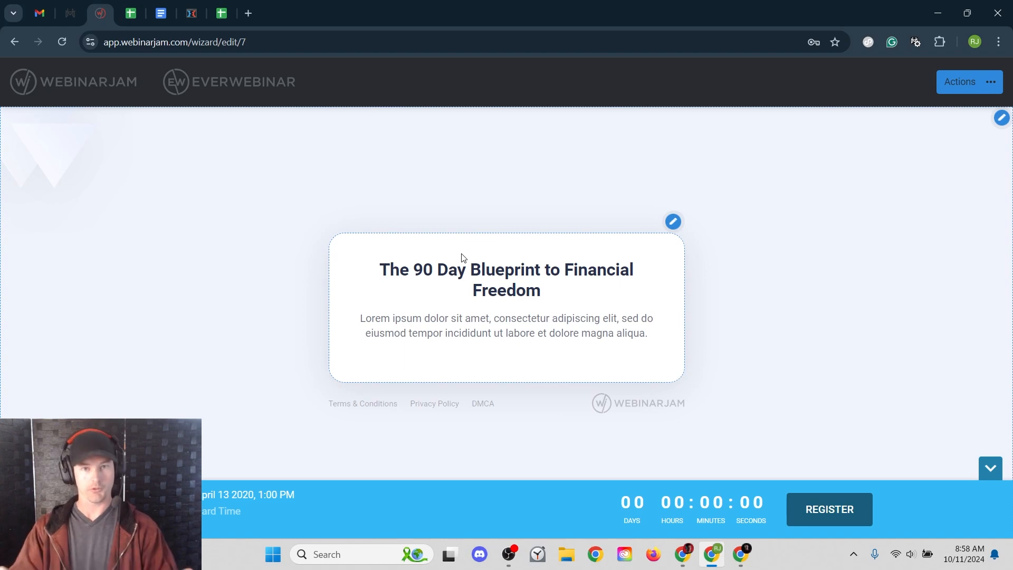
{"action": "left_click", "coordinate": [991, 89]}
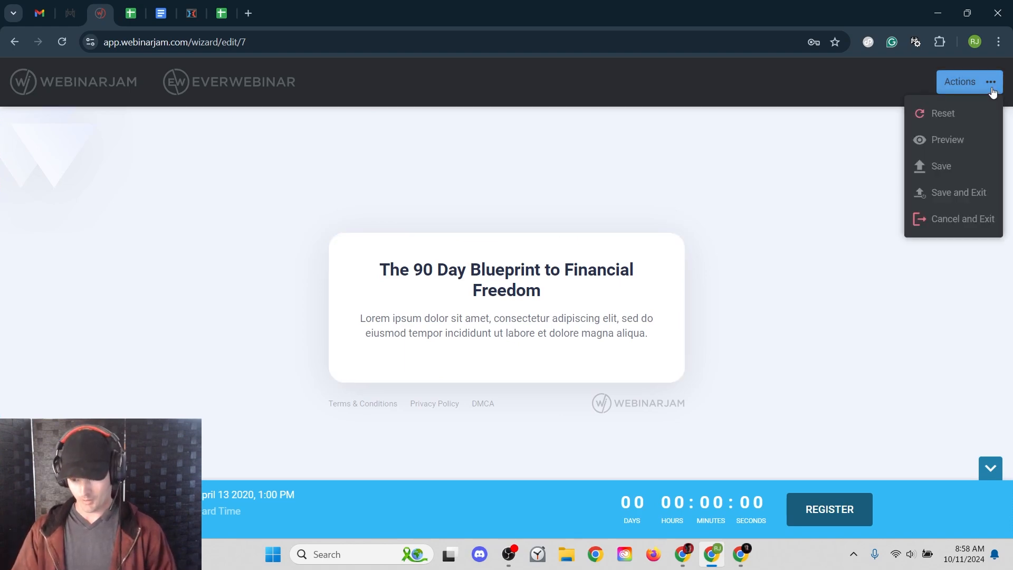
{"action": "left_click", "coordinate": [961, 219]}
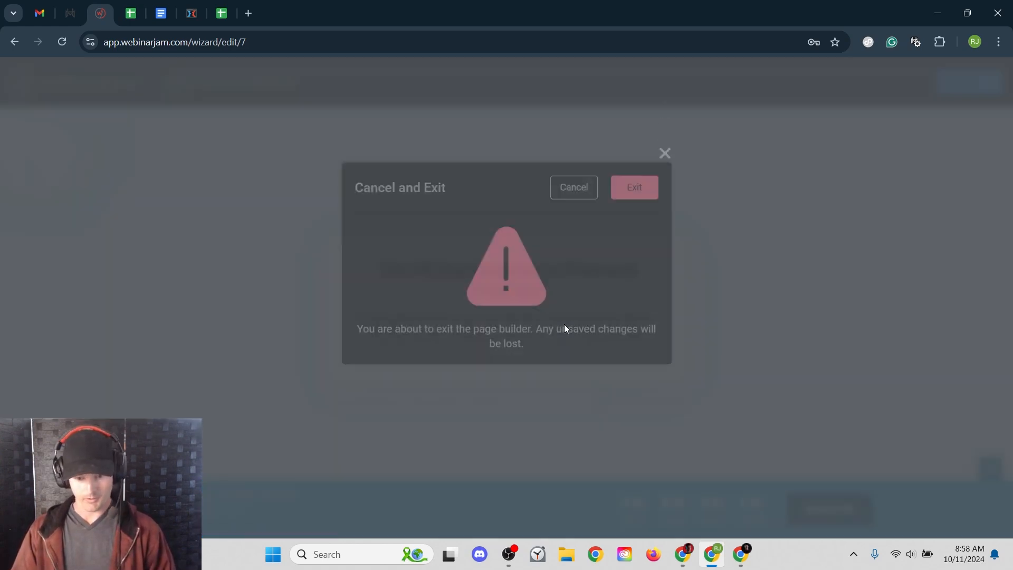
{"action": "left_click", "coordinate": [631, 222]}
{"action": "scroll", "coordinate": [581, 264], "scroll_direction": "down", "scroll_amount": 1}
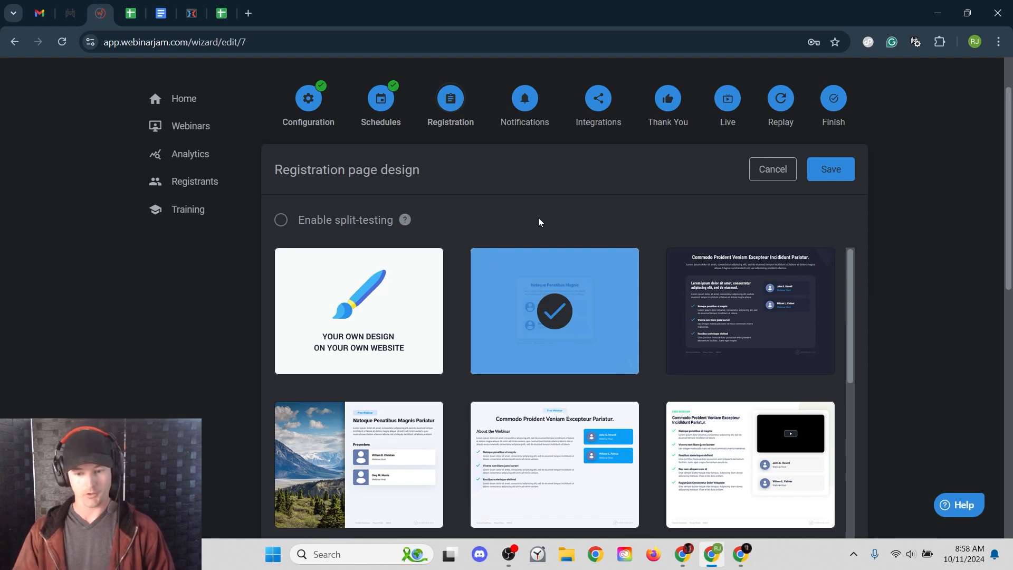
{"action": "mouse_move", "coordinate": [556, 328]}
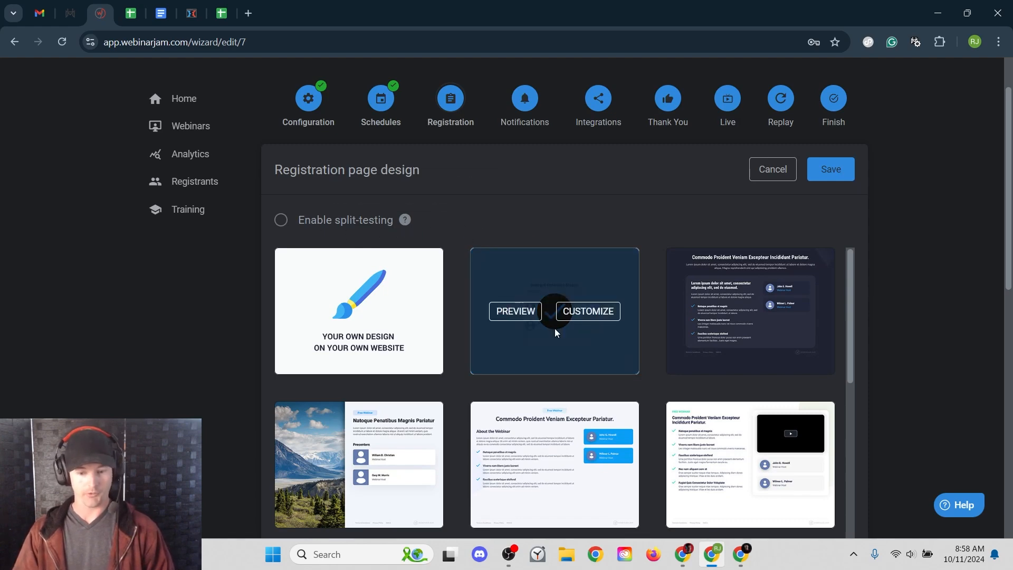
{"action": "left_click", "coordinate": [282, 223]}
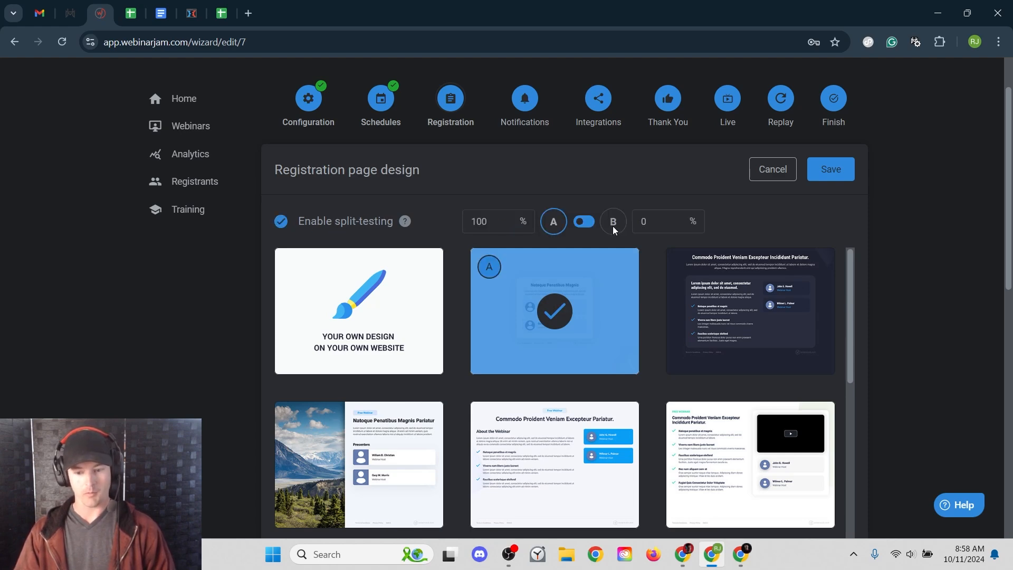
{"action": "left_click", "coordinate": [653, 220]}
{"action": "key", "text": "BackSpace"}
{"action": "type", "text": "50"}
{"action": "left_click", "coordinate": [727, 213]}
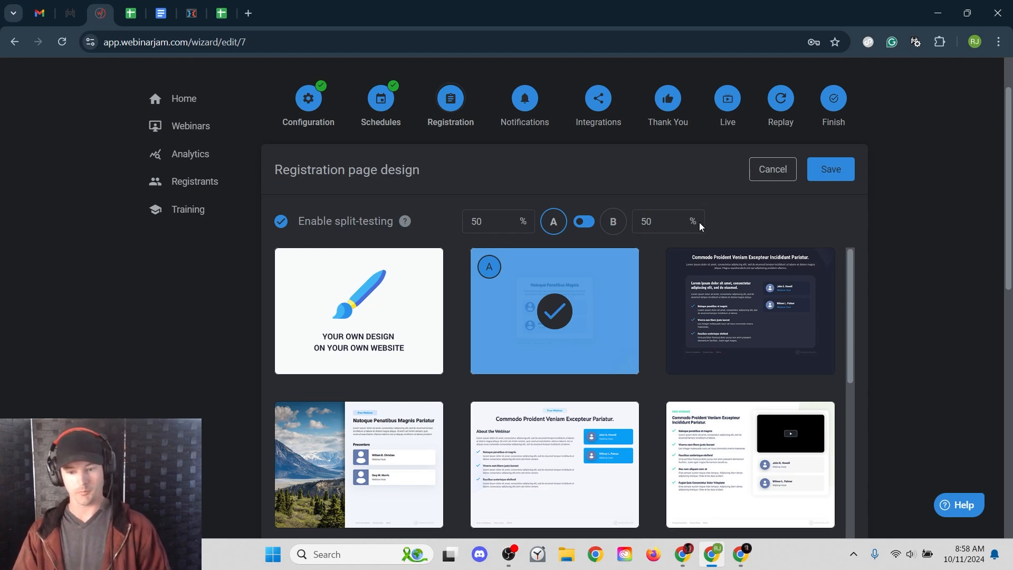
{"action": "left_click", "coordinate": [587, 224]}
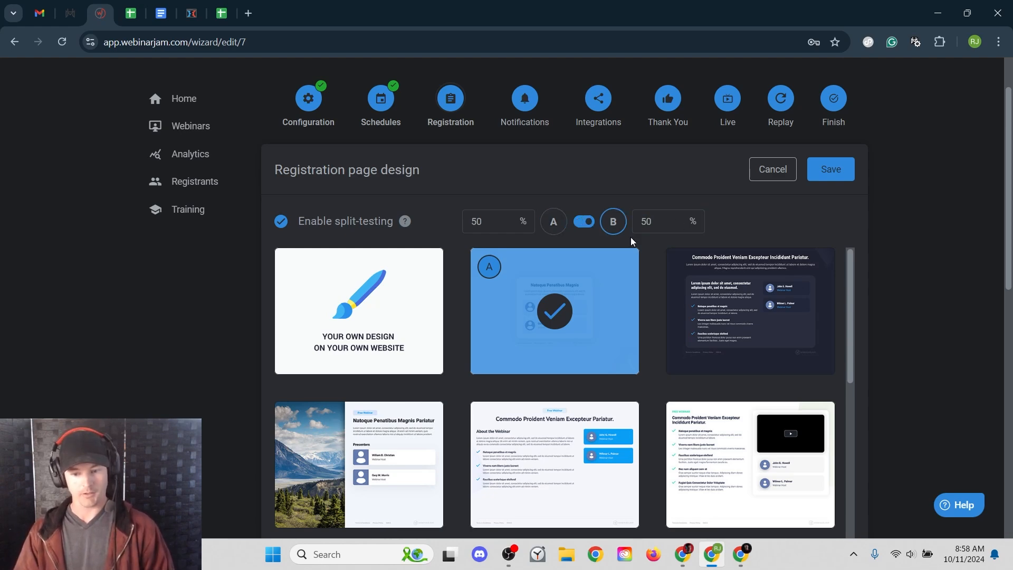
{"action": "scroll", "coordinate": [774, 407], "scroll_direction": "down", "scroll_amount": 3}
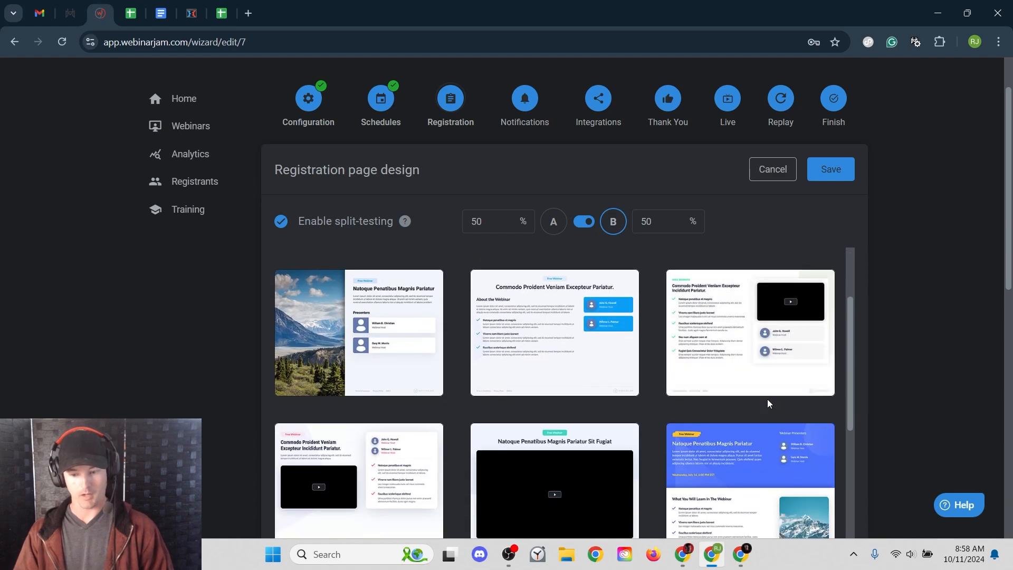
{"action": "scroll", "coordinate": [781, 385], "scroll_direction": "up", "scroll_amount": 3}
{"action": "left_click", "coordinate": [786, 466]}
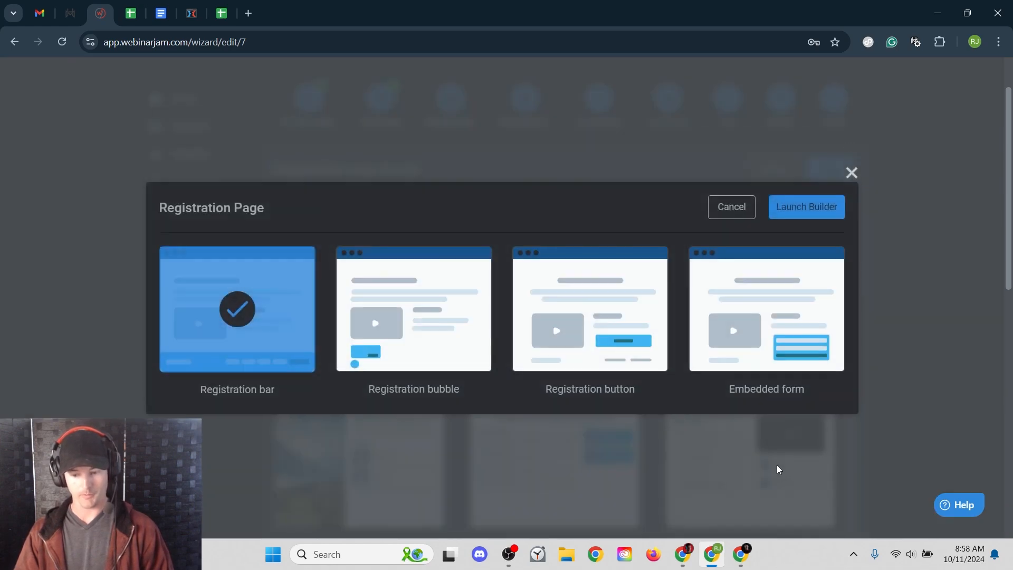
{"action": "left_click", "coordinate": [782, 215]}
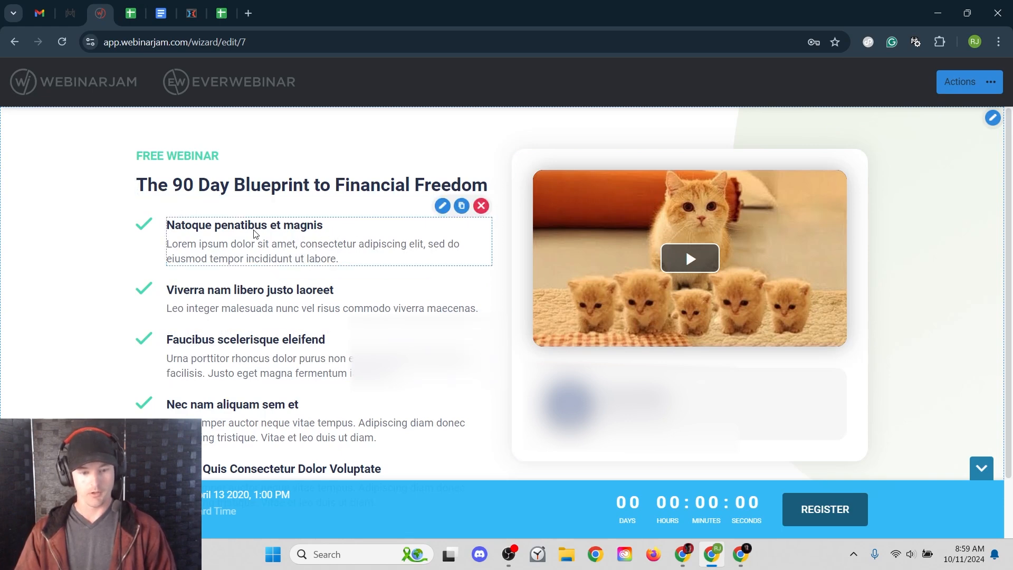
{"action": "left_click_drag", "start_coordinate": [158, 185], "coordinate": [488, 186]}
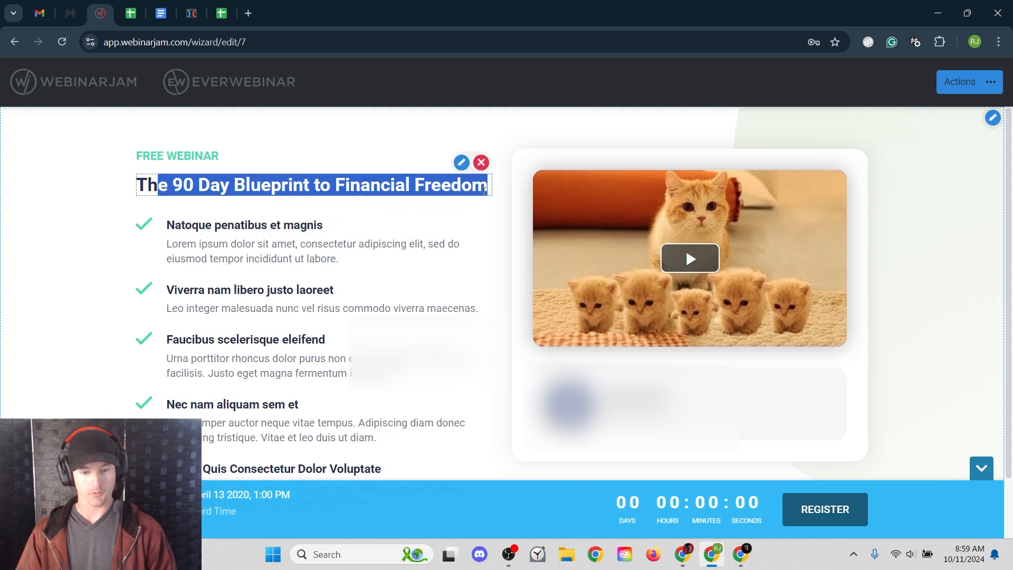
{"action": "left_click", "coordinate": [252, 248]}
{"action": "left_click_drag", "start_coordinate": [174, 226], "coordinate": [306, 227]}
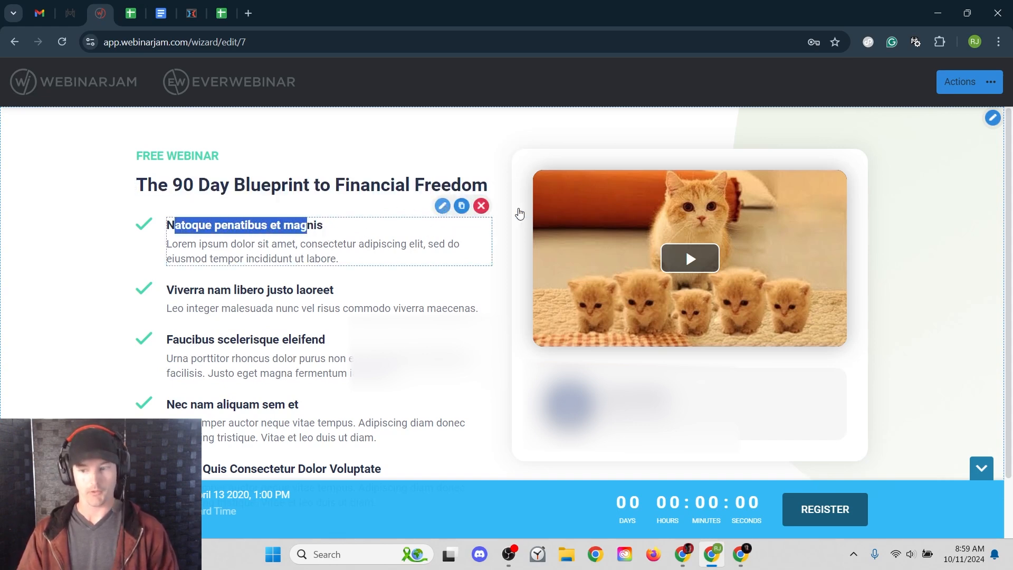
{"action": "left_click", "coordinate": [991, 84]}
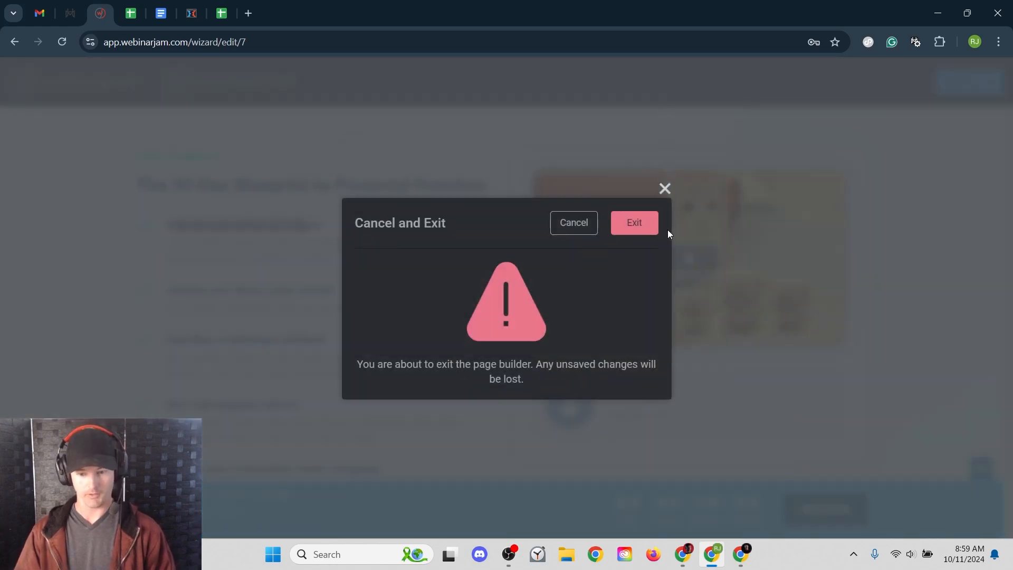
{"action": "left_click", "coordinate": [635, 220]}
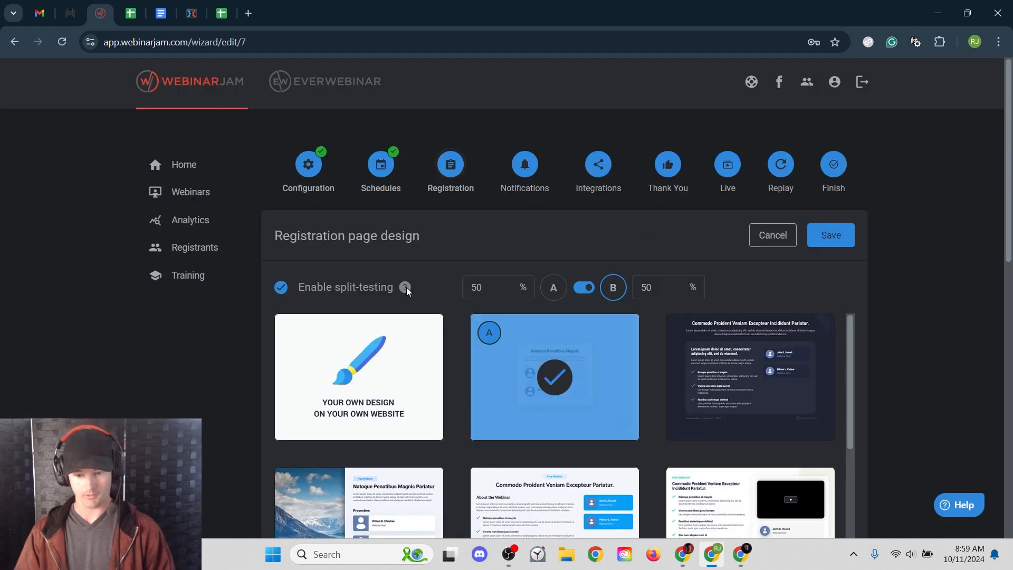
{"action": "left_click", "coordinate": [280, 287]}
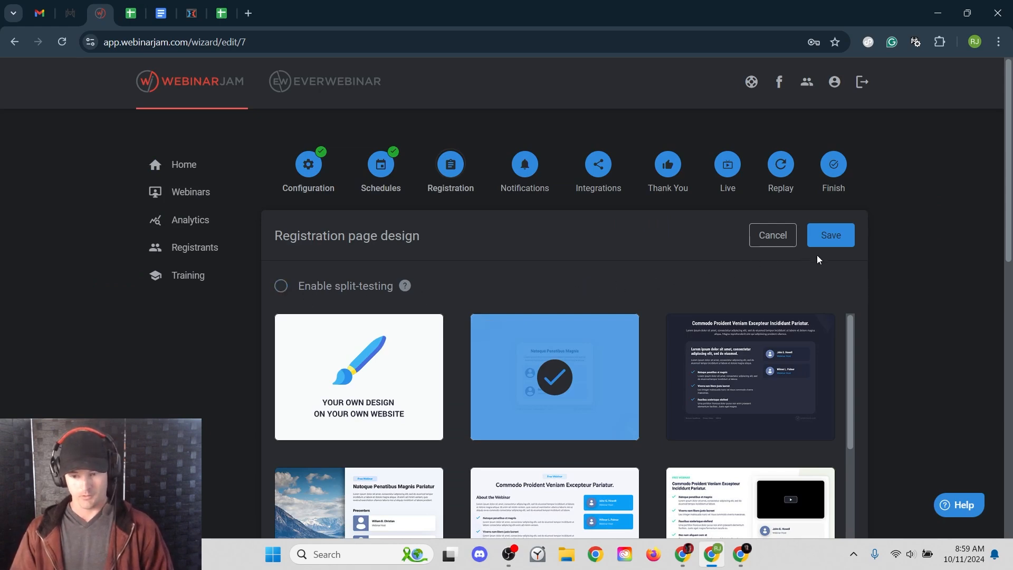
{"action": "left_click", "coordinate": [827, 236]}
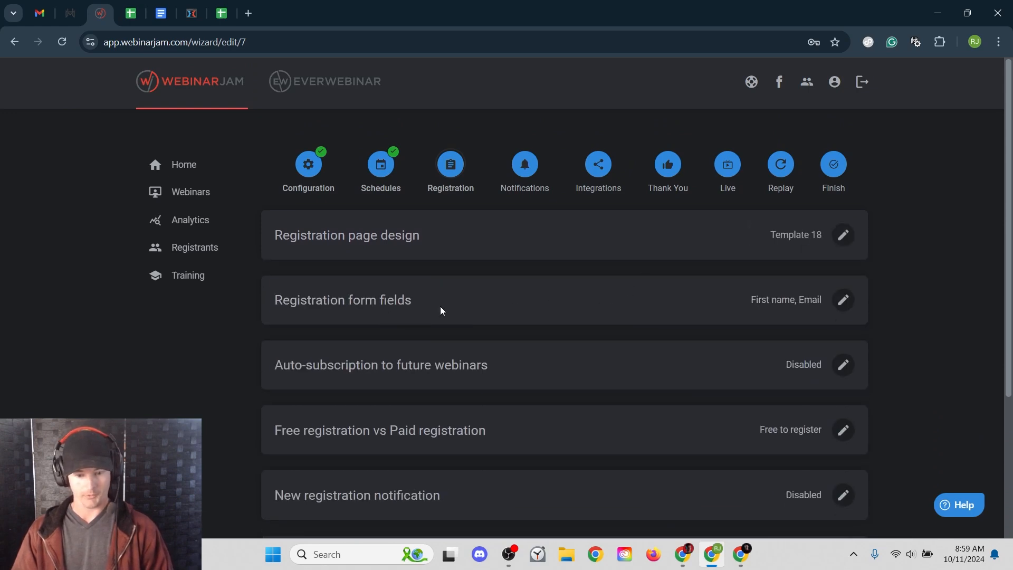
- Set the registration form fields to First name, Last name and Email, dropping Phone number
{"action": "left_click", "coordinate": [844, 301]}
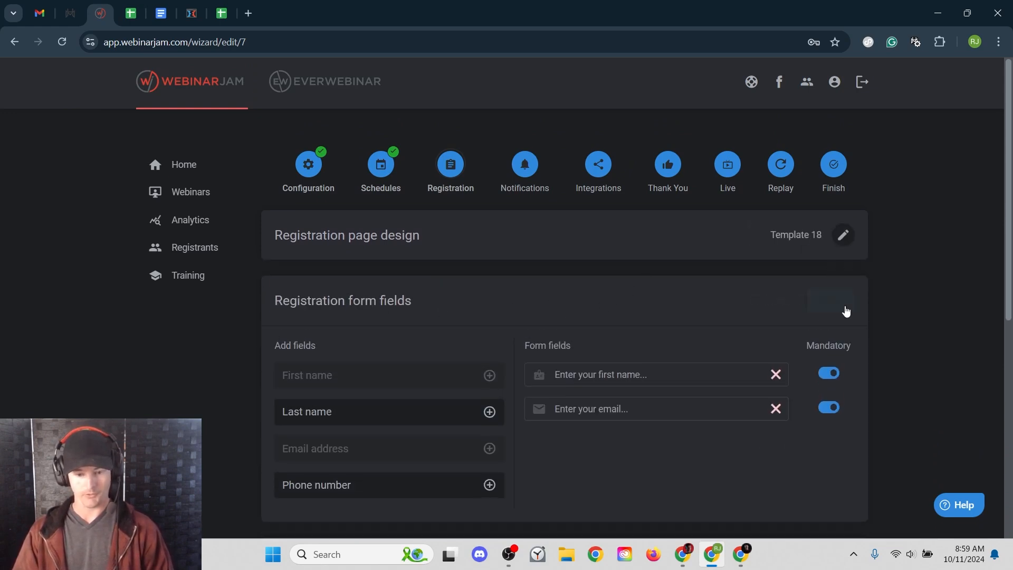
{"action": "scroll", "coordinate": [476, 301], "scroll_direction": "down", "scroll_amount": 3}
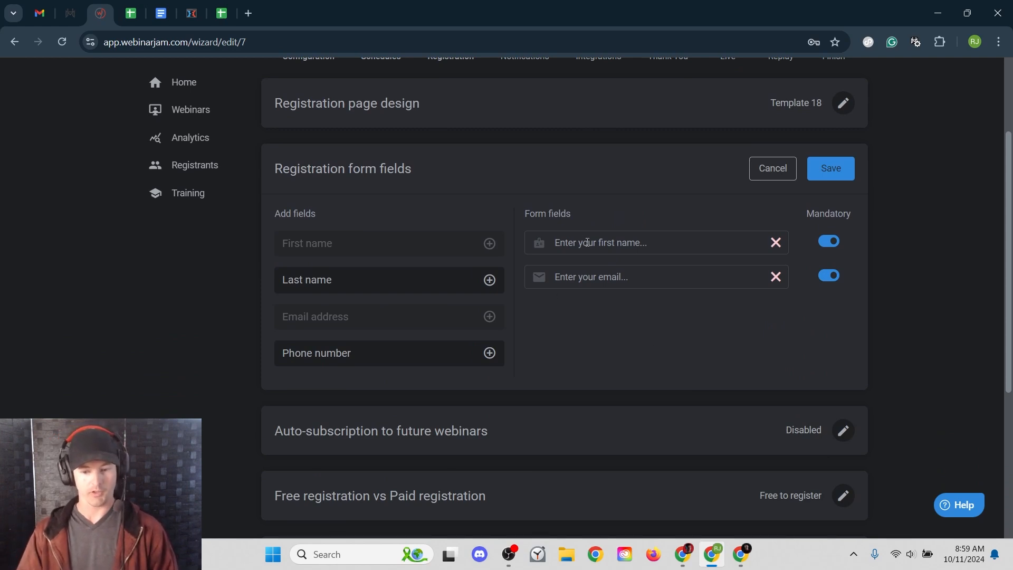
{"action": "left_click", "coordinate": [490, 280]}
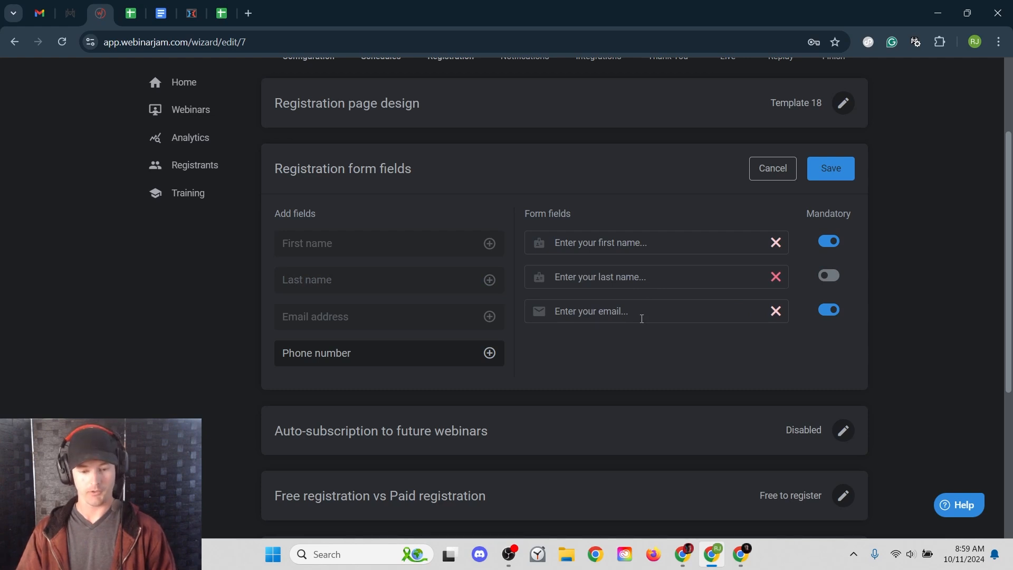
{"action": "left_click", "coordinate": [489, 353]}
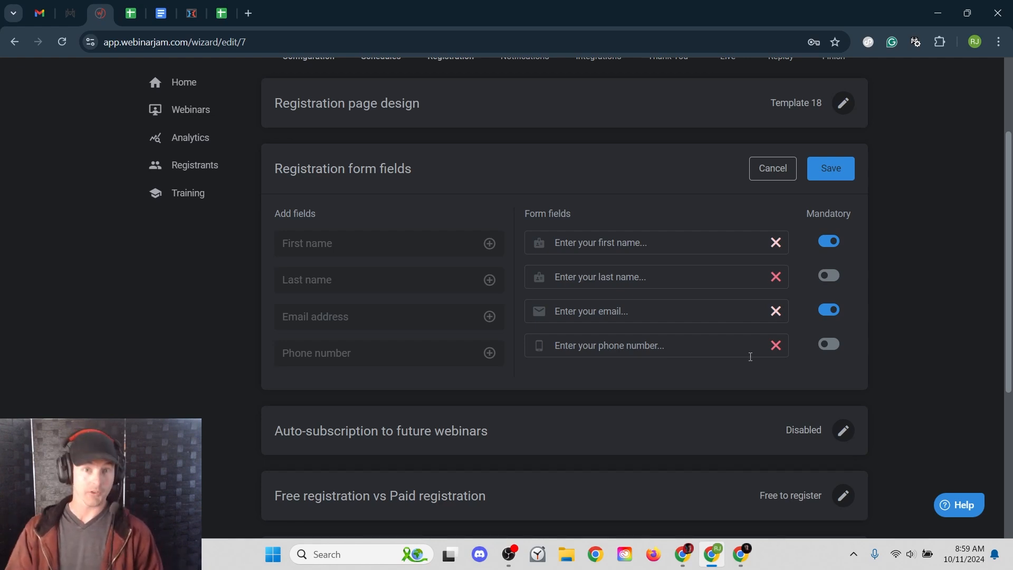
{"action": "left_click", "coordinate": [775, 346]}
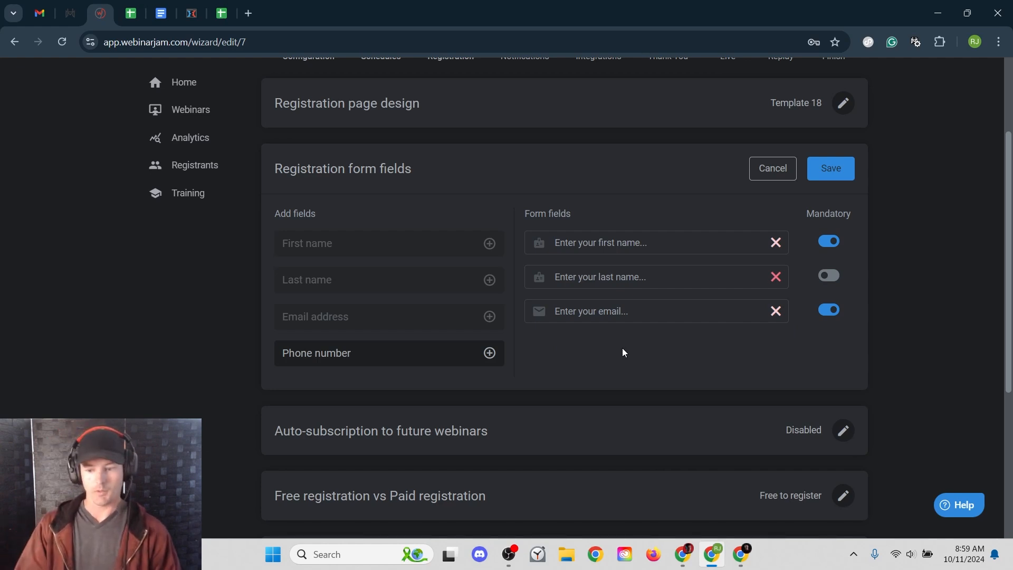
{"action": "left_click", "coordinate": [828, 172]}
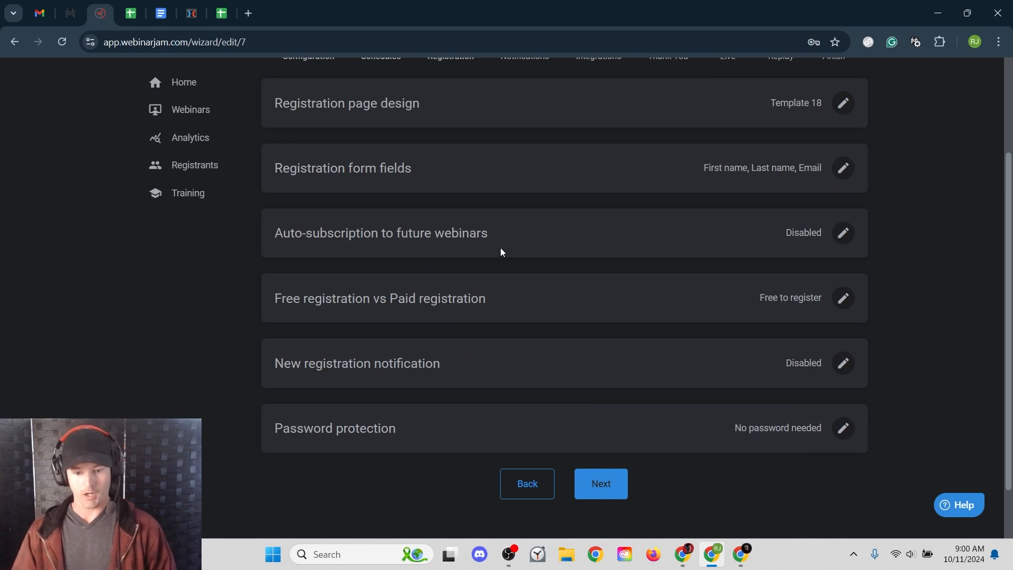
{"action": "left_click", "coordinate": [845, 233]}
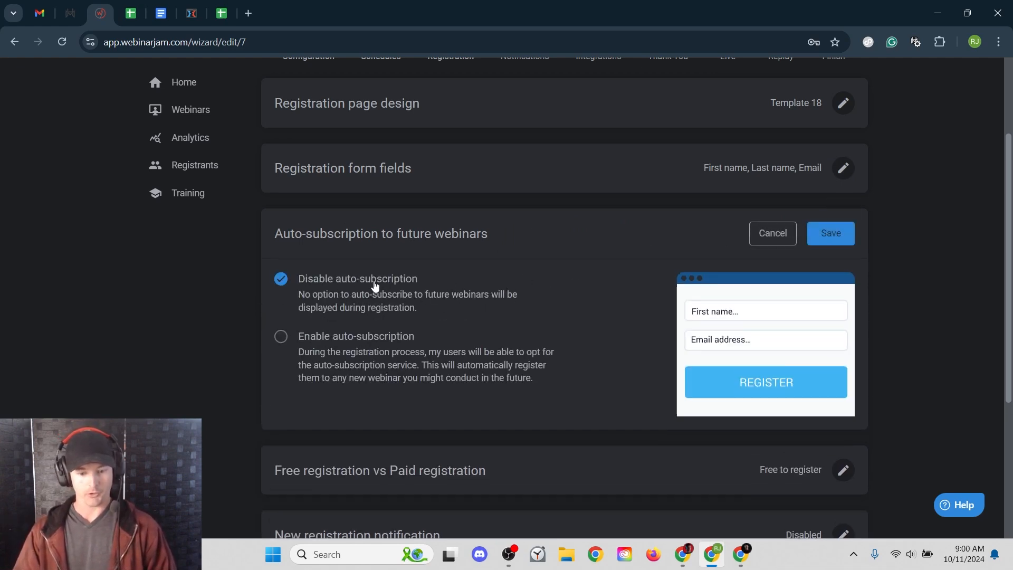
{"action": "left_click", "coordinate": [363, 344]}
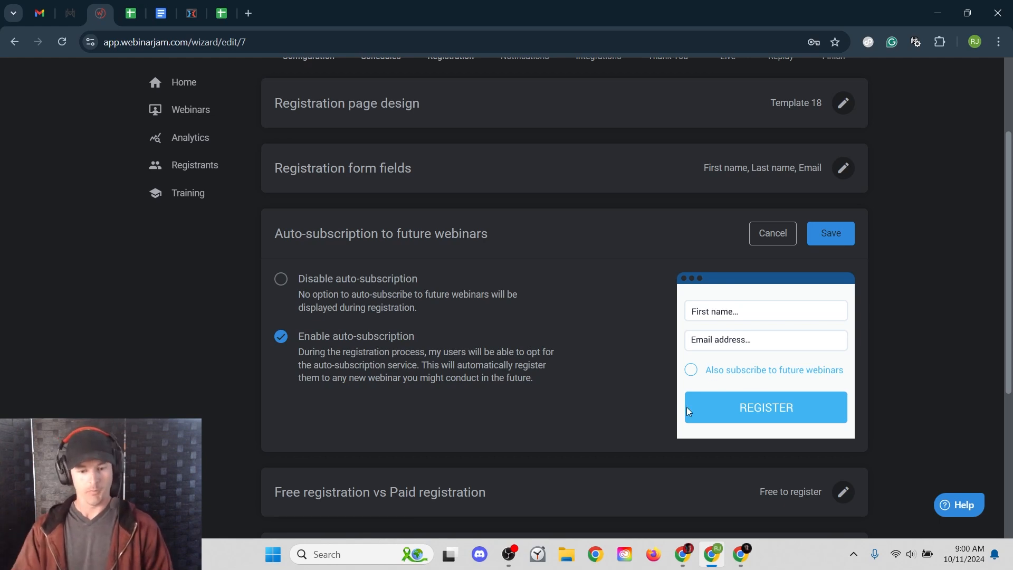
{"action": "left_click", "coordinate": [356, 294]}
{"action": "left_click", "coordinate": [819, 237]}
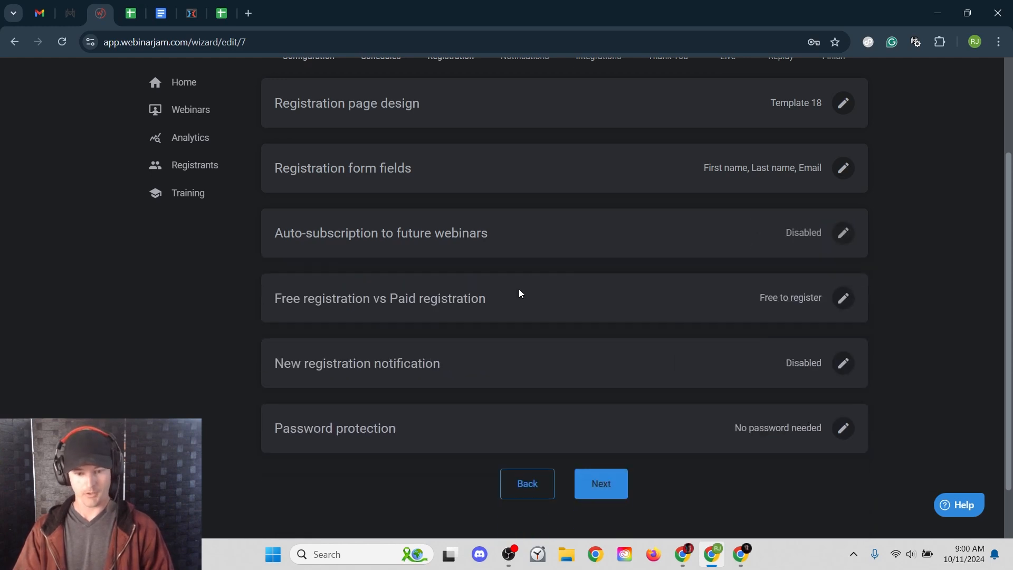
- Try switching registration to paid with a 10 USD fee
{"action": "left_click", "coordinate": [844, 298]}
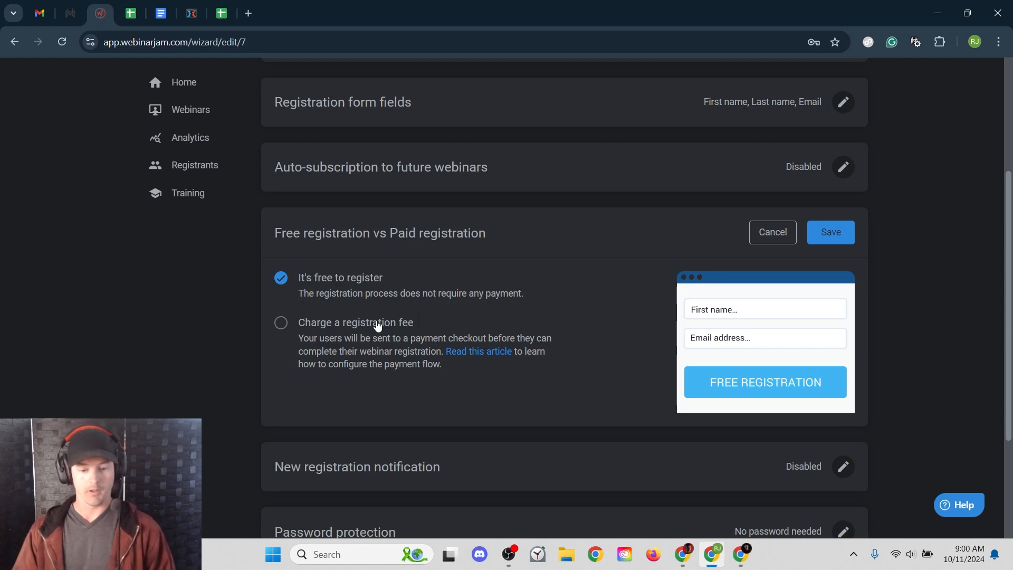
{"action": "left_click", "coordinate": [351, 346]}
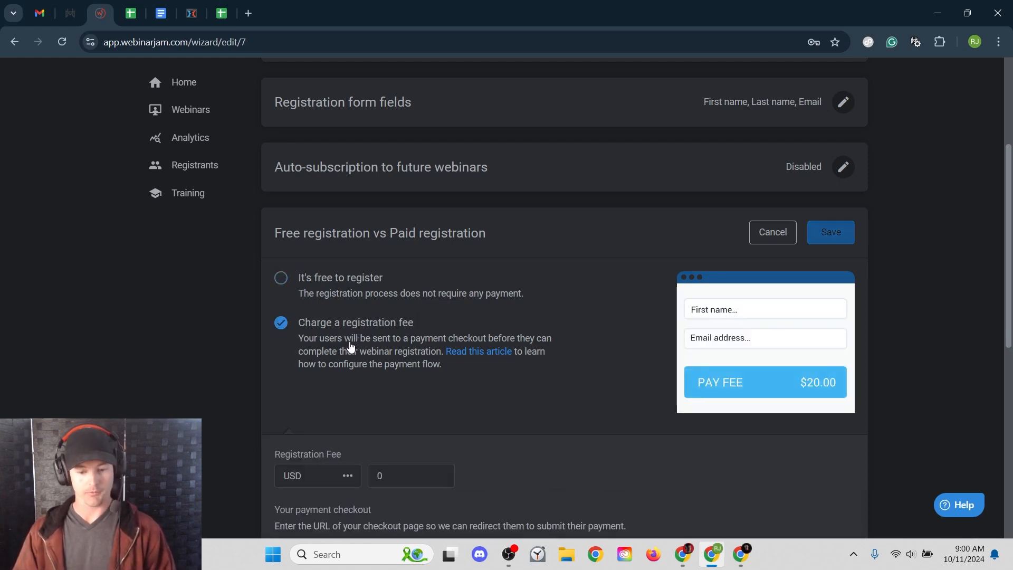
{"action": "scroll", "coordinate": [395, 340], "scroll_direction": "down", "scroll_amount": 3}
{"action": "left_click", "coordinate": [431, 340]}
{"action": "type", "text": "10"}
{"action": "left_click", "coordinate": [596, 306]}
- Switch back to 'It's free to register' and save the registration choice
{"action": "scroll", "coordinate": [594, 308], "scroll_direction": "down", "scroll_amount": 2}
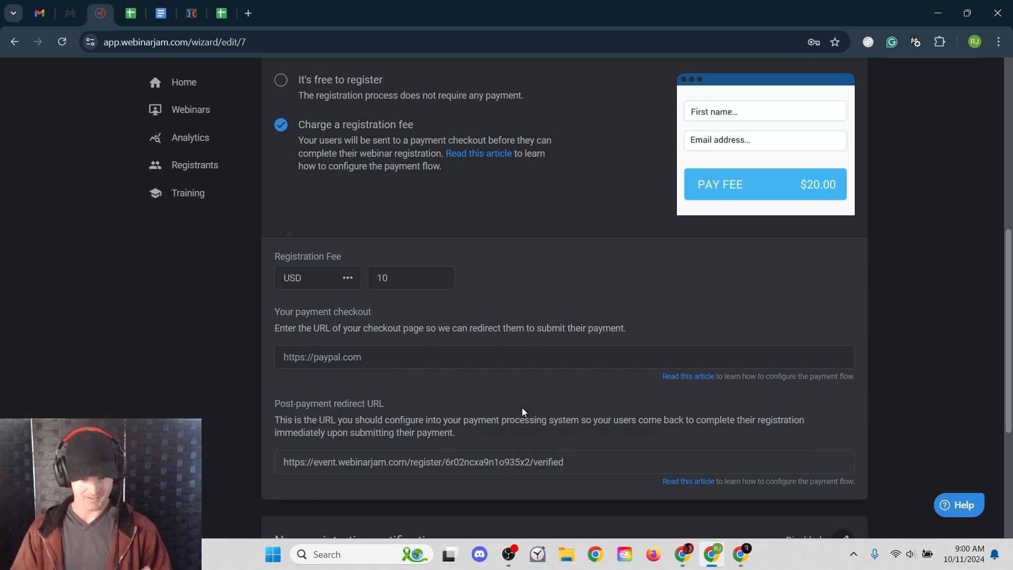
{"action": "scroll", "coordinate": [495, 292], "scroll_direction": "up", "scroll_amount": 2}
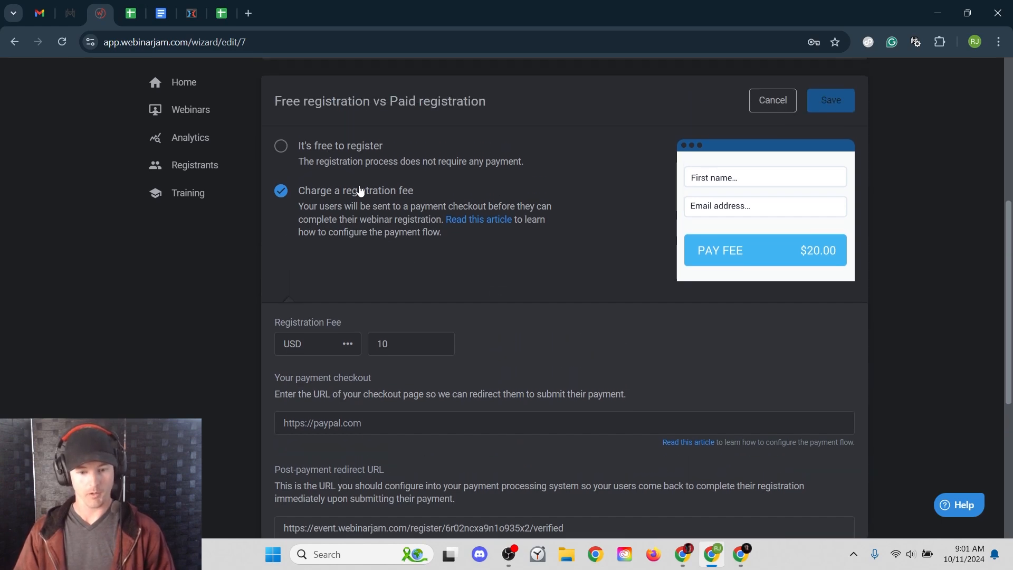
{"action": "left_click", "coordinate": [317, 153]}
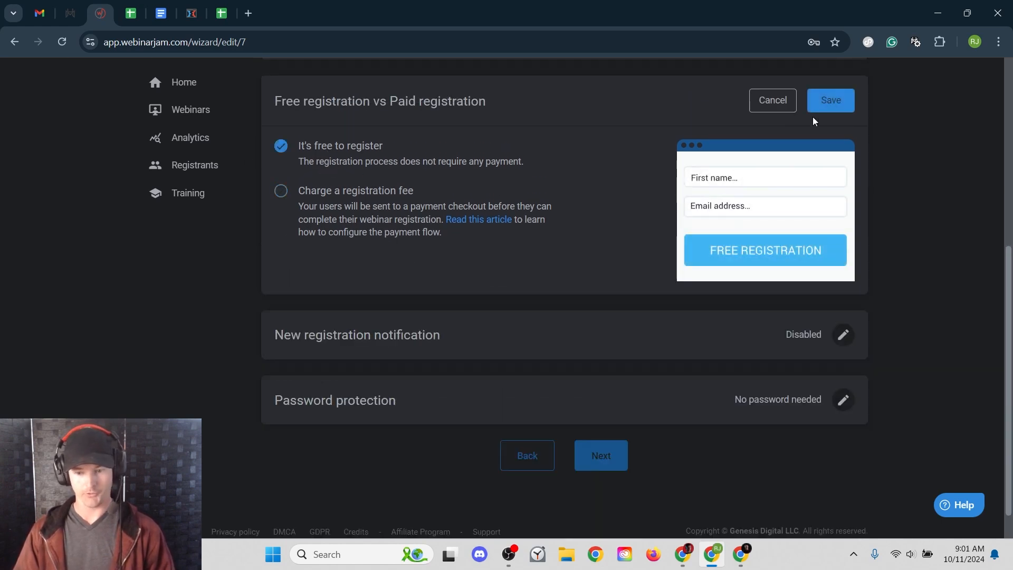
{"action": "left_click", "coordinate": [831, 100]}
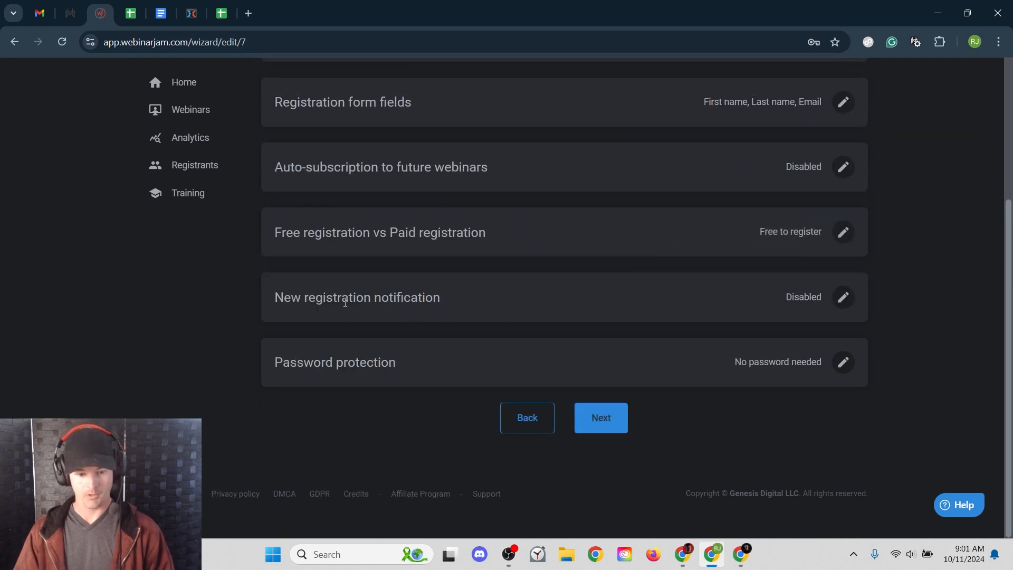
- Try email alerts for new registrants, then save the new registration notification as disabled
{"action": "left_click", "coordinate": [837, 301]}
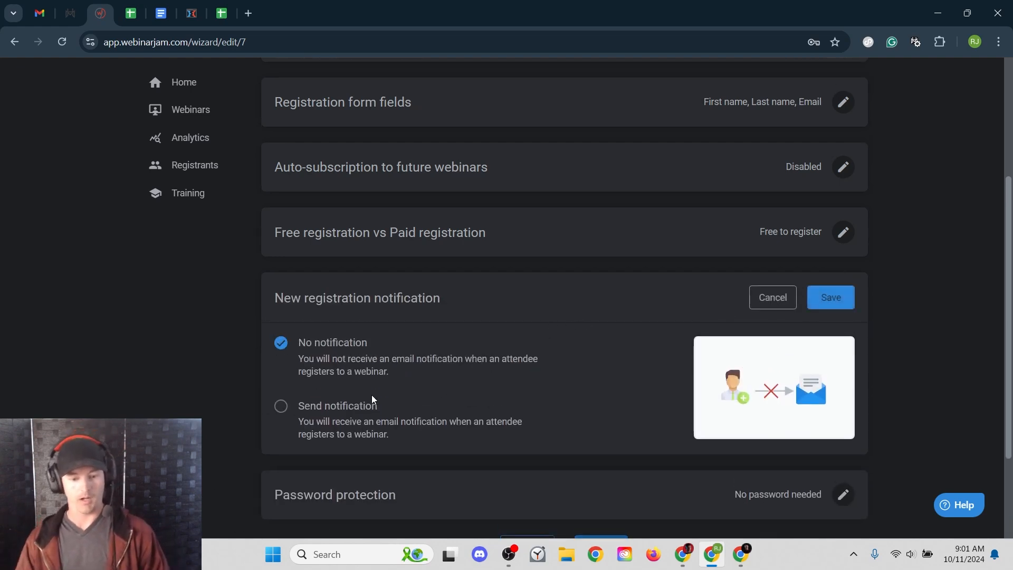
{"action": "left_click", "coordinate": [351, 406]}
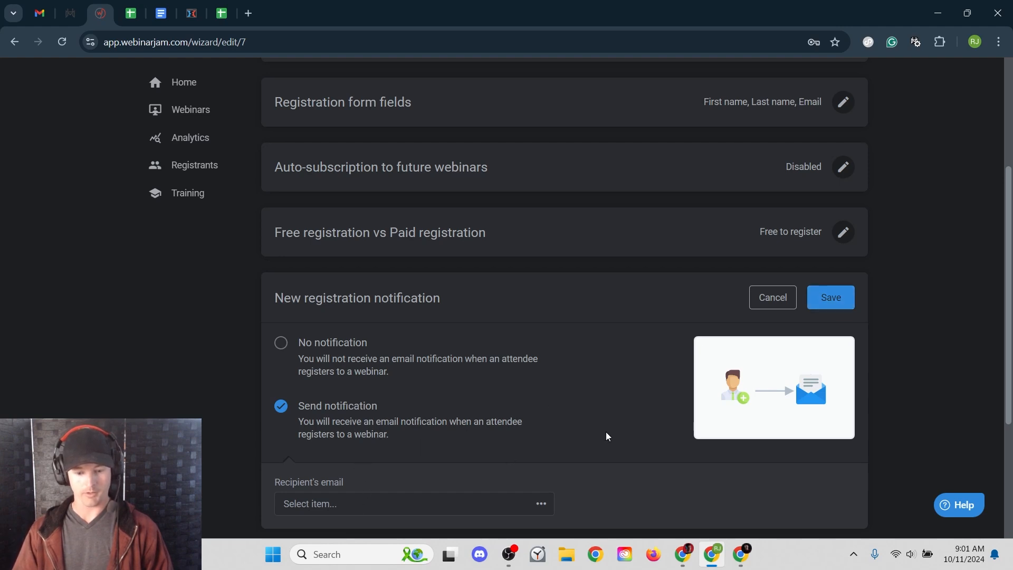
{"action": "left_click", "coordinate": [816, 301]}
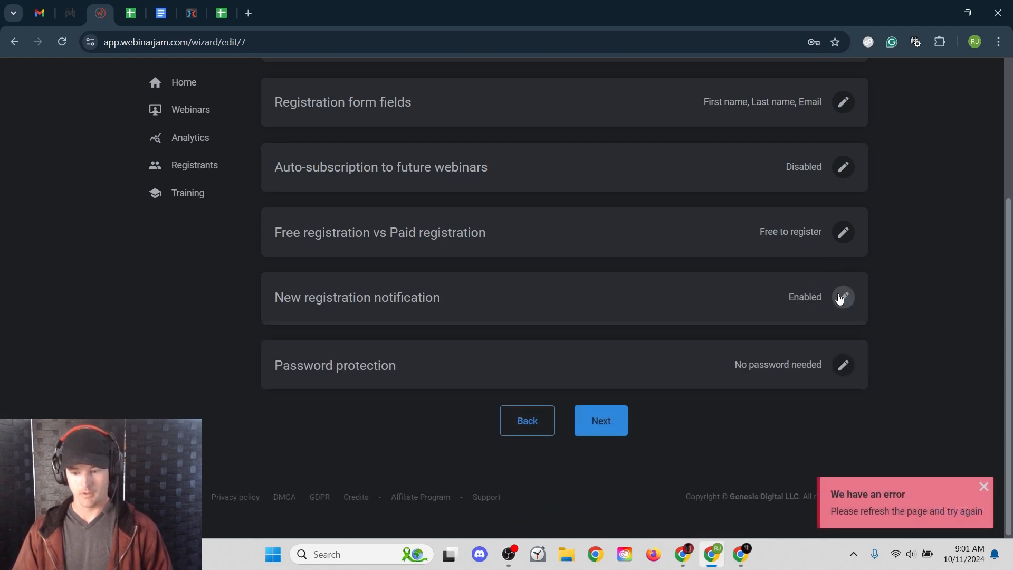
{"action": "left_click", "coordinate": [843, 297]}
{"action": "left_click", "coordinate": [345, 354]}
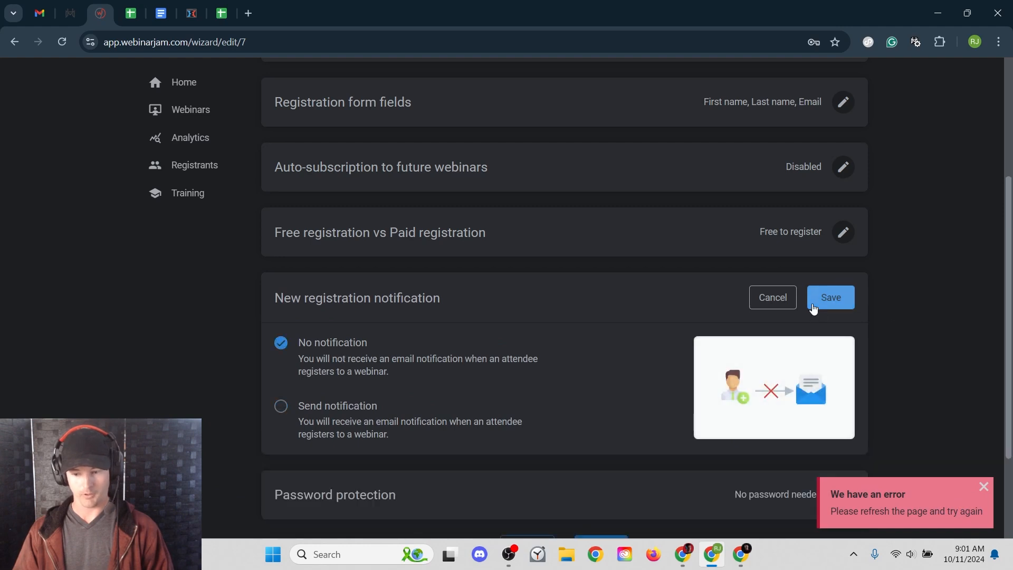
{"action": "left_click", "coordinate": [814, 309]}
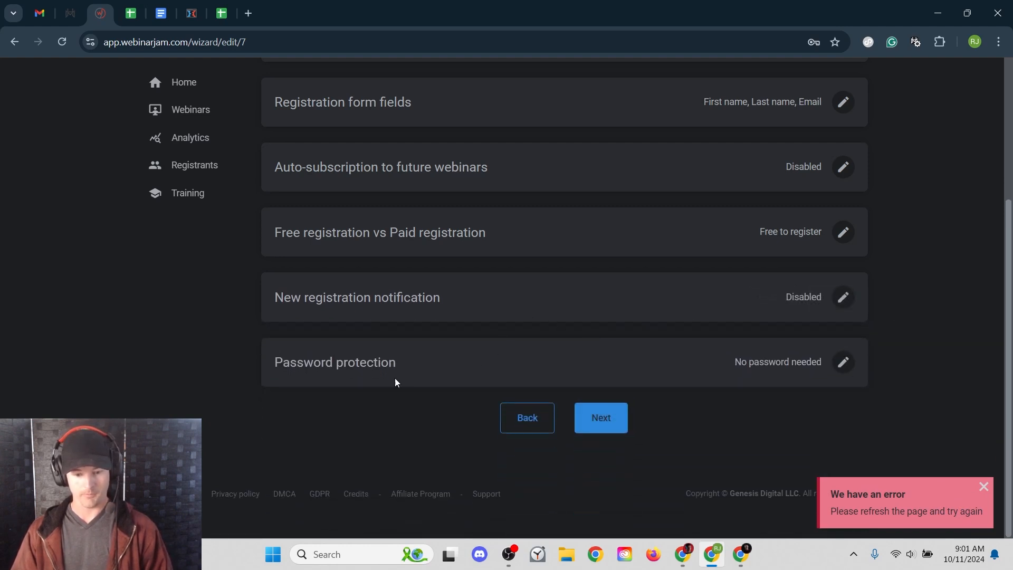
- Set password protection to 'No password needed', save it, and advance to the notifications step
{"action": "left_click", "coordinate": [843, 362]}
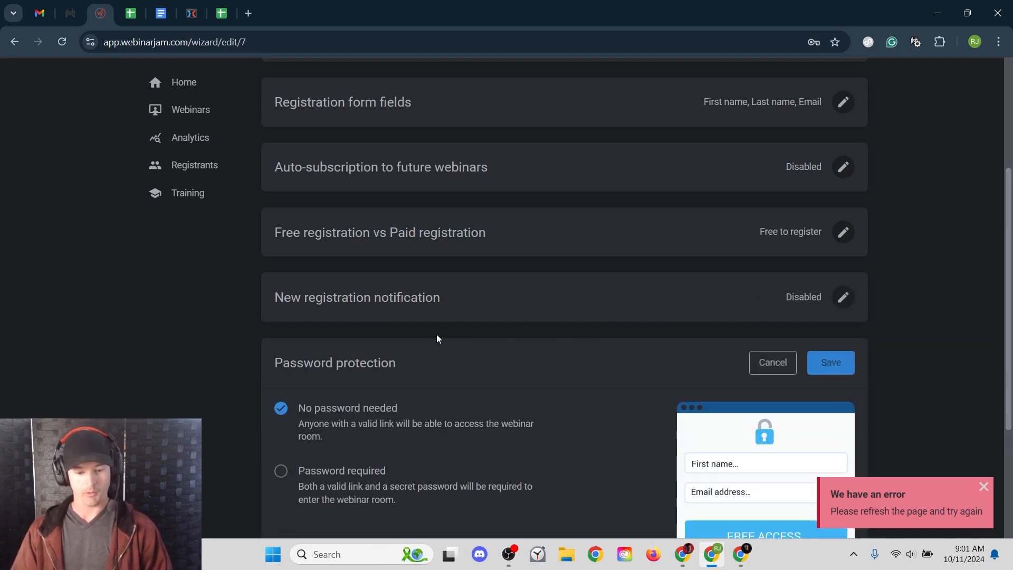
{"action": "scroll", "coordinate": [443, 332], "scroll_direction": "down", "scroll_amount": 2}
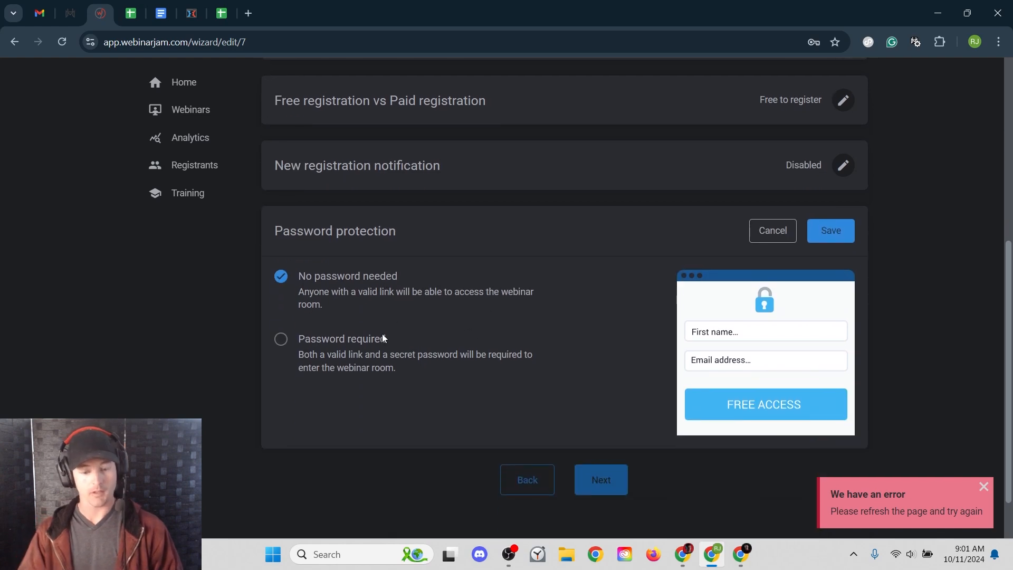
{"action": "left_click", "coordinate": [375, 363]}
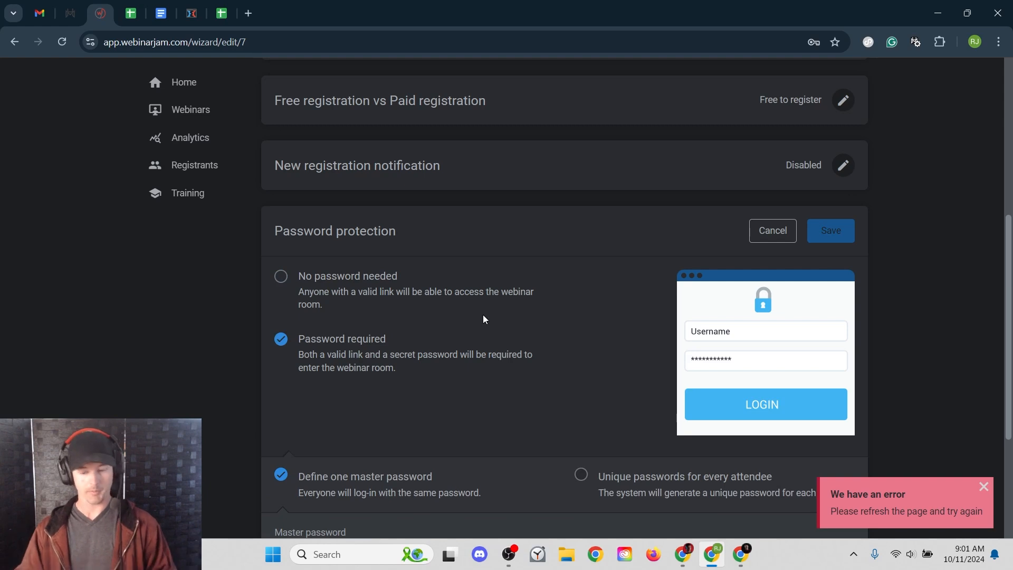
{"action": "scroll", "coordinate": [484, 318], "scroll_direction": "down", "scroll_amount": 3}
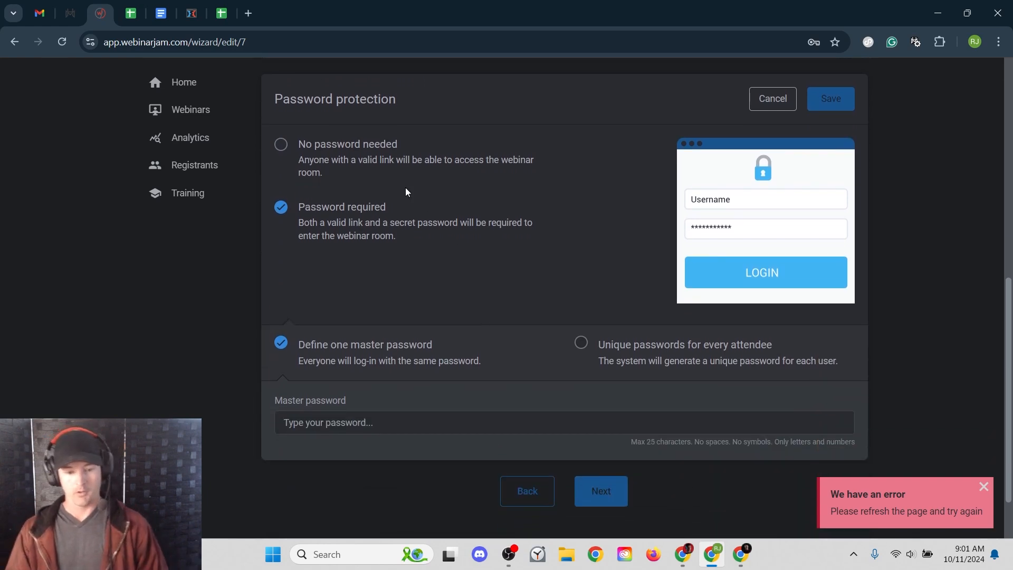
{"action": "left_click", "coordinate": [332, 159]}
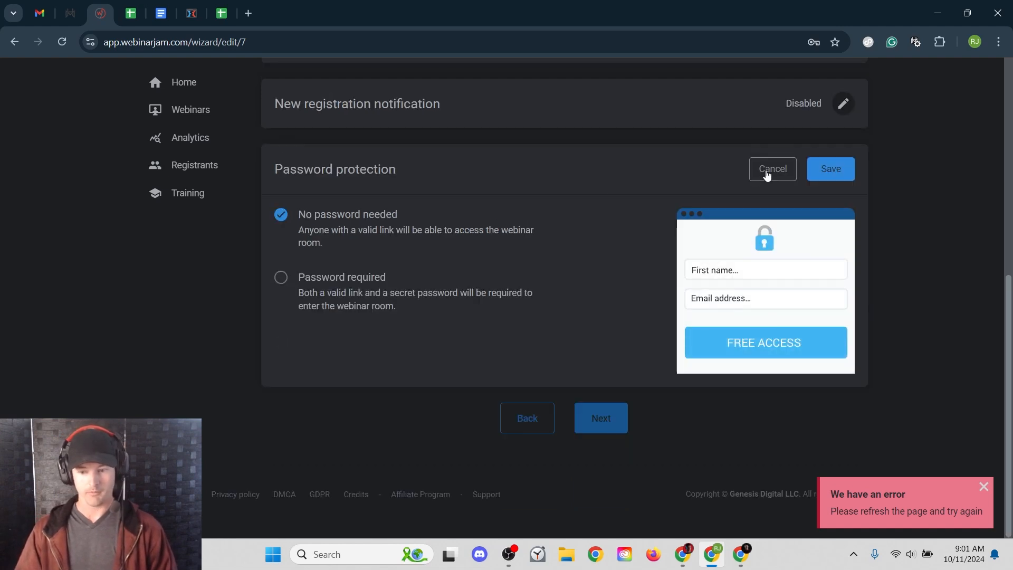
{"action": "left_click", "coordinate": [829, 170]}
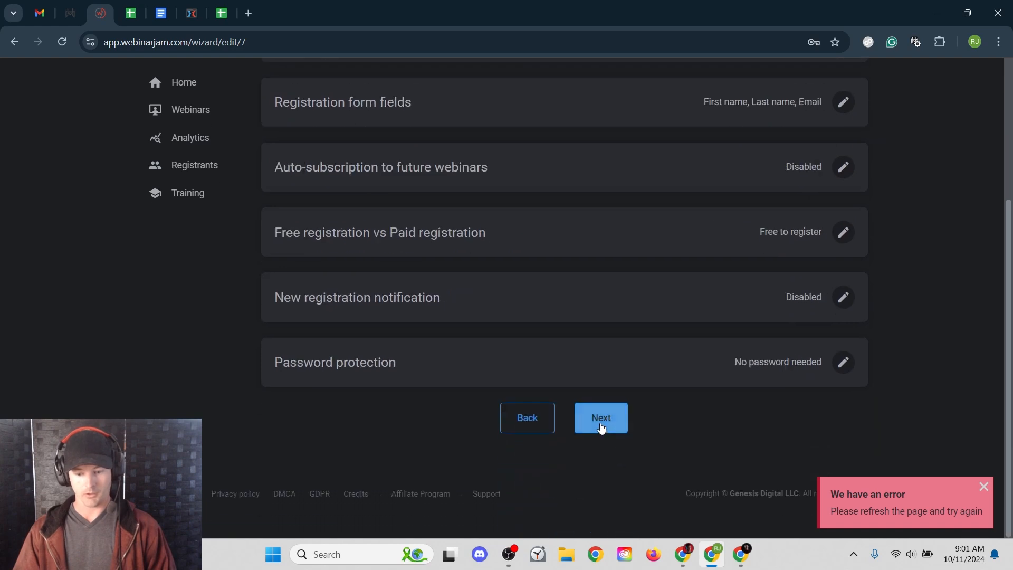
{"action": "left_click", "coordinate": [601, 420]}
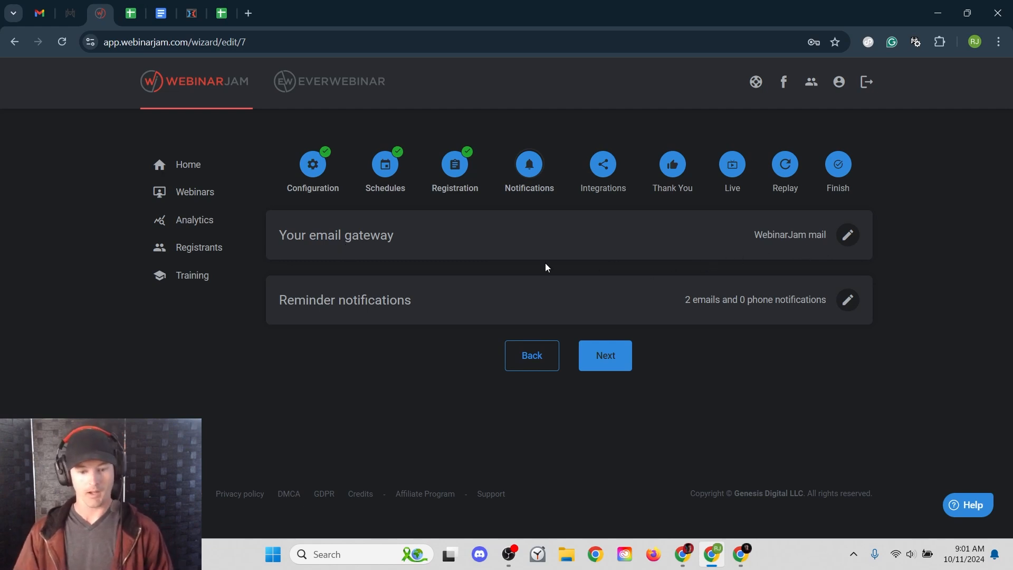
- Try 'Your own autoresponder', then save WebinarJam mail as the email gateway
{"action": "left_click", "coordinate": [848, 235]}
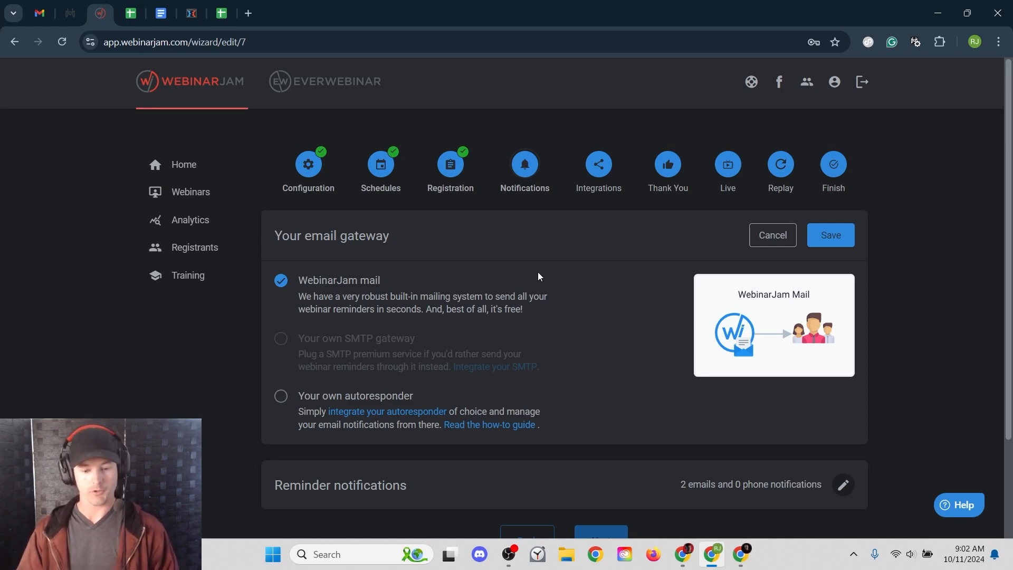
{"action": "left_click", "coordinate": [307, 404]}
{"action": "scroll", "coordinate": [520, 335], "scroll_direction": "down", "scroll_amount": 4}
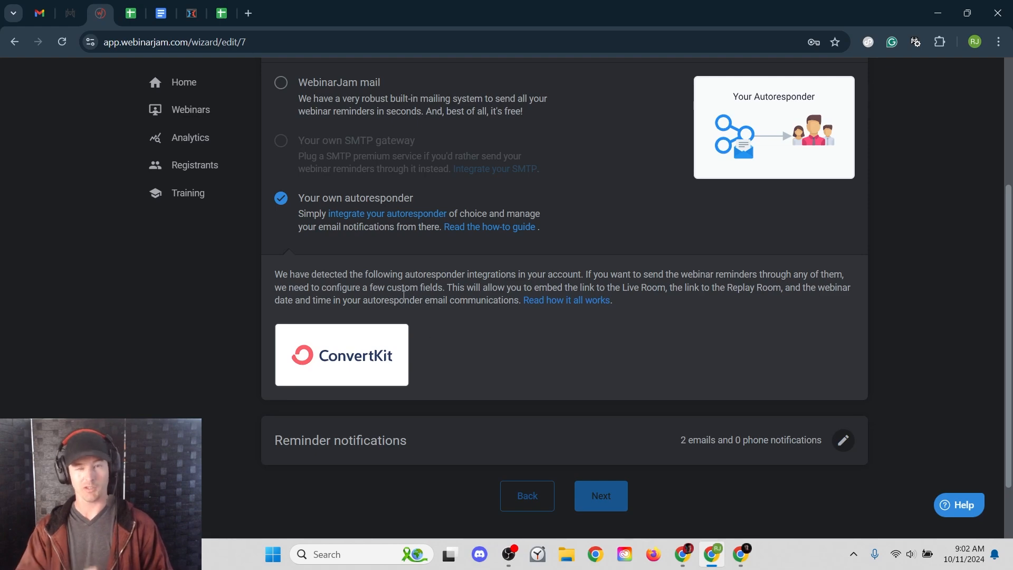
{"action": "left_click", "coordinate": [304, 94]}
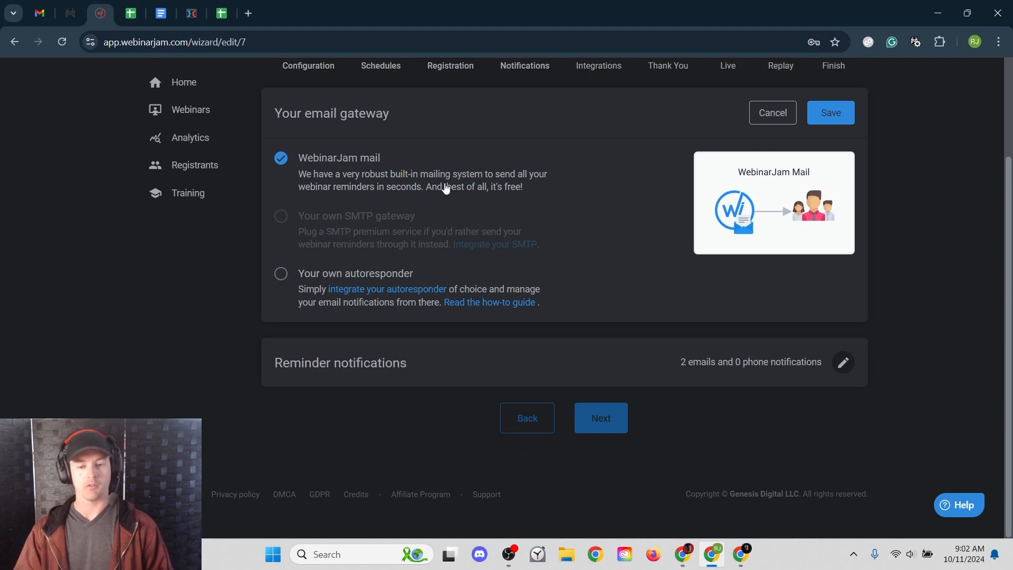
{"action": "left_click", "coordinate": [831, 112]}
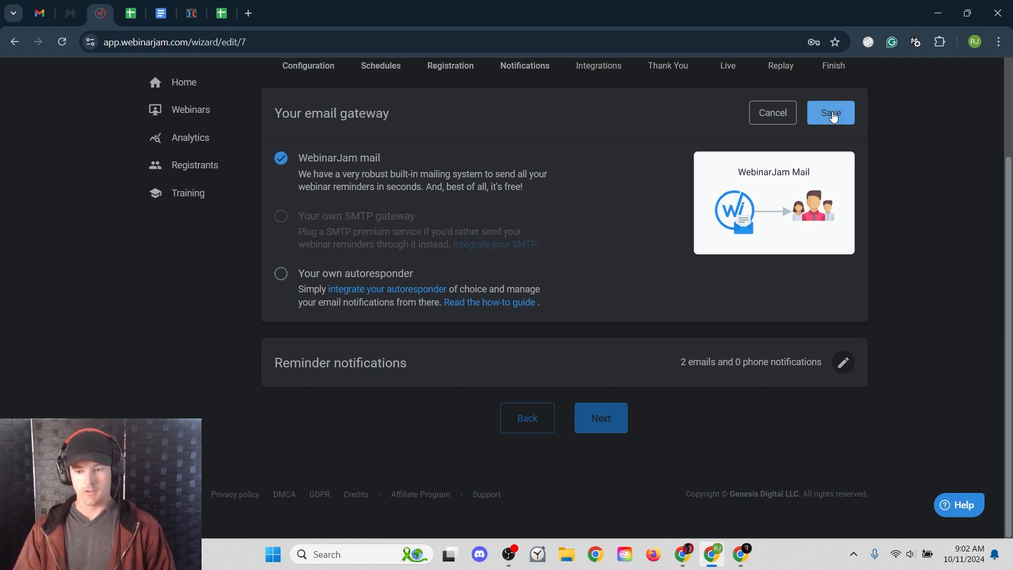
{"action": "left_click_drag", "start_coordinate": [281, 299], "coordinate": [424, 299]}
{"action": "left_click", "coordinate": [418, 302]}
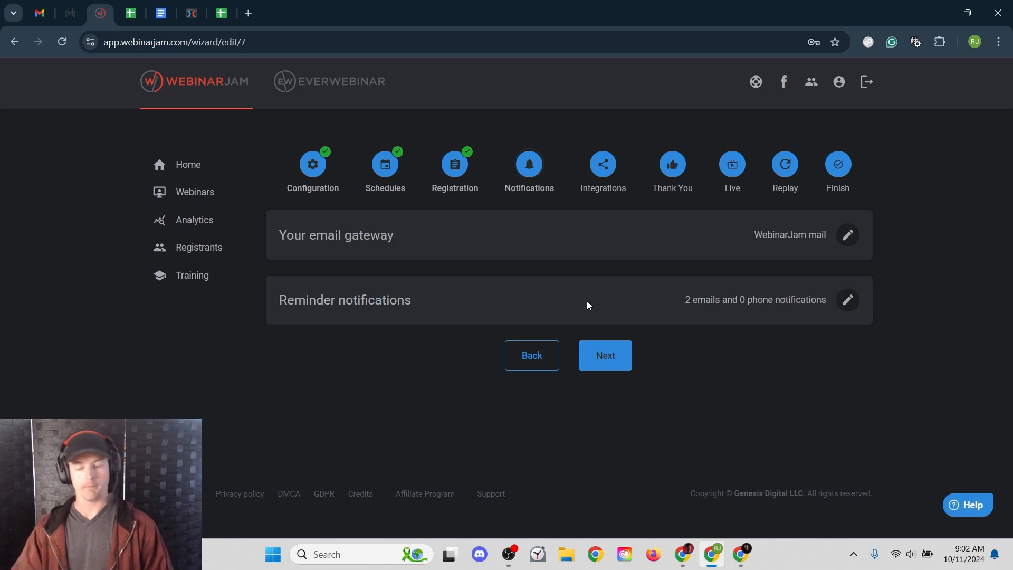
- Open the reminder notifications and the immediate sign-up confirmation email for editing
{"action": "left_click", "coordinate": [847, 300]}
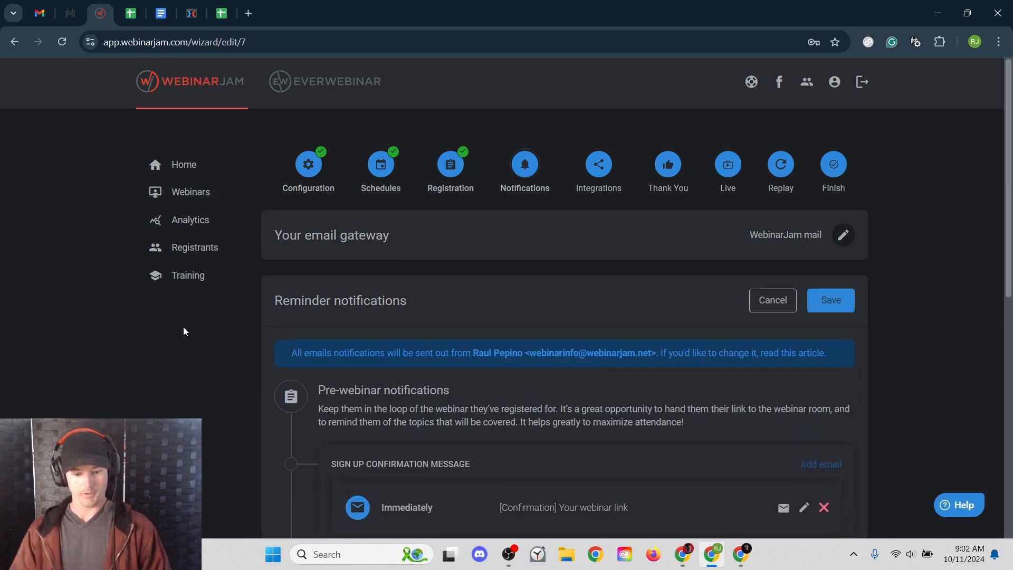
{"action": "scroll", "coordinate": [183, 327], "scroll_direction": "down", "scroll_amount": 1}
{"action": "scroll", "coordinate": [183, 330], "scroll_direction": "down", "scroll_amount": 5}
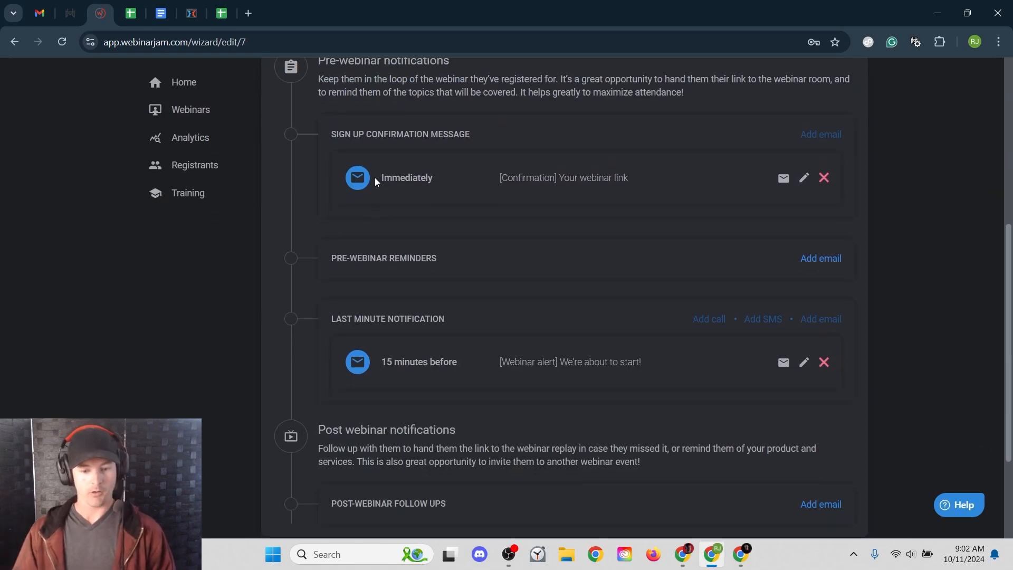
{"action": "left_click_drag", "start_coordinate": [379, 180], "coordinate": [449, 180]}
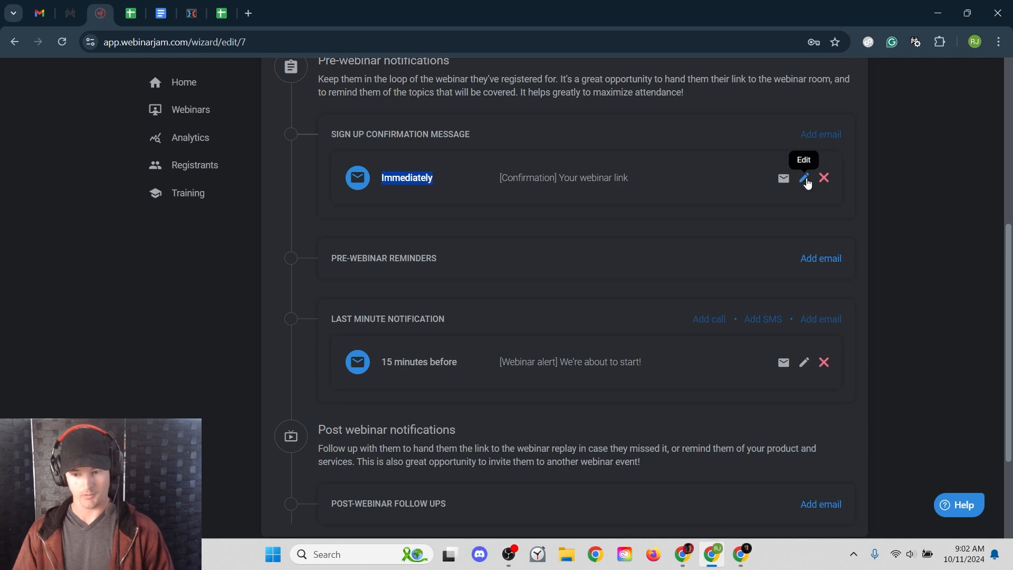
{"action": "left_click", "coordinate": [804, 178]}
{"action": "scroll", "coordinate": [446, 291], "scroll_direction": "down", "scroll_amount": 2}
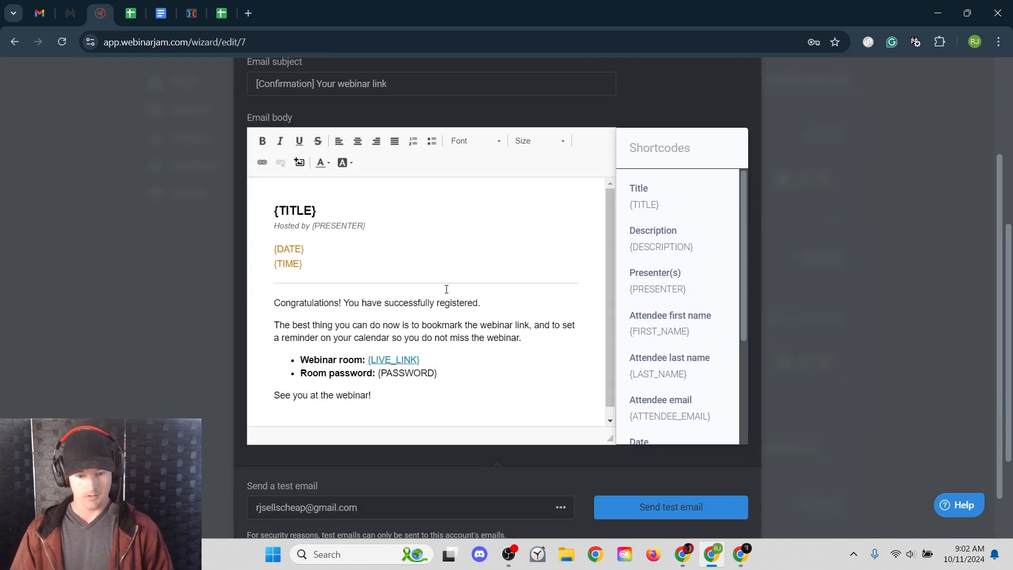
{"action": "scroll", "coordinate": [483, 348], "scroll_direction": "up", "scroll_amount": 1}
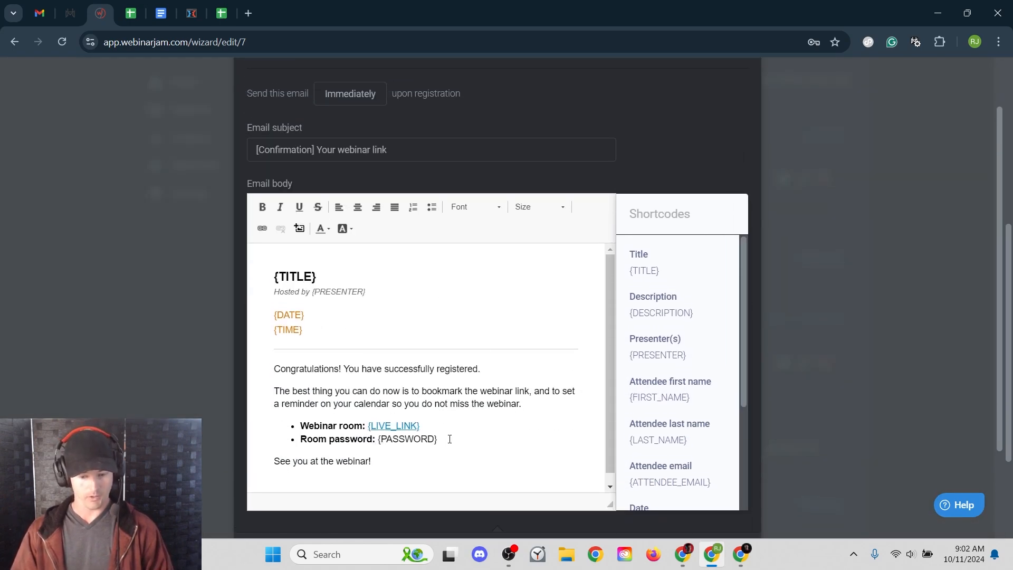
- Delete the Room password bullet and the title, presenter, date and time lines, then cancel the edits
{"action": "left_click_drag", "start_coordinate": [449, 440], "coordinate": [273, 443]}
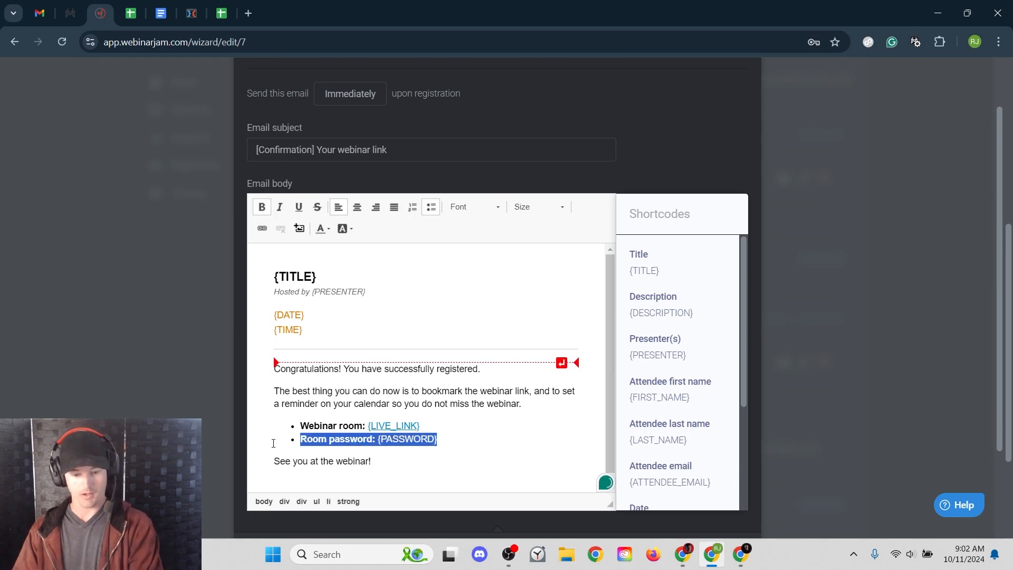
{"action": "key", "text": "BackSpace"}
{"action": "key", "text": "BackSpace"}
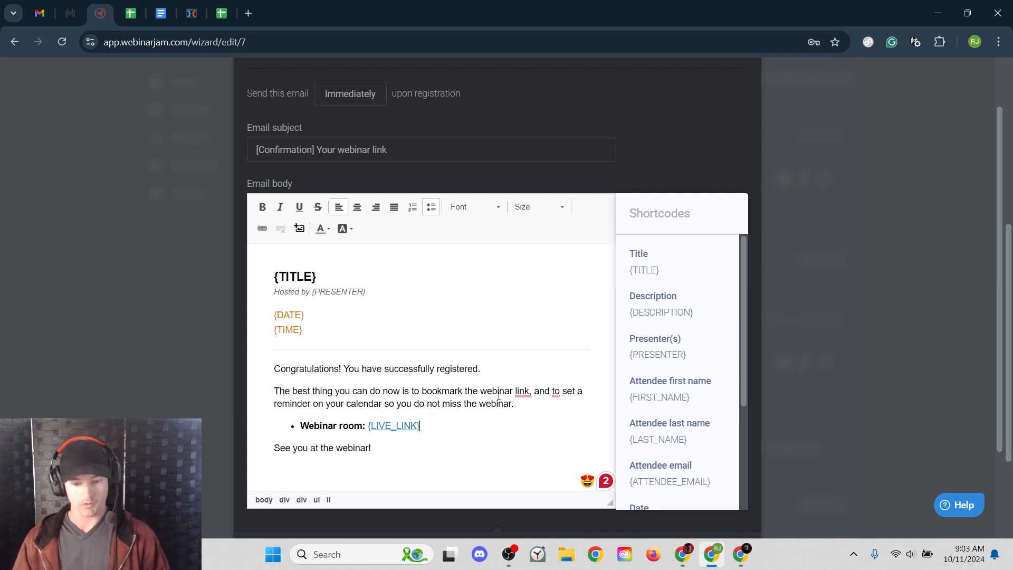
{"action": "left_click_drag", "start_coordinate": [358, 403], "coordinate": [487, 404]}
{"action": "left_click", "coordinate": [518, 405]}
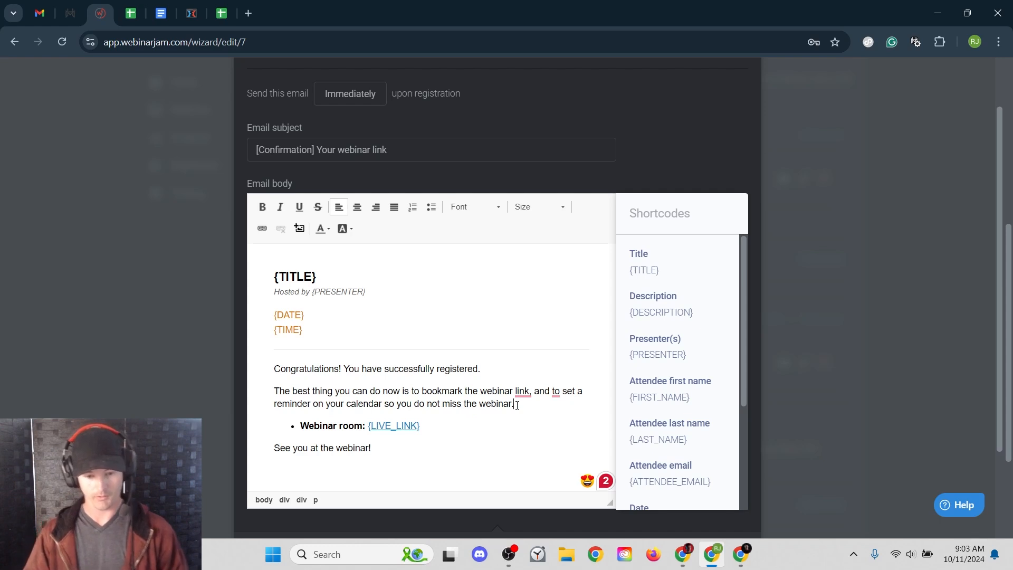
{"action": "left_click_drag", "start_coordinate": [328, 276], "coordinate": [274, 277]}
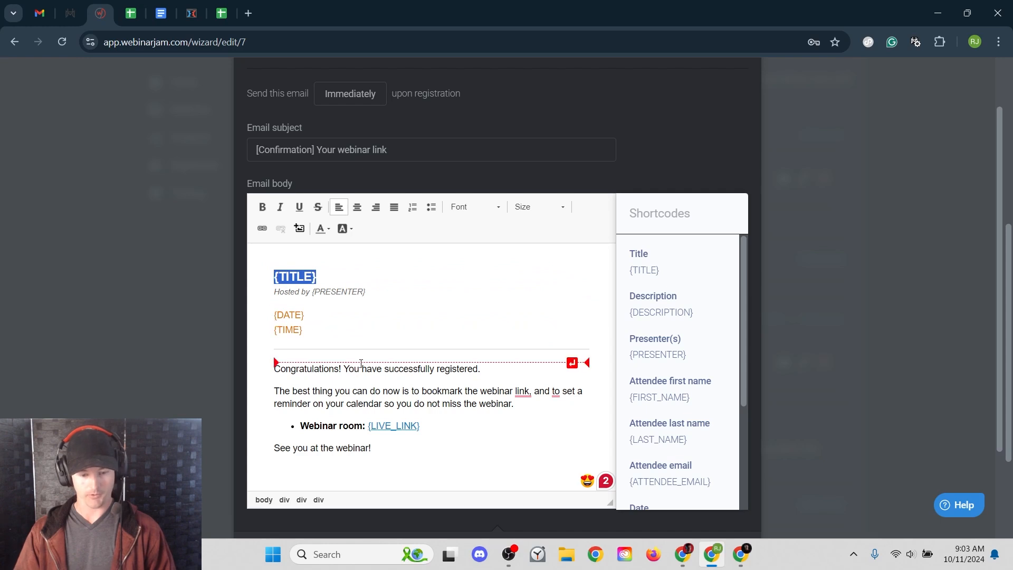
{"action": "left_click_drag", "start_coordinate": [369, 331], "coordinate": [259, 258]}
{"action": "key", "text": "BackSpace"}
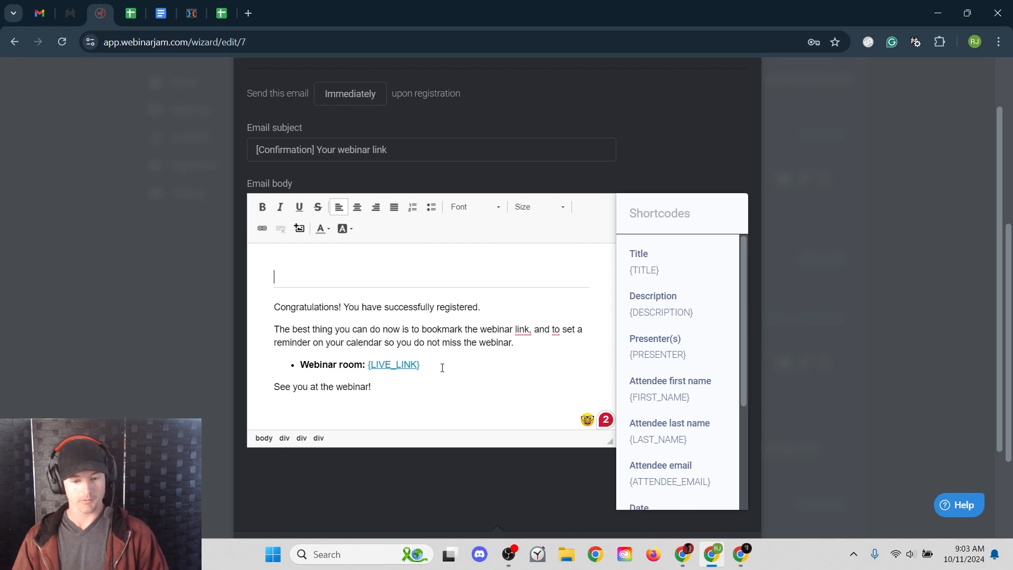
{"action": "scroll", "coordinate": [501, 291], "scroll_direction": "up", "scroll_amount": 2}
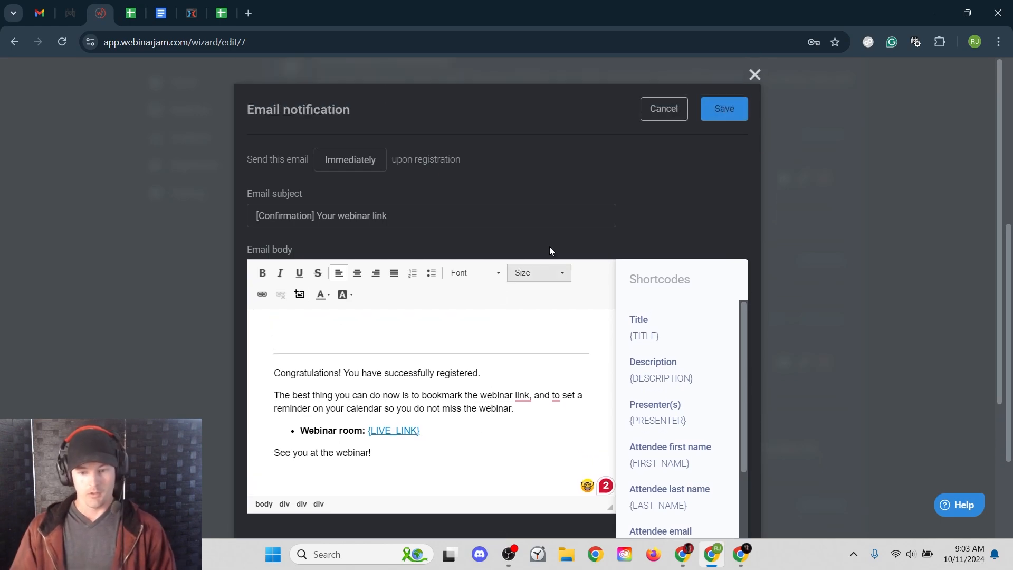
{"action": "left_click", "coordinate": [666, 109]}
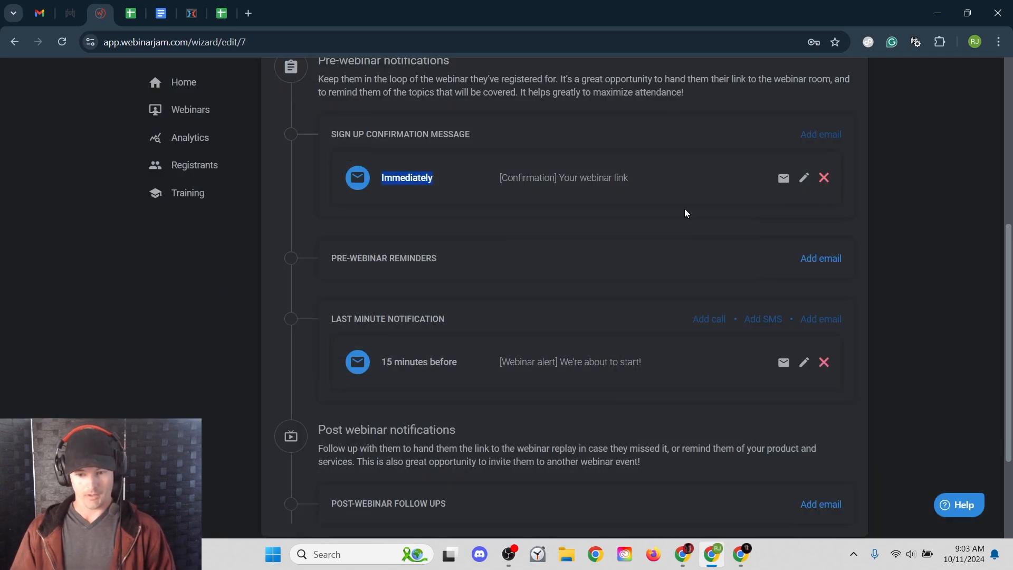
{"action": "left_click", "coordinate": [460, 206]}
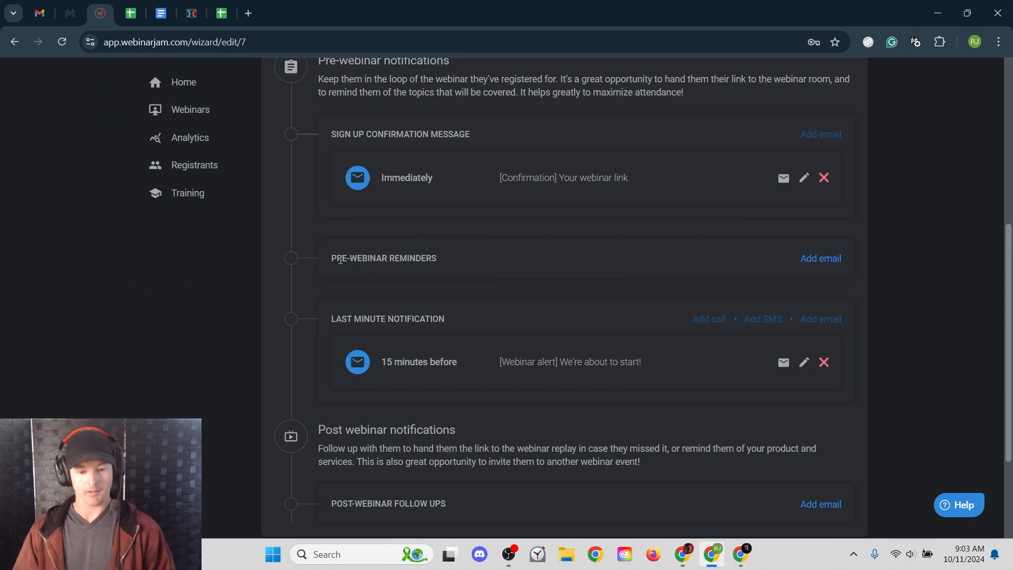
{"action": "left_click_drag", "start_coordinate": [330, 260], "coordinate": [473, 263]}
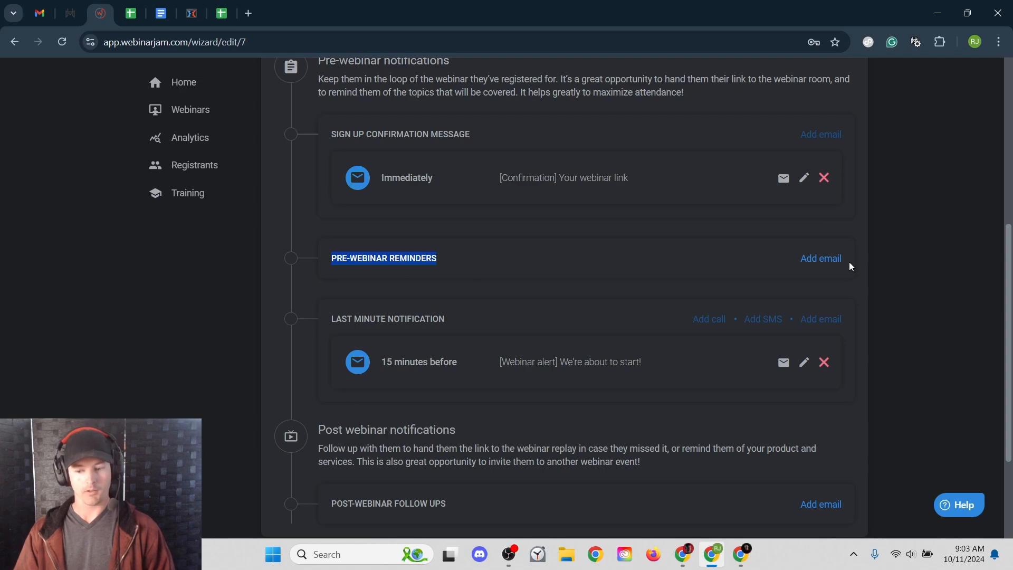
{"action": "left_click", "coordinate": [815, 268]}
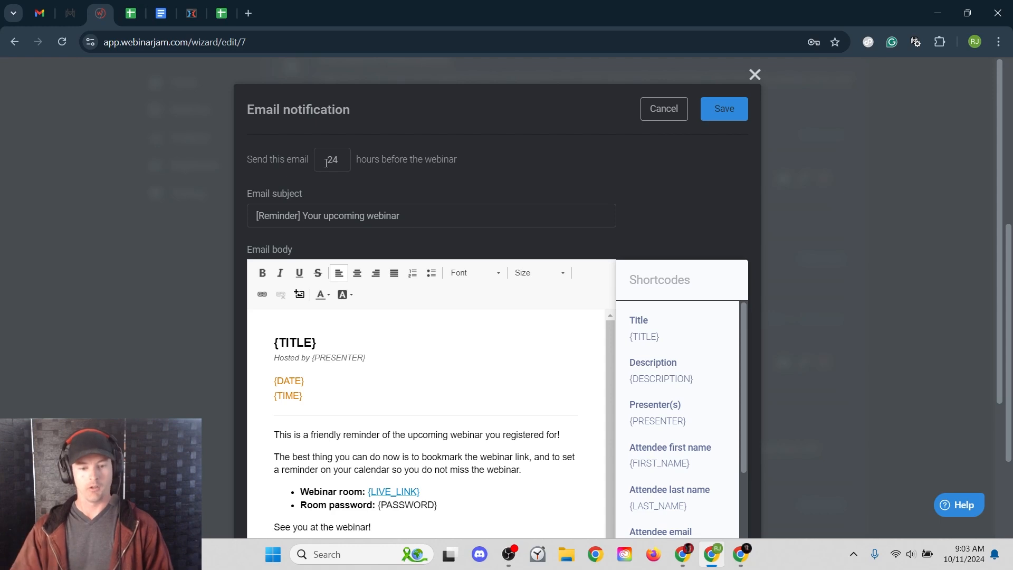
{"action": "double_click", "coordinate": [331, 164]}
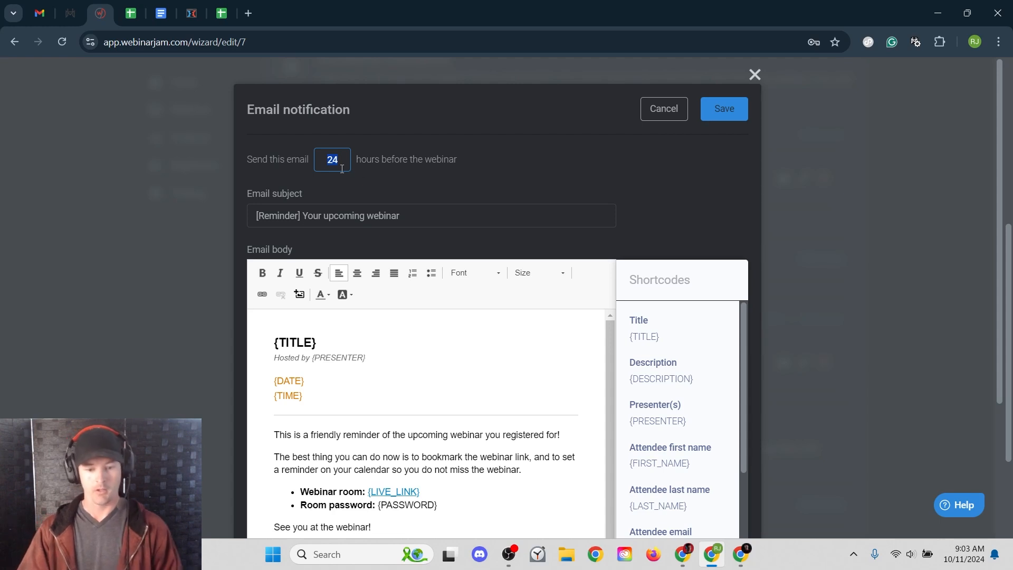
{"action": "left_click_drag", "start_coordinate": [432, 219], "coordinate": [309, 222]}
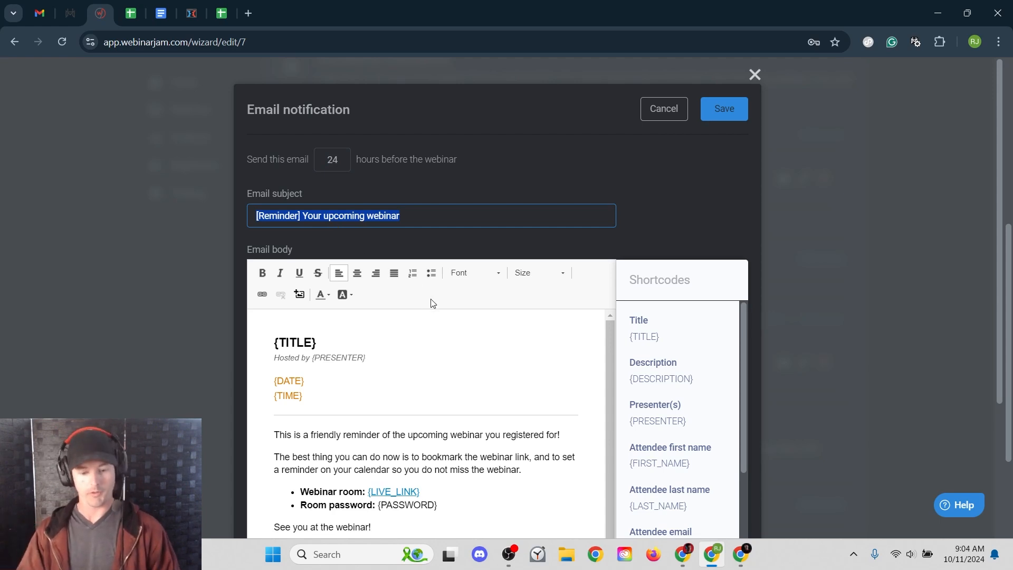
{"action": "scroll", "coordinate": [429, 299], "scroll_direction": "down", "scroll_amount": 2}
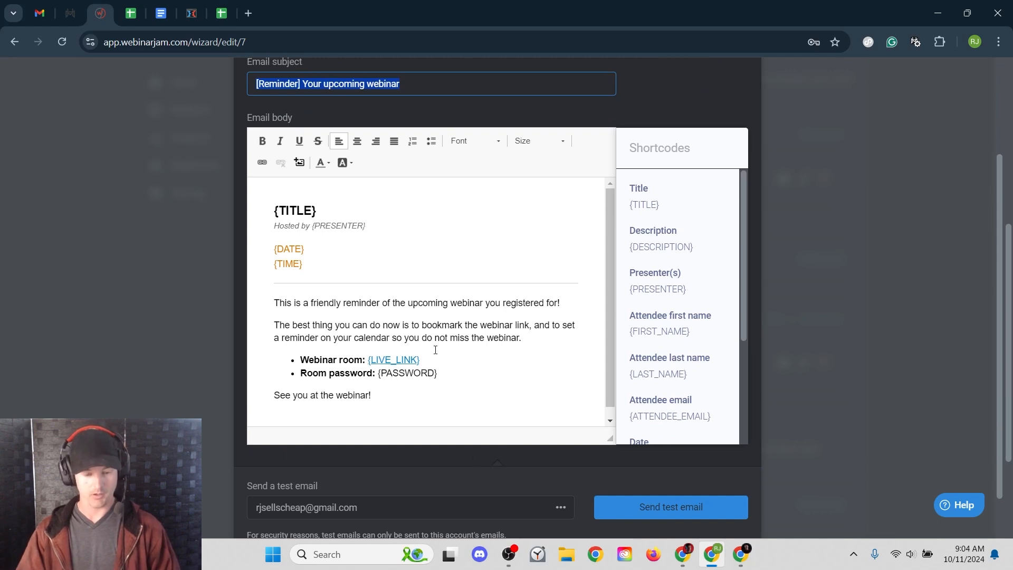
{"action": "left_click_drag", "start_coordinate": [449, 372], "coordinate": [279, 379]}
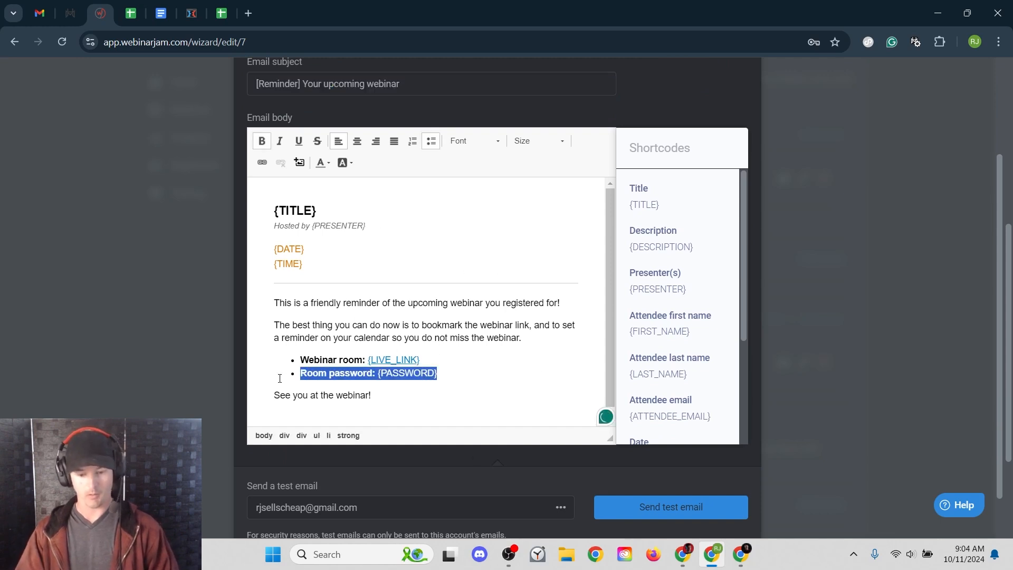
{"action": "key", "text": "BackSpace"}
{"action": "key", "text": "BackSpace"}
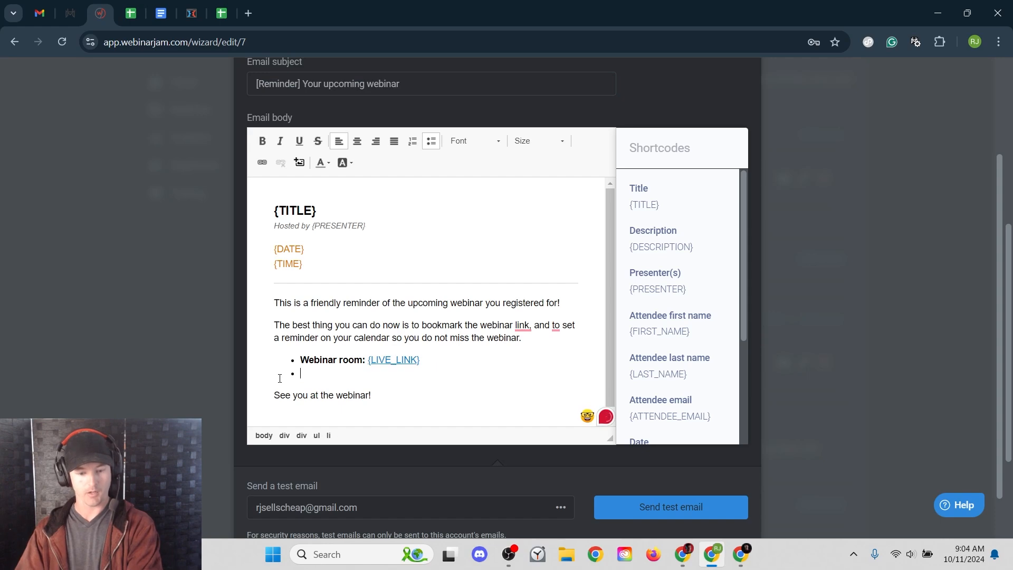
{"action": "scroll", "coordinate": [506, 359], "scroll_direction": "up", "scroll_amount": 2}
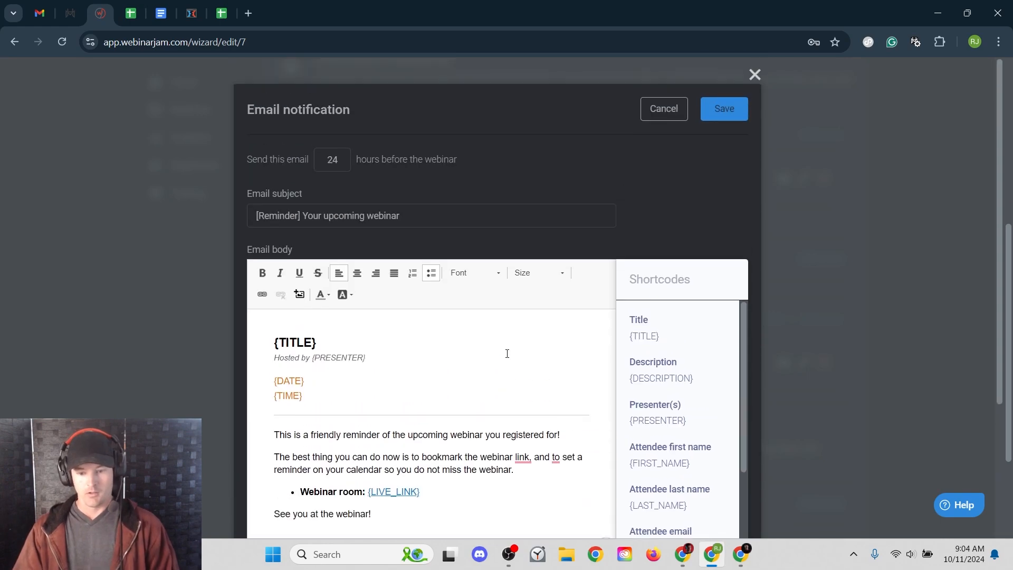
{"action": "left_click", "coordinate": [663, 110]}
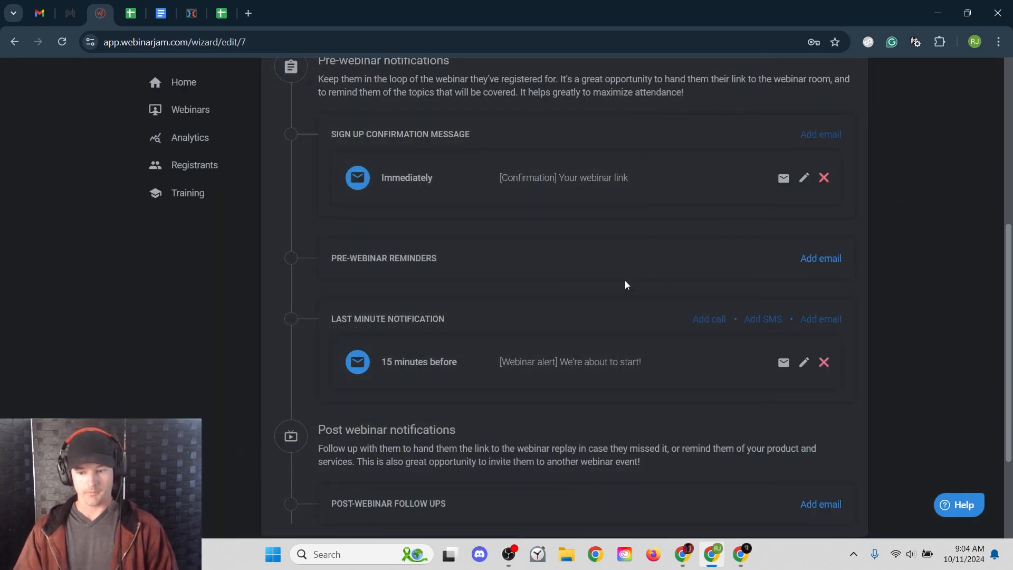
- Highlight the pre-webinar reminders and last minute sections, then open the '15 minutes before' alert email
{"action": "left_click_drag", "start_coordinate": [332, 263], "coordinate": [433, 259]}
{"action": "left_click", "coordinate": [454, 256]}
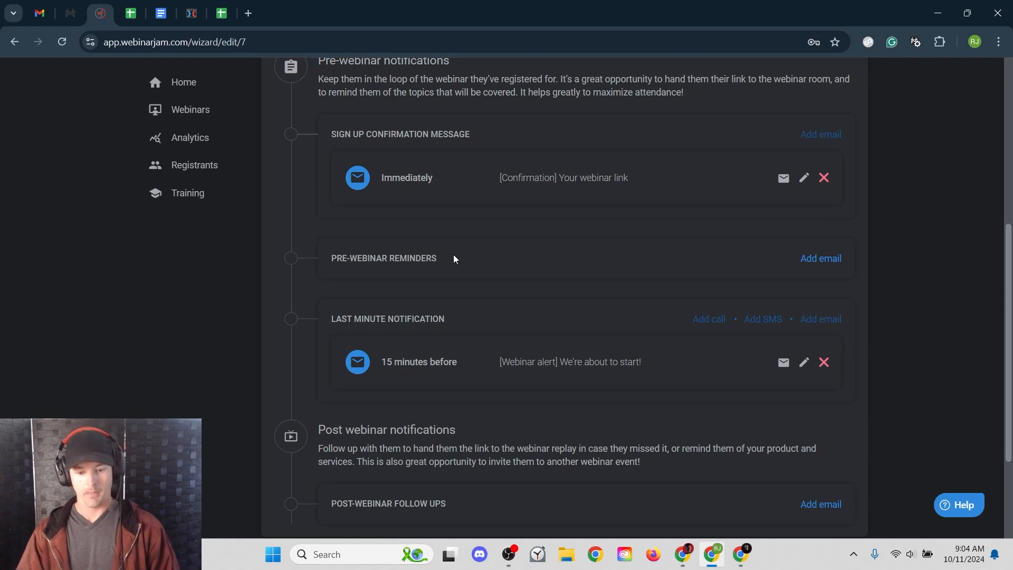
{"action": "left_click_drag", "start_coordinate": [370, 319], "coordinate": [450, 355]}
{"action": "left_click", "coordinate": [451, 359]}
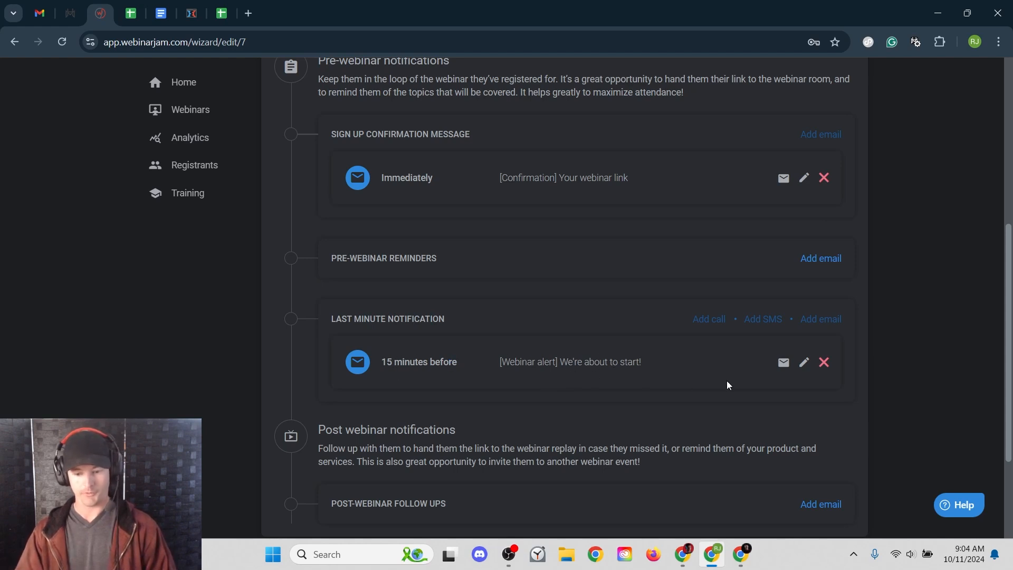
{"action": "left_click", "coordinate": [800, 363]}
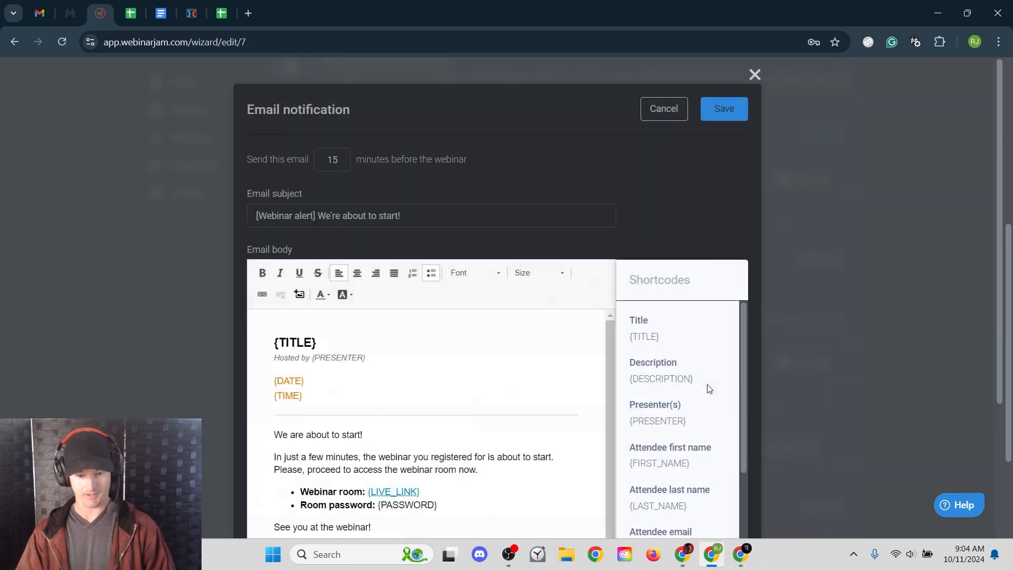
- Delete the Room password line from the 15-minutes-before alert email and save it
{"action": "scroll", "coordinate": [435, 314], "scroll_direction": "down", "scroll_amount": 2}
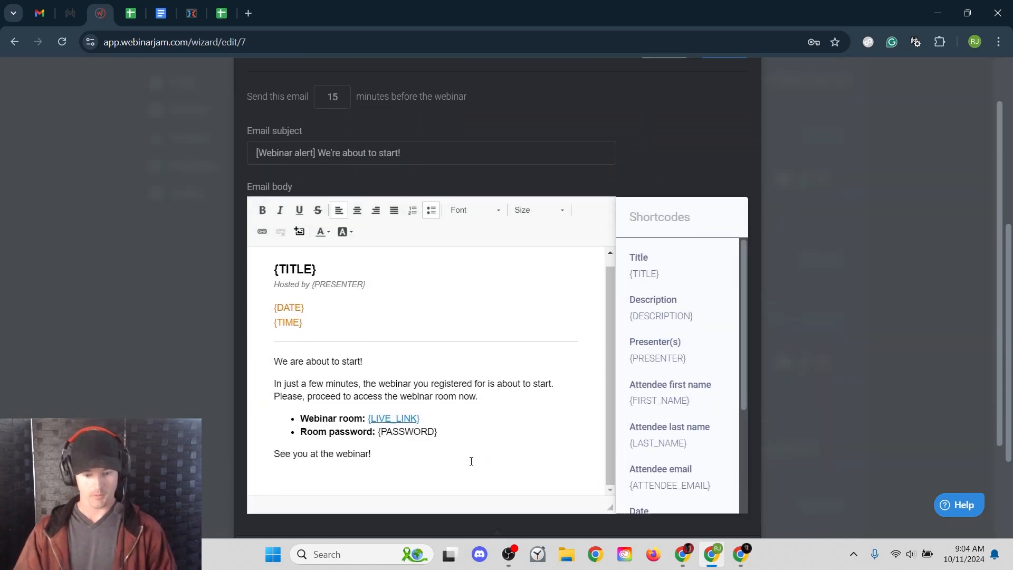
{"action": "left_click_drag", "start_coordinate": [449, 428], "coordinate": [254, 428]}
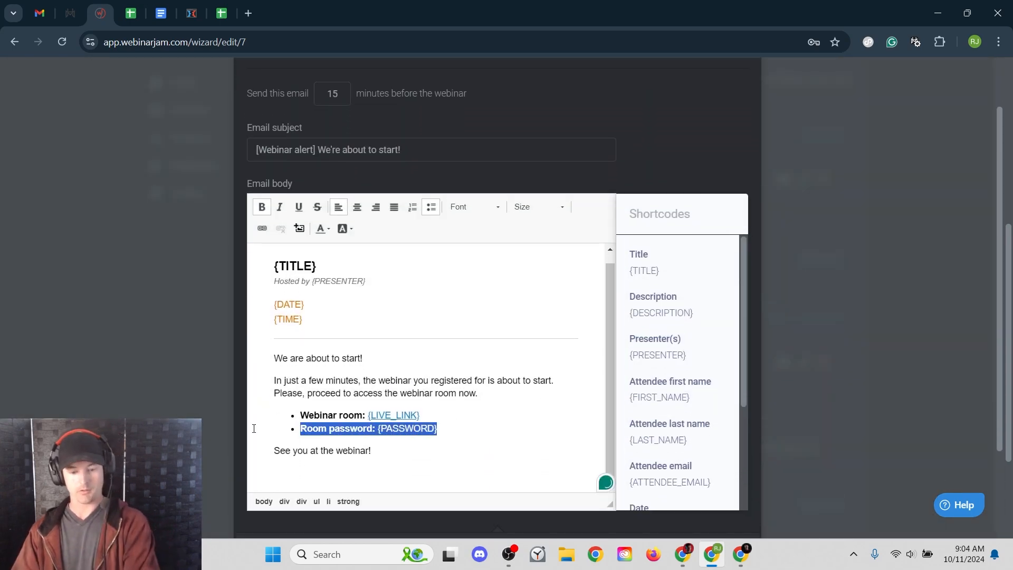
{"action": "key", "text": "BackSpace"}
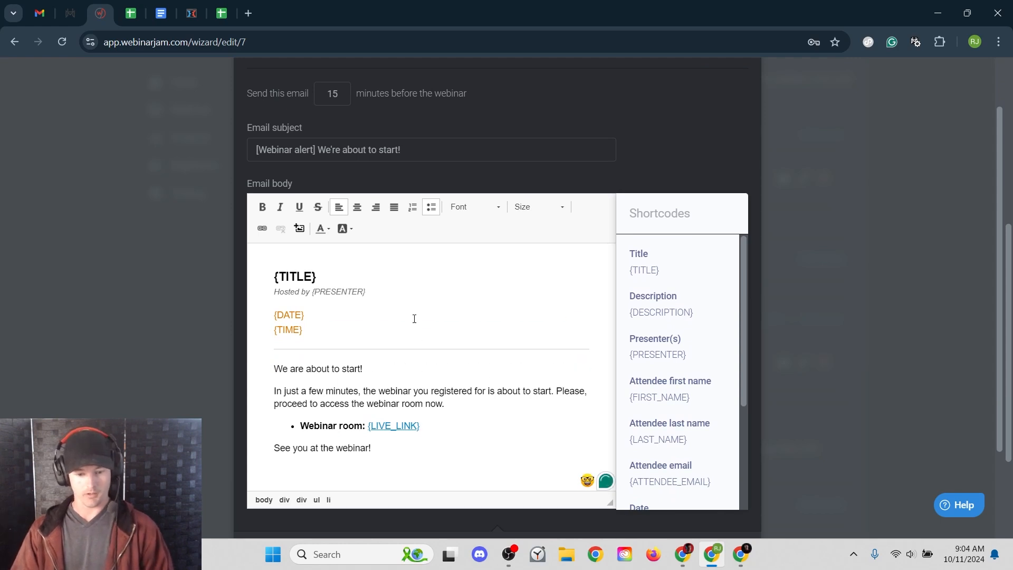
{"action": "left_click", "coordinate": [455, 403]}
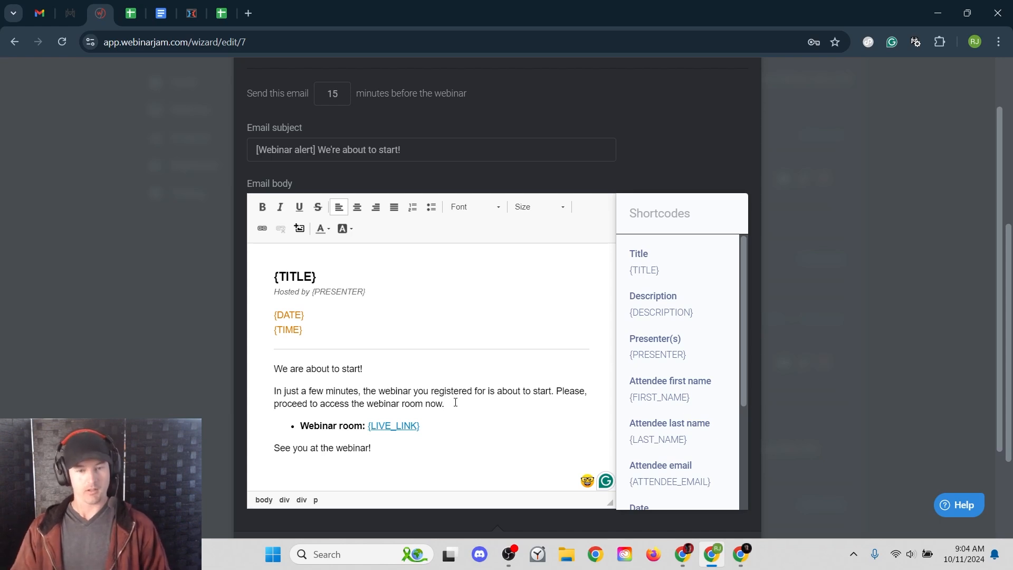
{"action": "scroll", "coordinate": [700, 141], "scroll_direction": "up", "scroll_amount": 2}
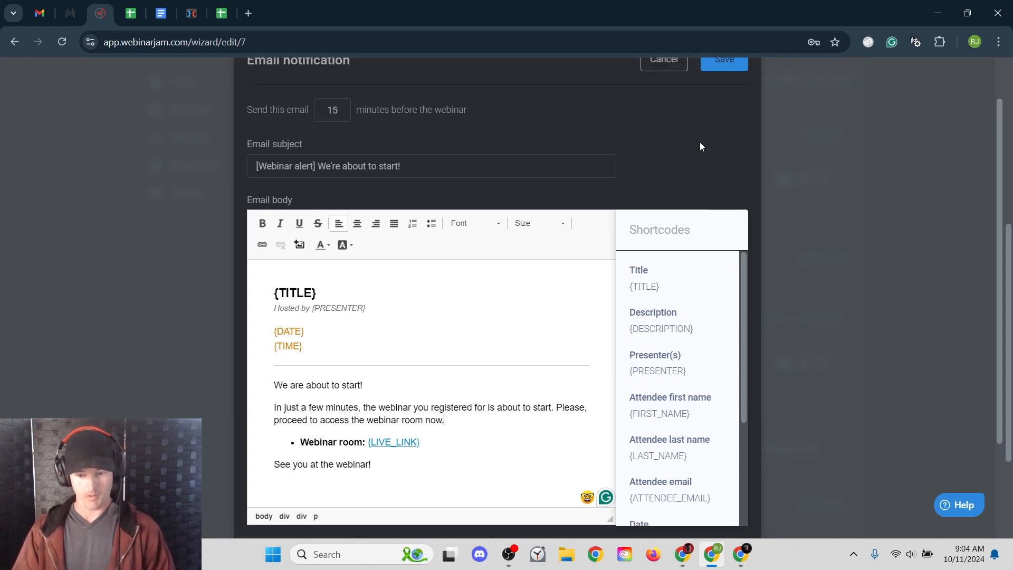
{"action": "left_click", "coordinate": [728, 122]}
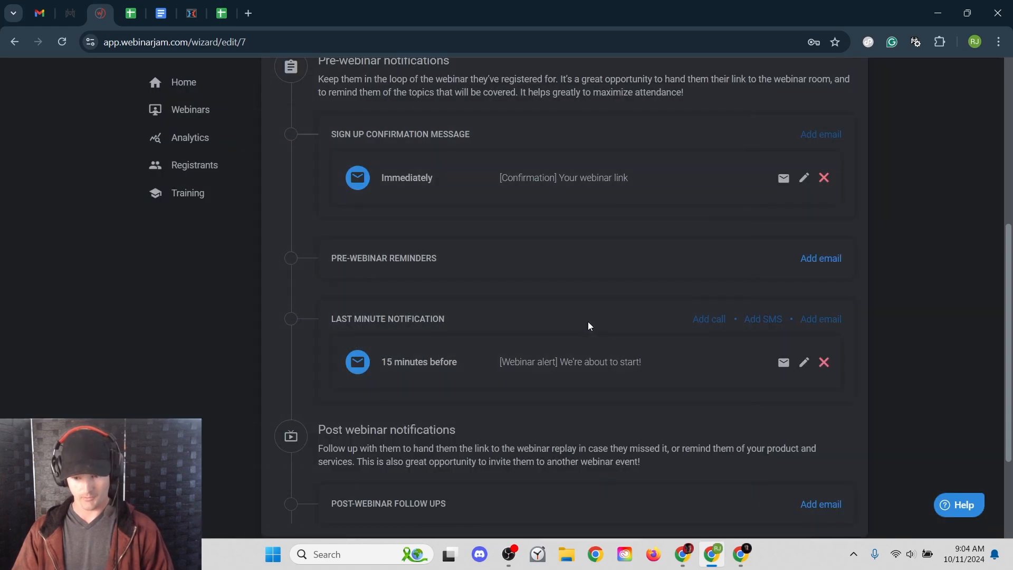
{"action": "scroll", "coordinate": [577, 320], "scroll_direction": "down", "scroll_amount": 2}
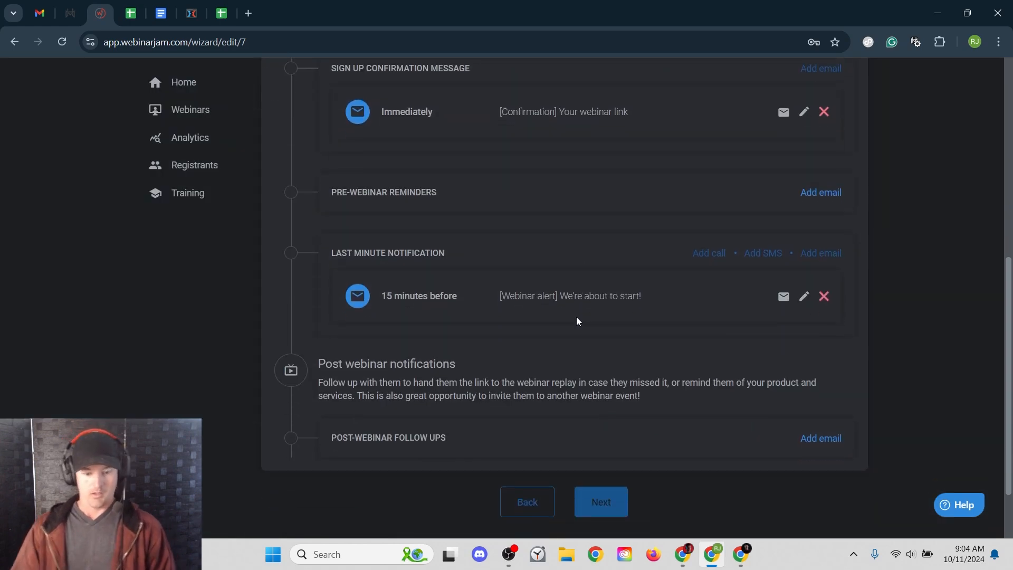
{"action": "left_click_drag", "start_coordinate": [346, 364], "coordinate": [457, 365]}
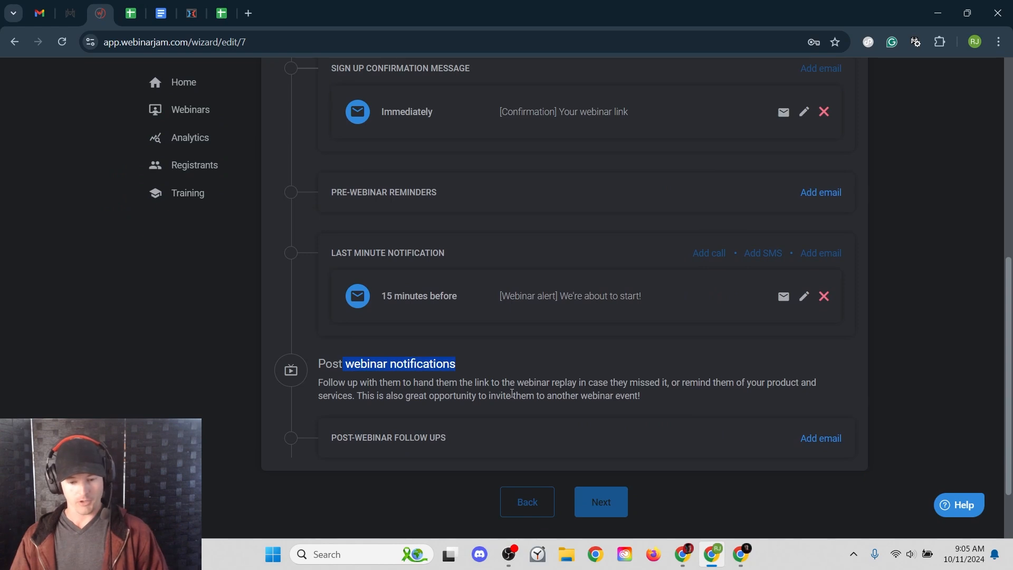
{"action": "left_click", "coordinate": [388, 442]}
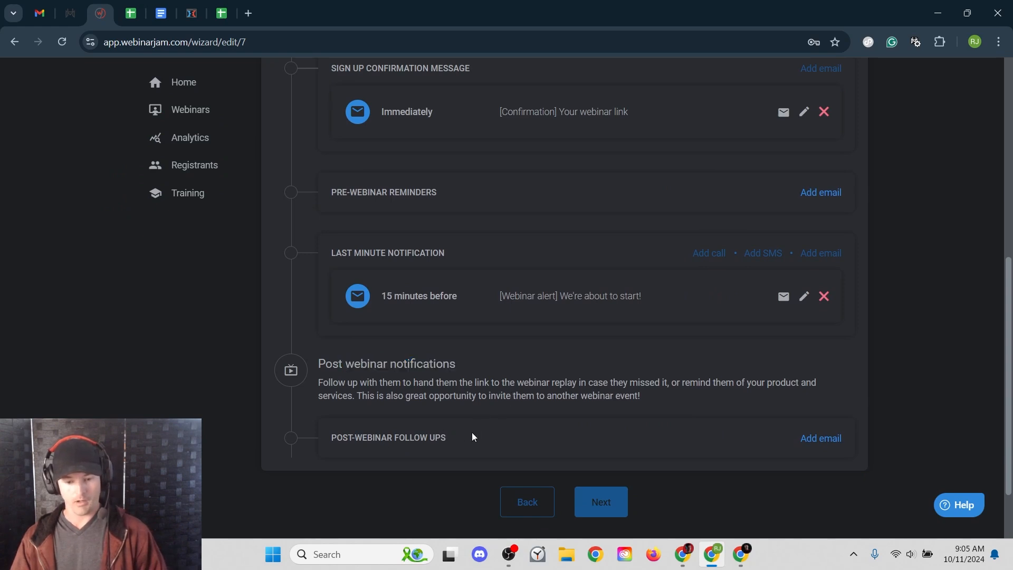
{"action": "left_click", "coordinate": [800, 438]}
- Send the 24-hours-after follow-up only to those who did not attend
{"action": "scroll", "coordinate": [565, 349], "scroll_direction": "down", "scroll_amount": 2}
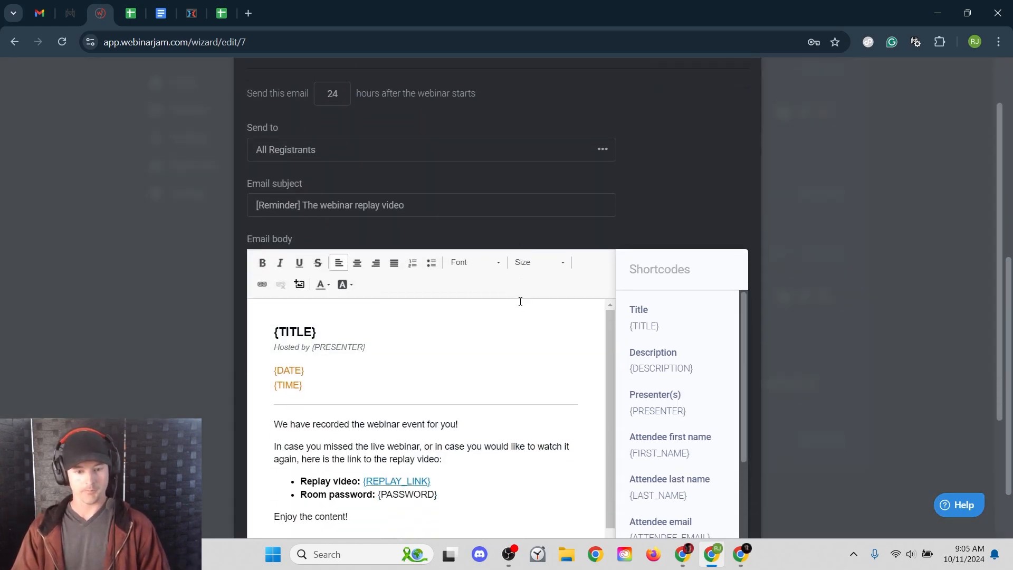
{"action": "scroll", "coordinate": [522, 303], "scroll_direction": "up", "scroll_amount": 2}
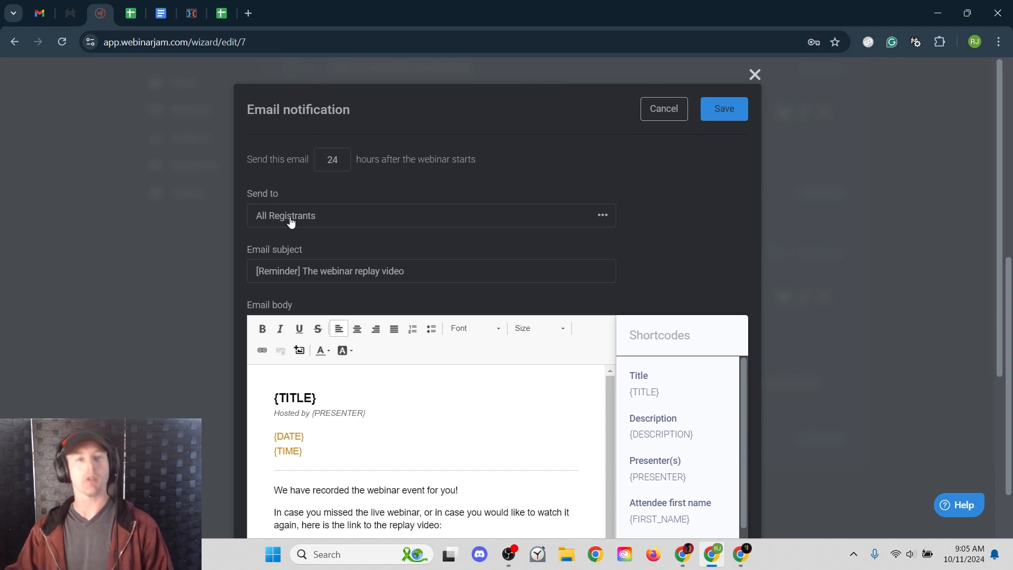
{"action": "left_click", "coordinate": [290, 222]}
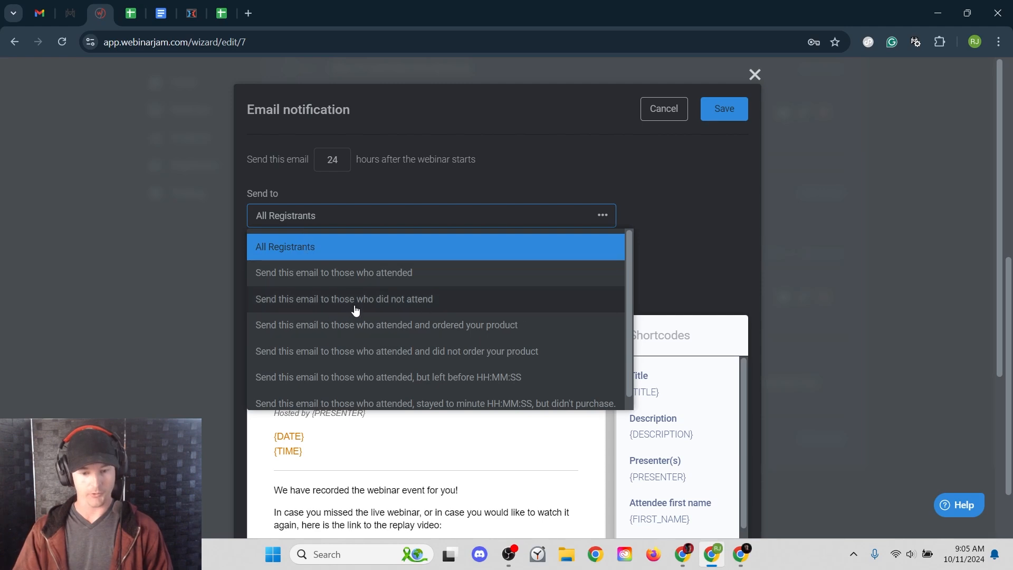
{"action": "left_click", "coordinate": [382, 307]}
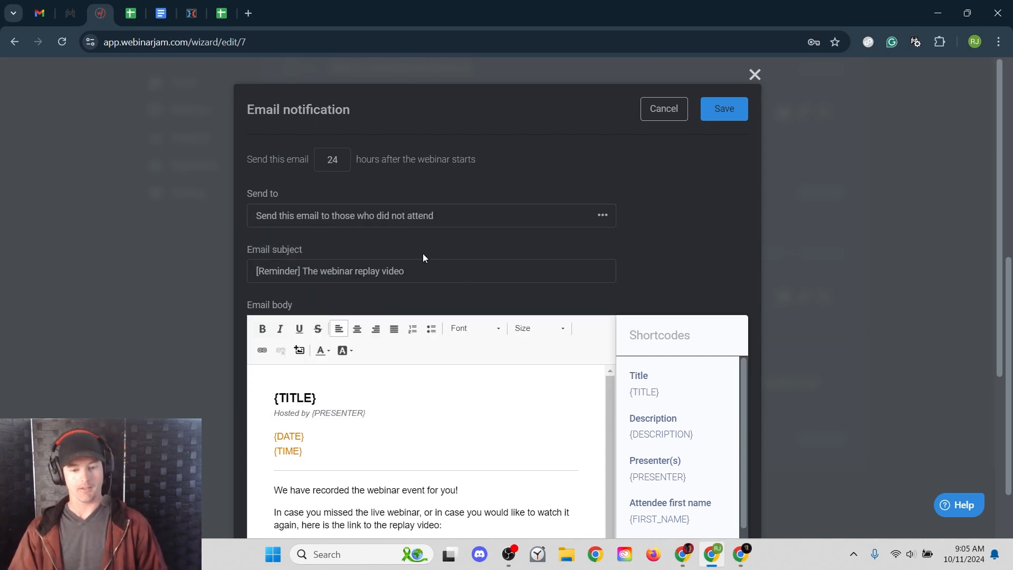
- Remove the room password line from the '[Reminder] The webinar replay video' email and save it
{"action": "scroll", "coordinate": [498, 362], "scroll_direction": "down", "scroll_amount": 3}
{"action": "left_click_drag", "start_coordinate": [456, 427], "coordinate": [267, 424]}
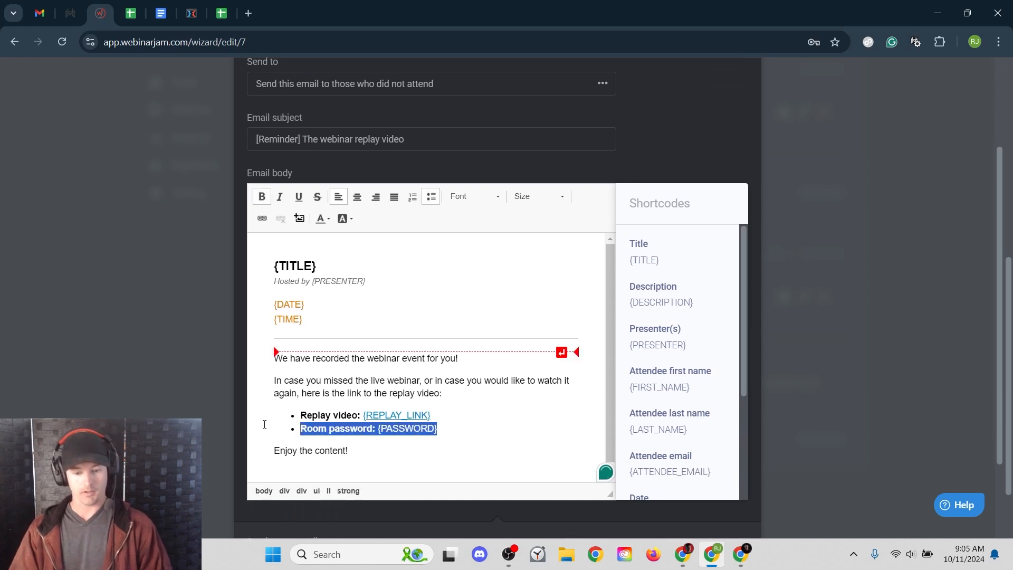
{"action": "key", "text": "BackSpace"}
{"action": "key", "text": "BackSpace"}
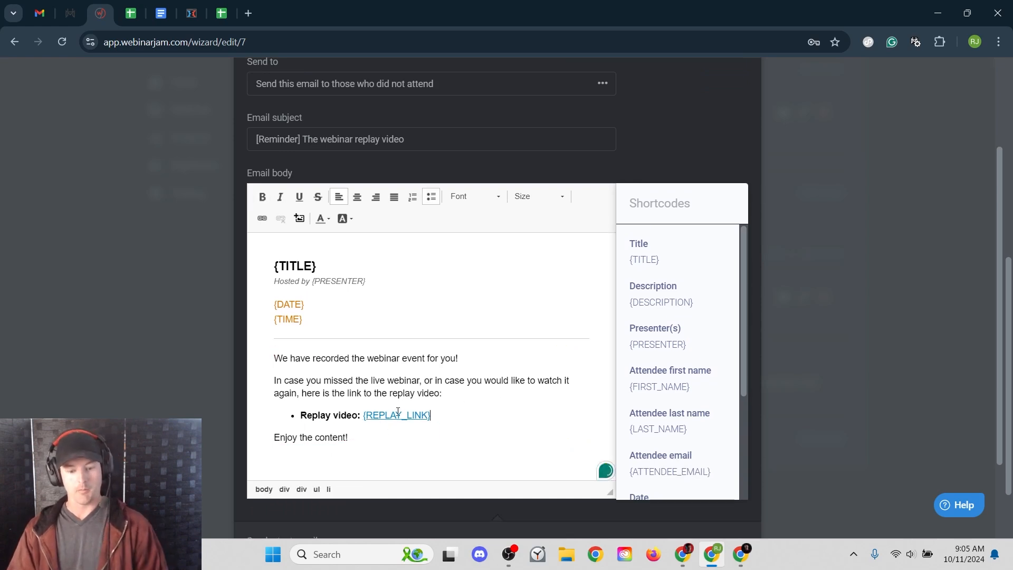
{"action": "left_click_drag", "start_coordinate": [367, 417], "coordinate": [436, 416]}
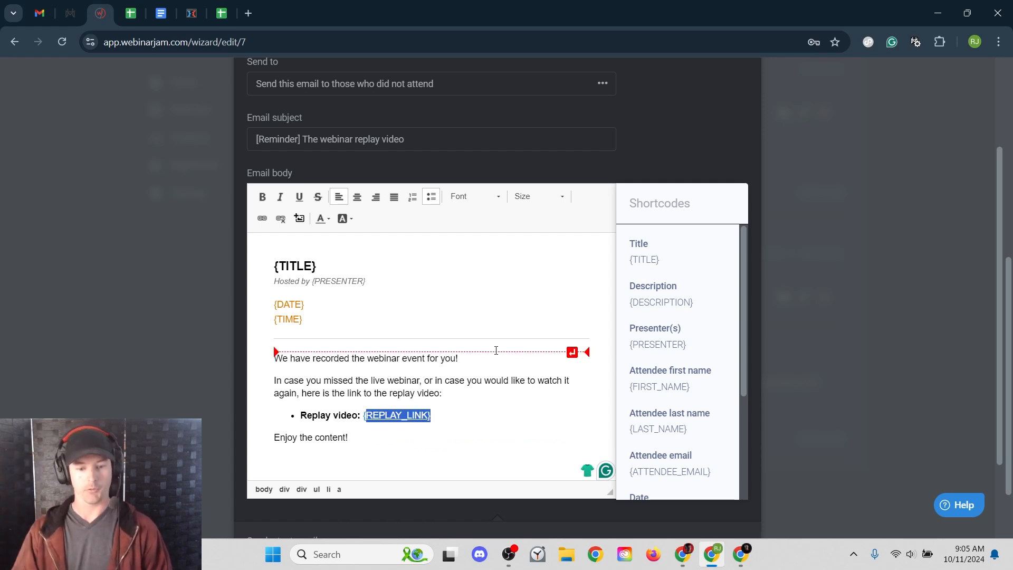
{"action": "scroll", "coordinate": [656, 217], "scroll_direction": "up", "scroll_amount": 3}
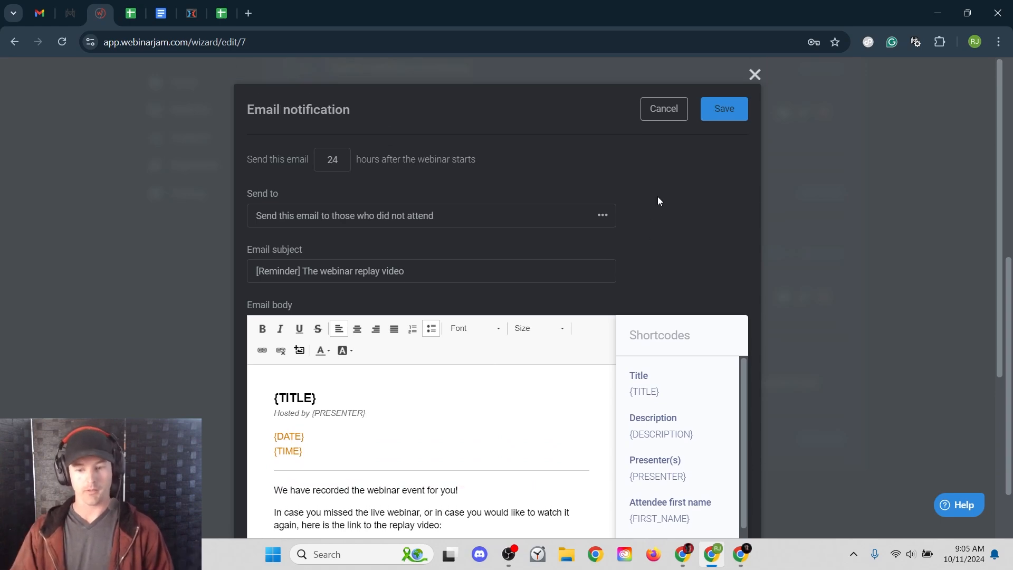
{"action": "left_click", "coordinate": [738, 100]}
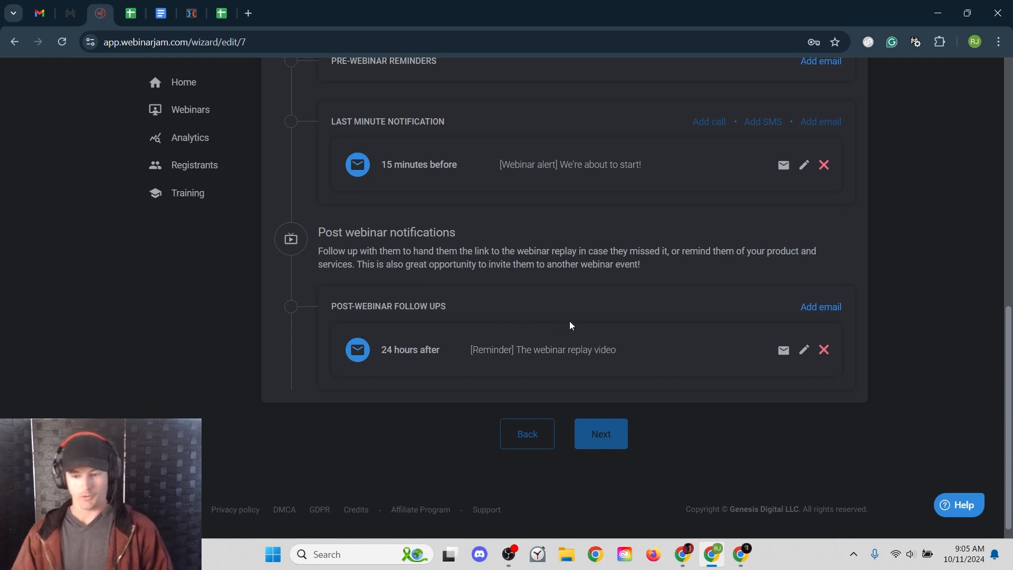
- Save the three reminder notification emails and advance to the Integrations step
{"action": "scroll", "coordinate": [570, 323], "scroll_direction": "up", "scroll_amount": 5}
{"action": "scroll", "coordinate": [572, 339], "scroll_direction": "up", "scroll_amount": 1}
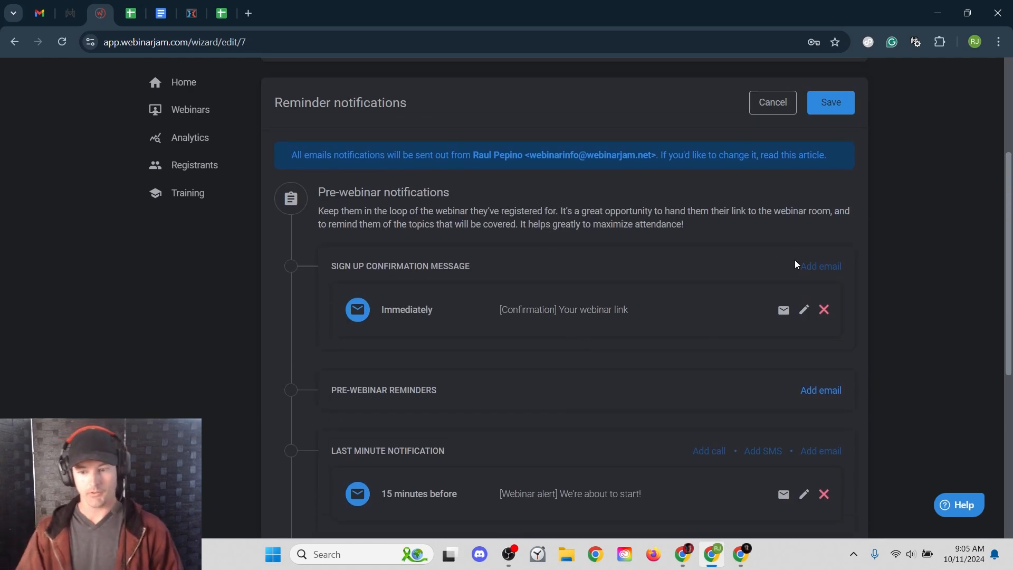
{"action": "left_click", "coordinate": [832, 102]}
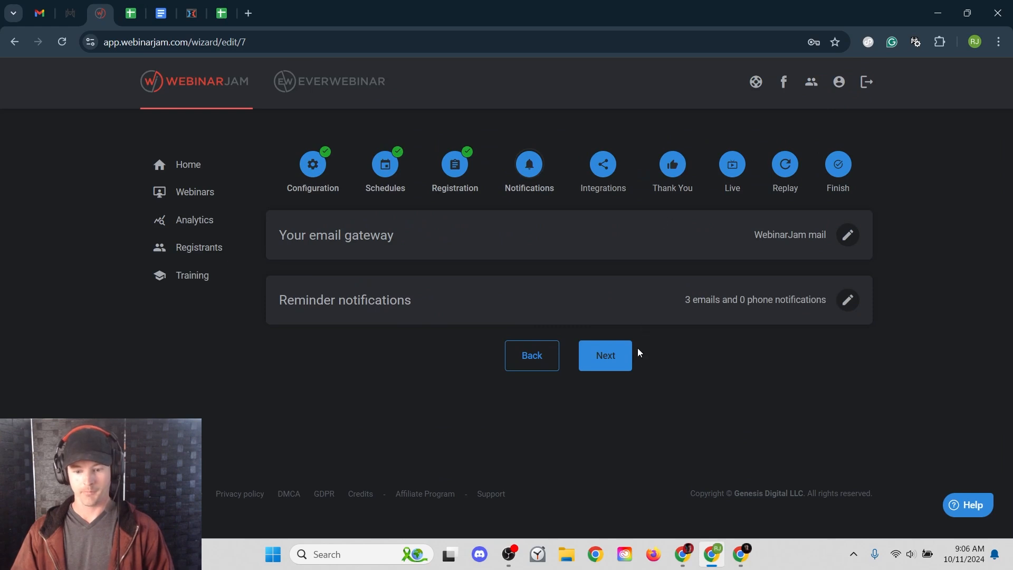
{"action": "left_click", "coordinate": [624, 353]}
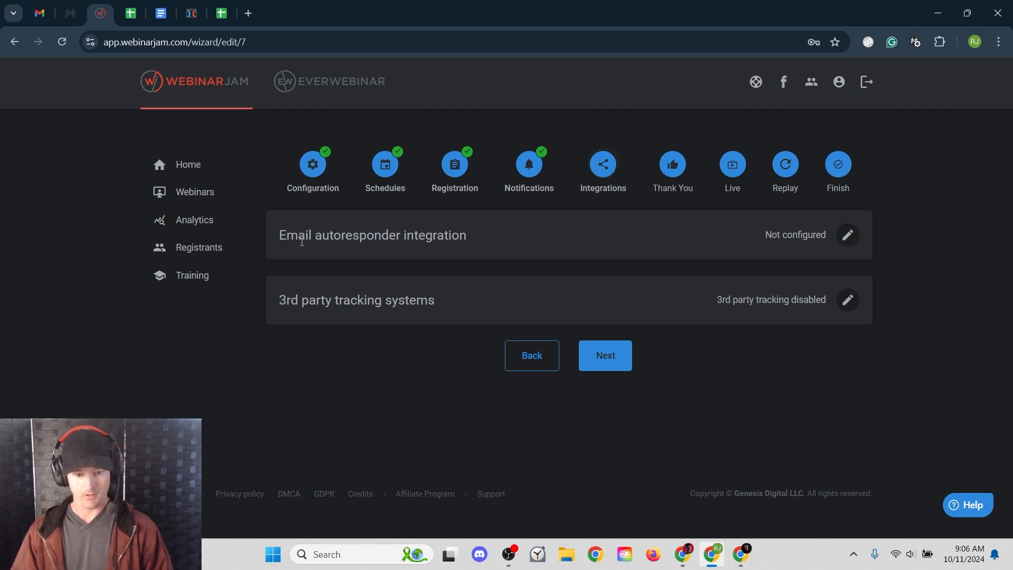
{"action": "left_click_drag", "start_coordinate": [291, 235], "coordinate": [489, 239]}
{"action": "left_click", "coordinate": [490, 236]}
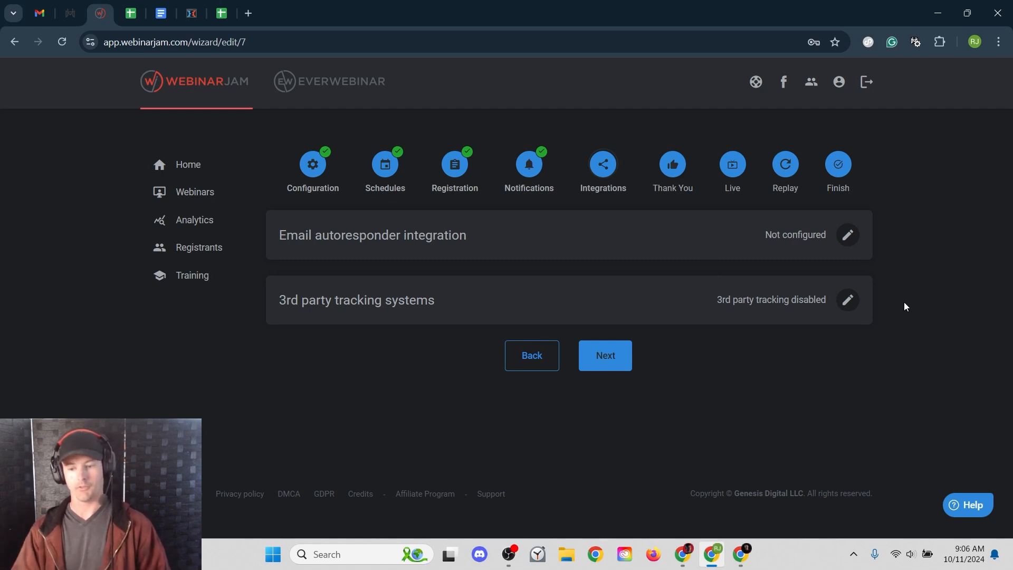
- Browse the email autoresponder provider tiles, then close the picker without choosing any
{"action": "left_click", "coordinate": [848, 235]}
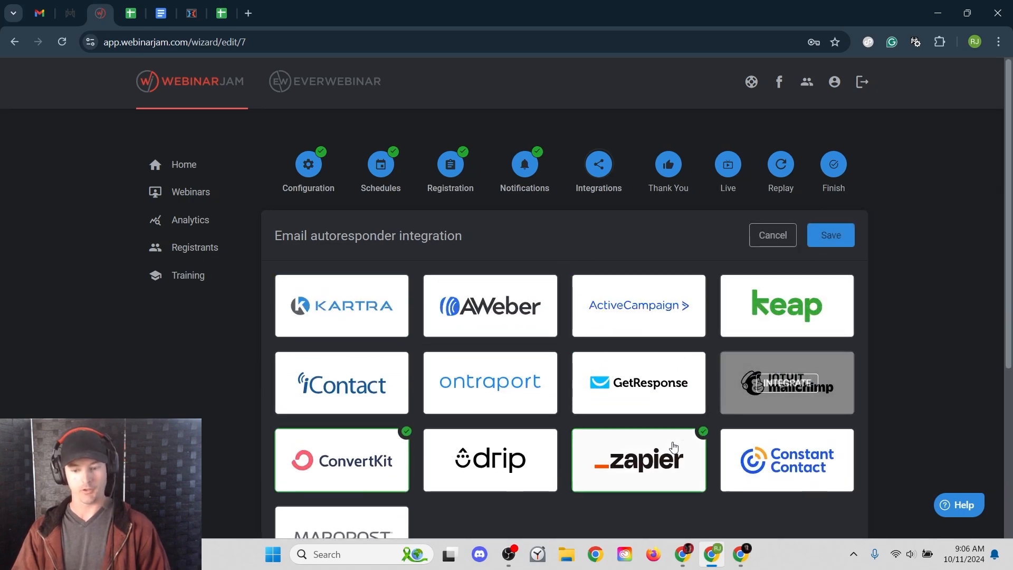
{"action": "mouse_move", "coordinate": [608, 307]}
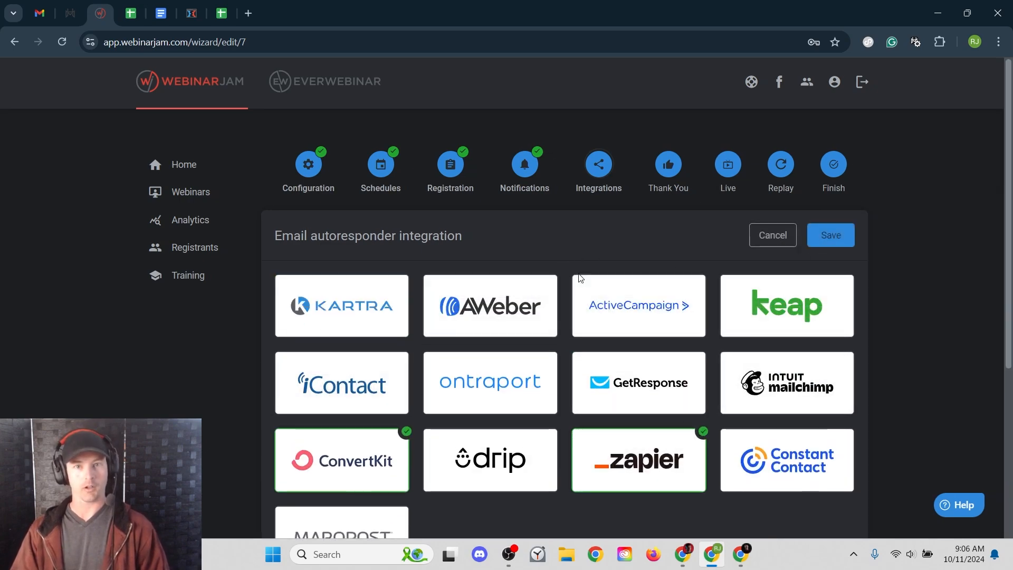
{"action": "mouse_move", "coordinate": [434, 306]}
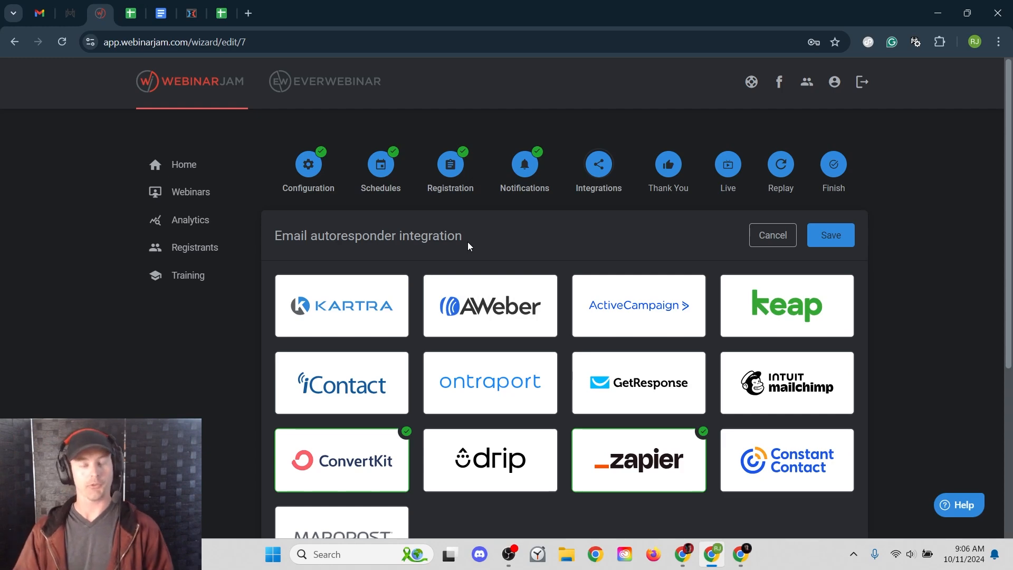
{"action": "scroll", "coordinate": [467, 242], "scroll_direction": "down", "scroll_amount": 3}
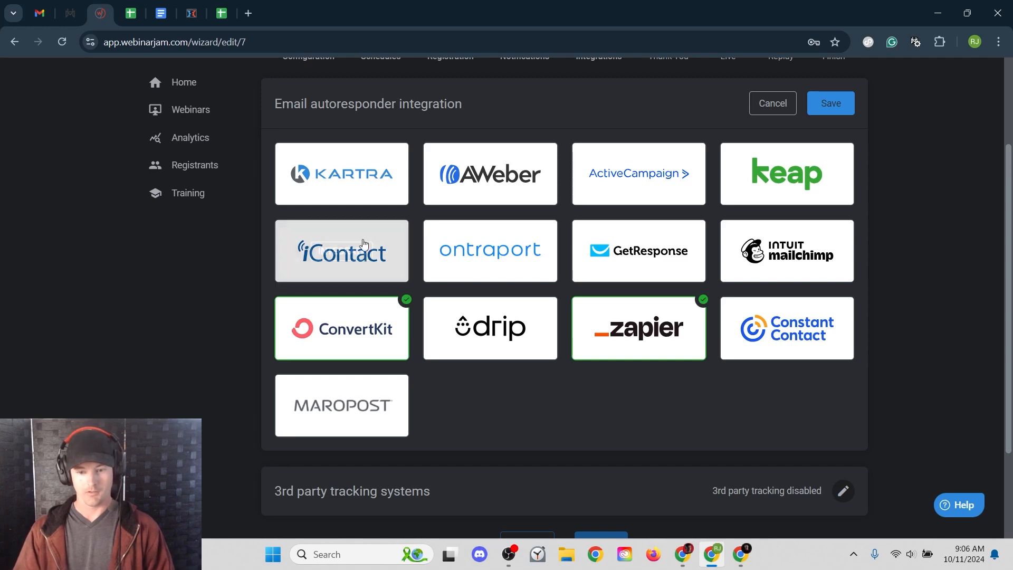
{"action": "scroll", "coordinate": [578, 416], "scroll_direction": "up", "scroll_amount": 1}
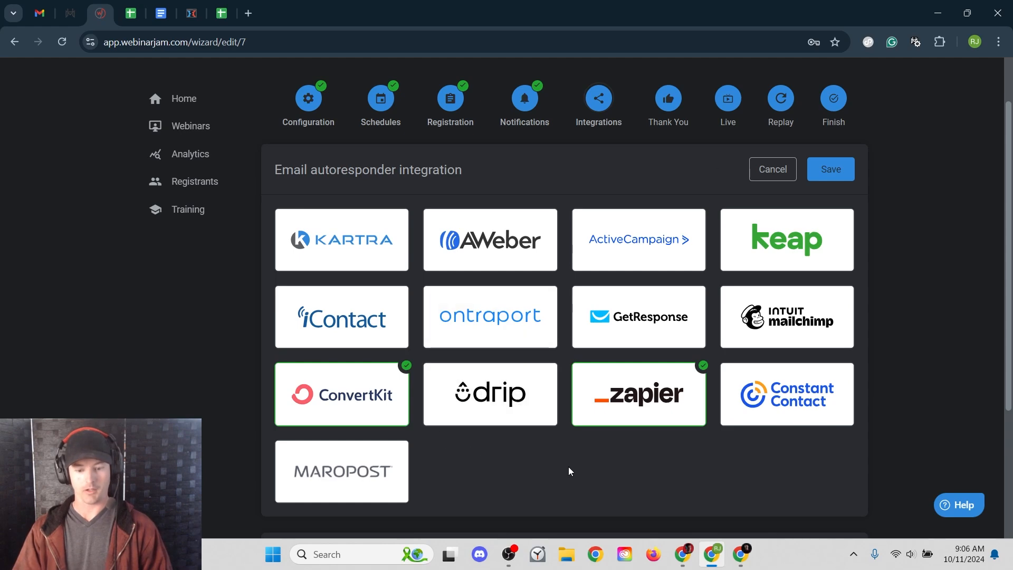
{"action": "left_click", "coordinate": [773, 170]}
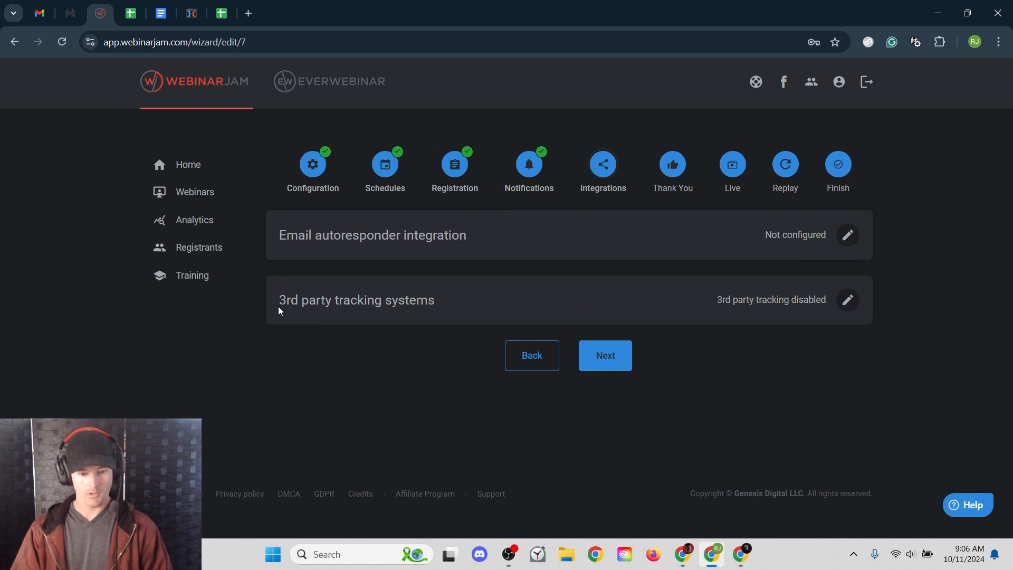
- Try embedding a third-party tracking token and inspect the registration page tracking box
{"action": "left_click", "coordinate": [847, 300]}
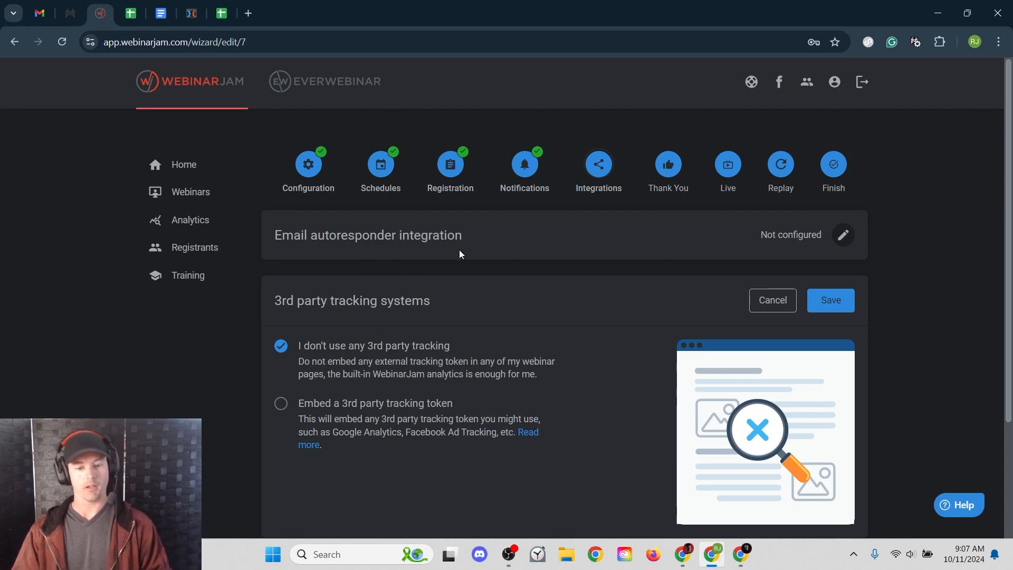
{"action": "scroll", "coordinate": [507, 314], "scroll_direction": "down", "scroll_amount": 1}
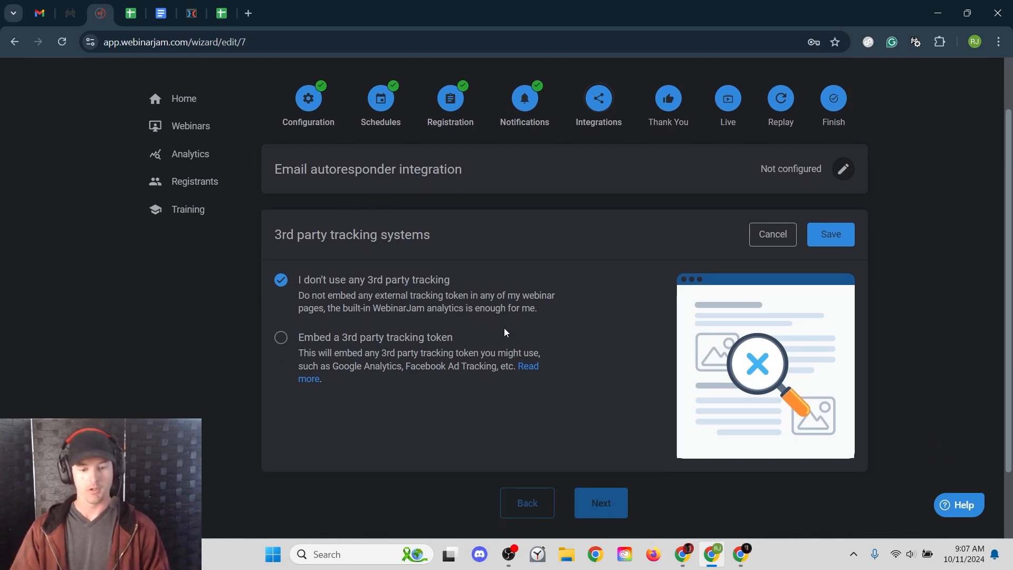
{"action": "left_click", "coordinate": [281, 337]}
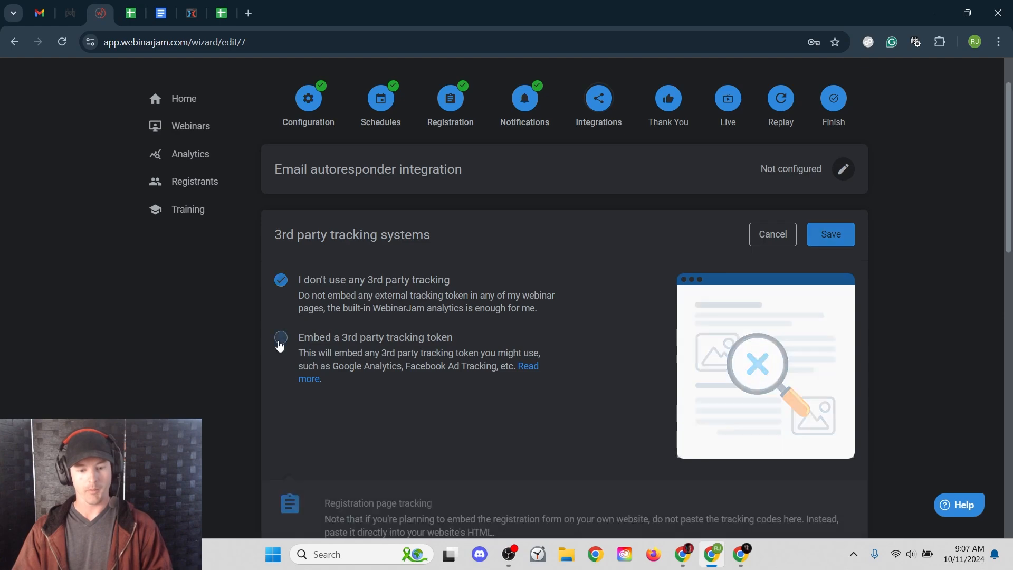
{"action": "scroll", "coordinate": [447, 400], "scroll_direction": "down", "scroll_amount": 2}
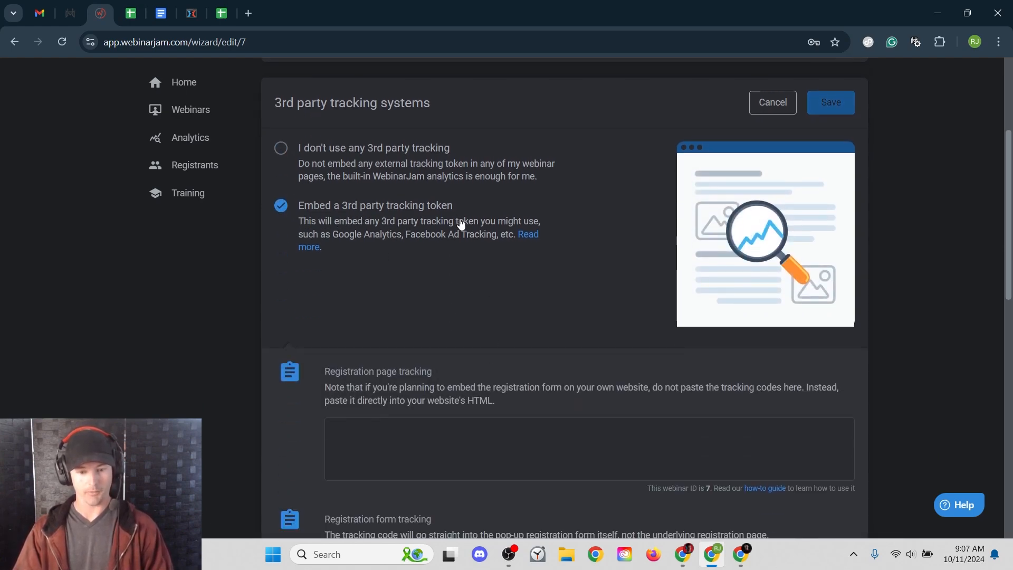
{"action": "scroll", "coordinate": [430, 258], "scroll_direction": "down", "scroll_amount": 1}
{"action": "scroll", "coordinate": [316, 287], "scroll_direction": "down", "scroll_amount": 2}
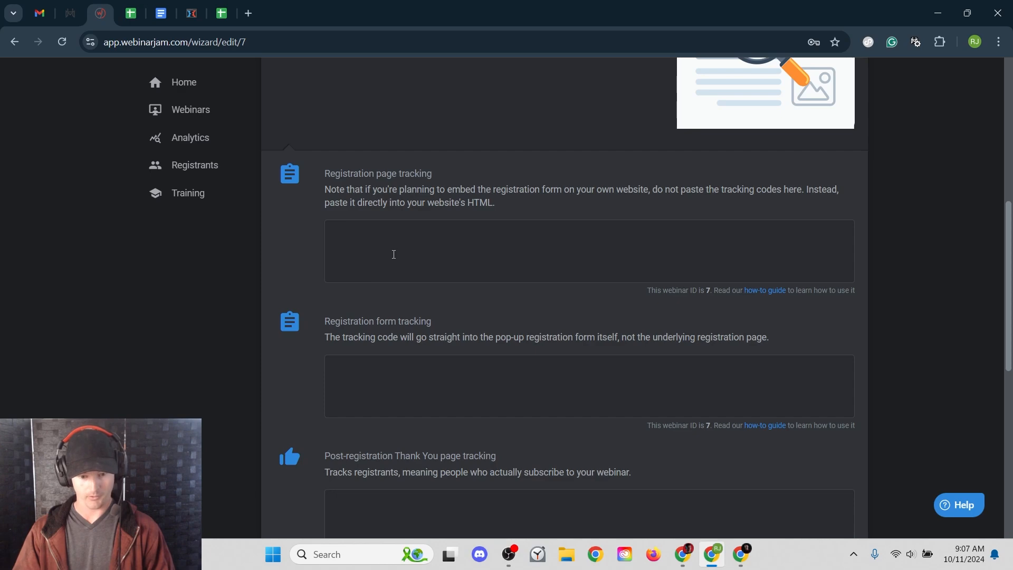
{"action": "left_click_drag", "start_coordinate": [342, 173], "coordinate": [452, 195]}
{"action": "left_click", "coordinate": [452, 198]}
{"action": "left_click", "coordinate": [419, 239]}
{"action": "scroll", "coordinate": [419, 239], "scroll_direction": "down", "scroll_amount": 2}
- Check the Thank You page tracking boxes, then discard tracking changes and advance to the Thank You step
{"action": "left_click", "coordinate": [352, 388]}
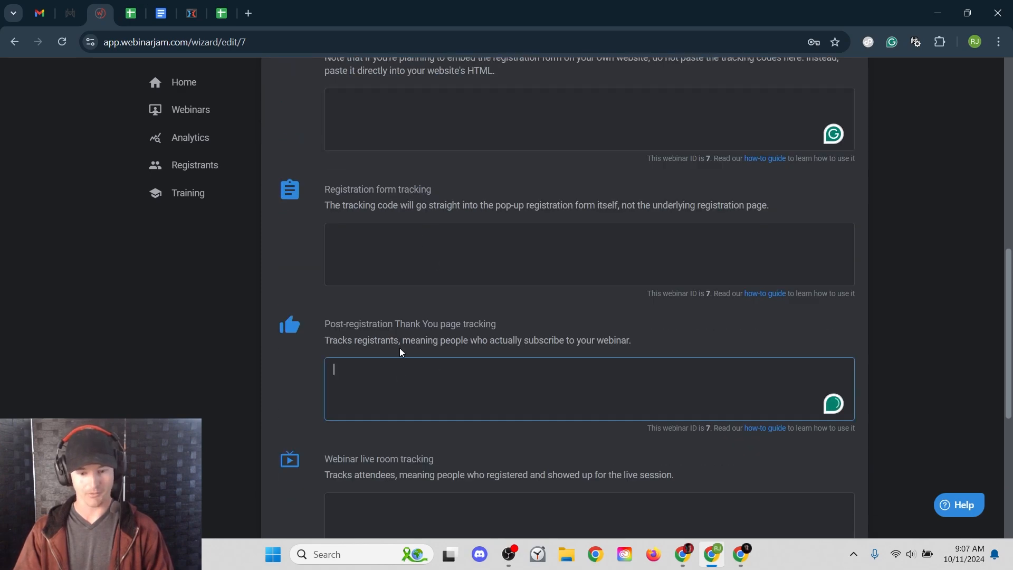
{"action": "scroll", "coordinate": [526, 369], "scroll_direction": "down", "scroll_amount": 2}
{"action": "scroll", "coordinate": [521, 369], "scroll_direction": "up", "scroll_amount": 3}
{"action": "left_click_drag", "start_coordinate": [364, 256], "coordinate": [432, 258]}
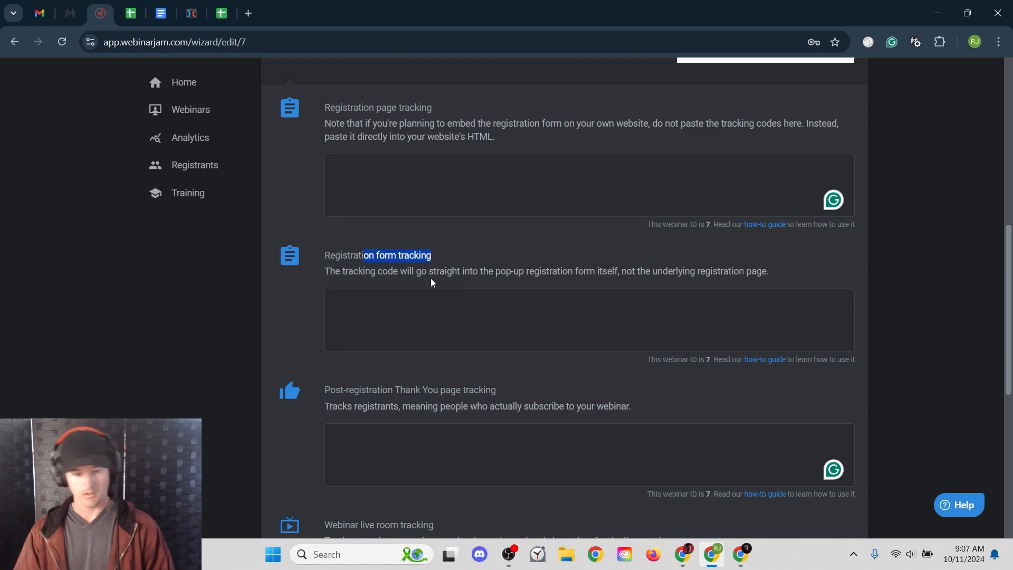
{"action": "left_click", "coordinate": [357, 187]}
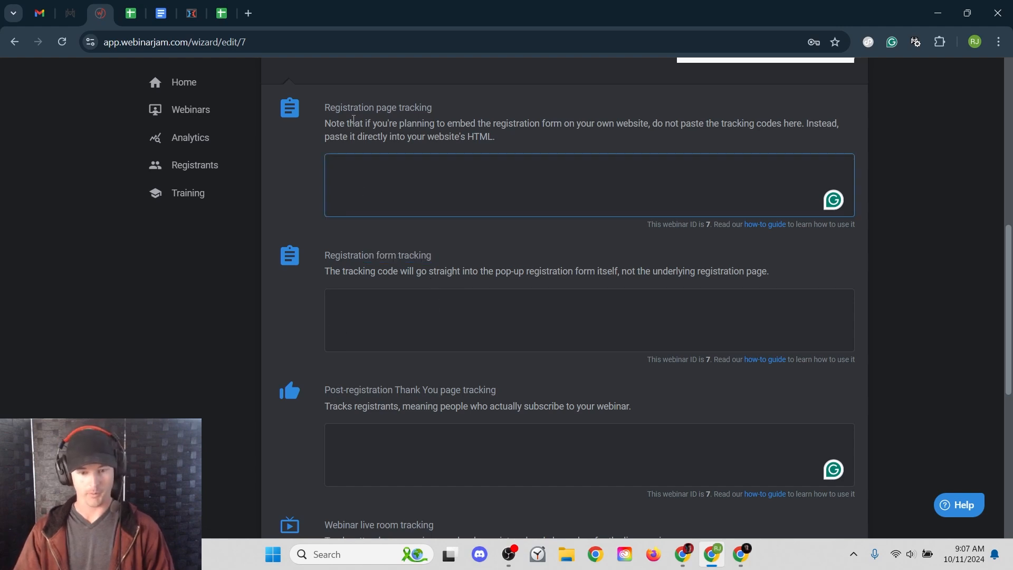
{"action": "left_click_drag", "start_coordinate": [336, 108], "coordinate": [435, 124]}
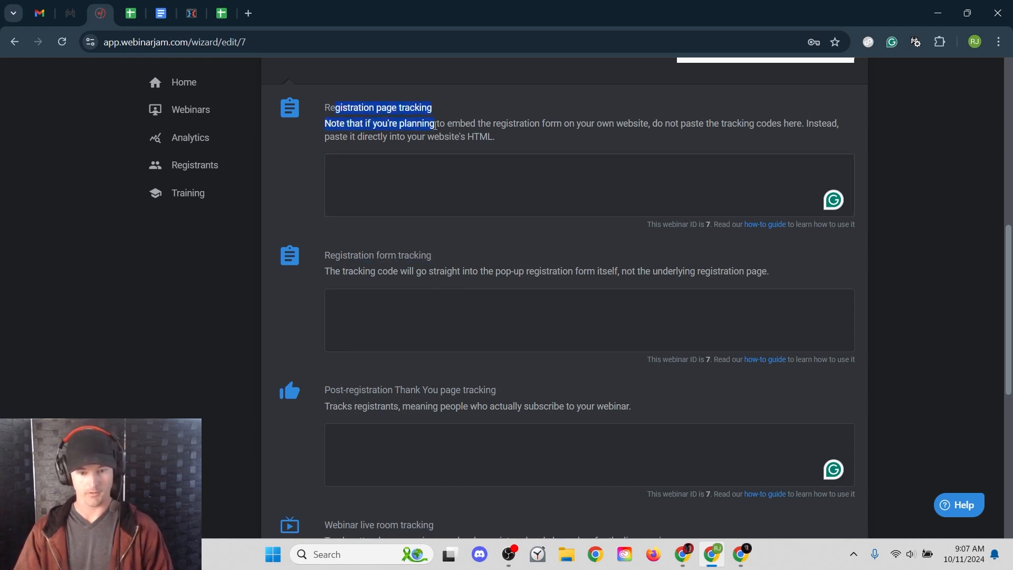
{"action": "left_click", "coordinate": [388, 438]}
{"action": "scroll", "coordinate": [296, 340], "scroll_direction": "down", "scroll_amount": 7}
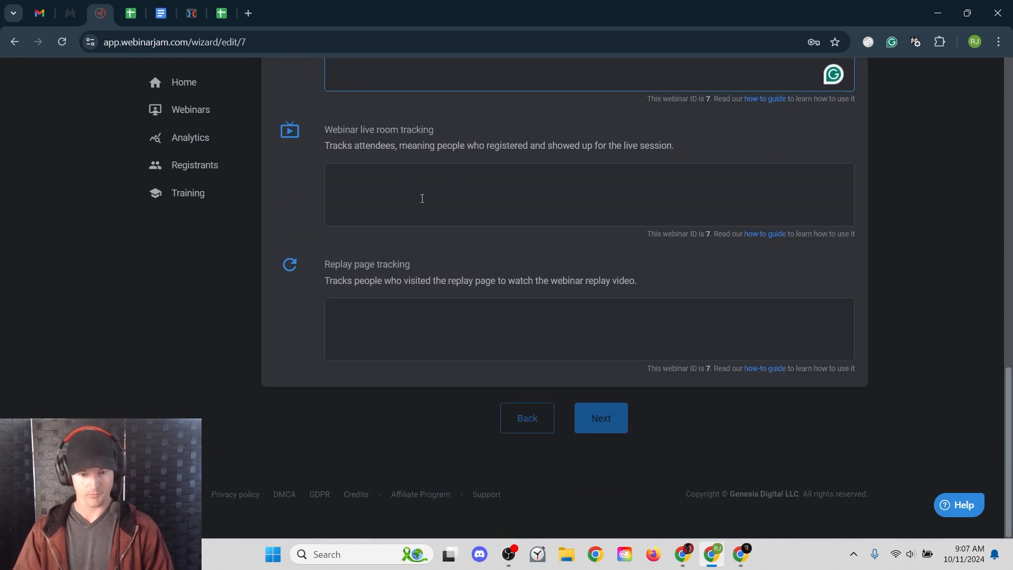
{"action": "left_click_drag", "start_coordinate": [335, 264], "coordinate": [428, 286]}
{"action": "left_click", "coordinate": [395, 167]}
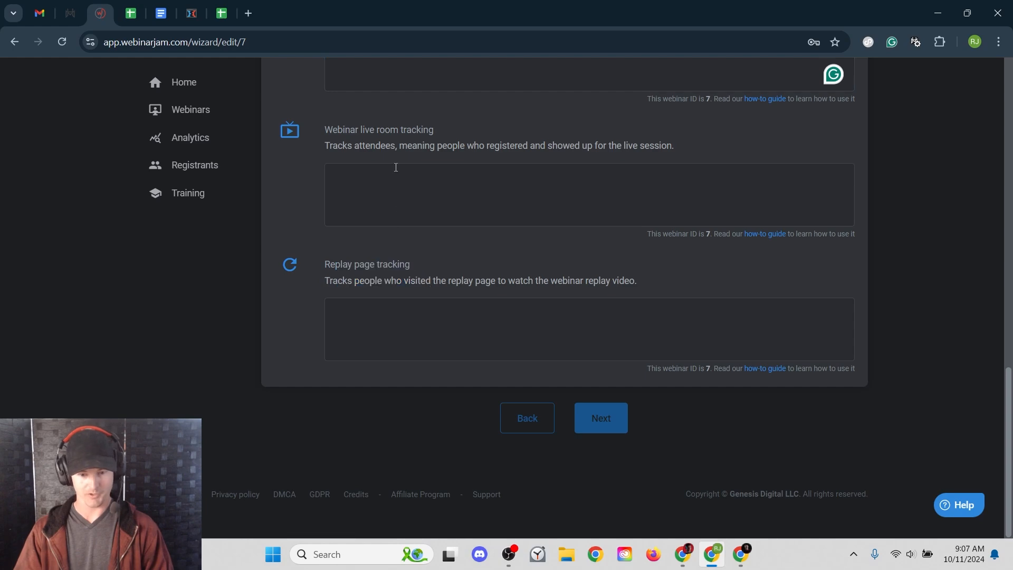
{"action": "scroll", "coordinate": [494, 278], "scroll_direction": "up", "scroll_amount": 10}
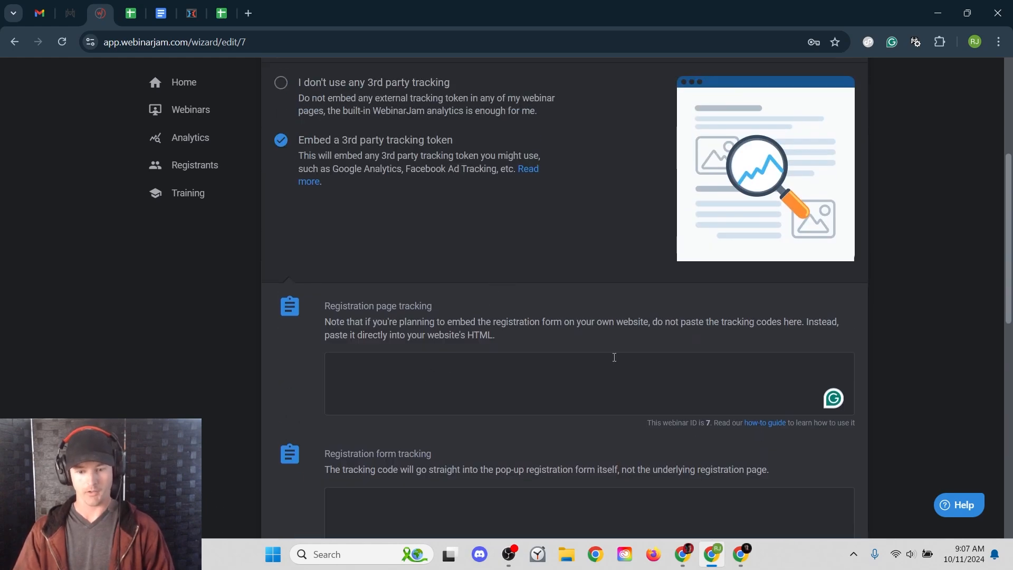
{"action": "scroll", "coordinate": [615, 357], "scroll_direction": "up", "scroll_amount": 4}
{"action": "left_click", "coordinate": [771, 233]}
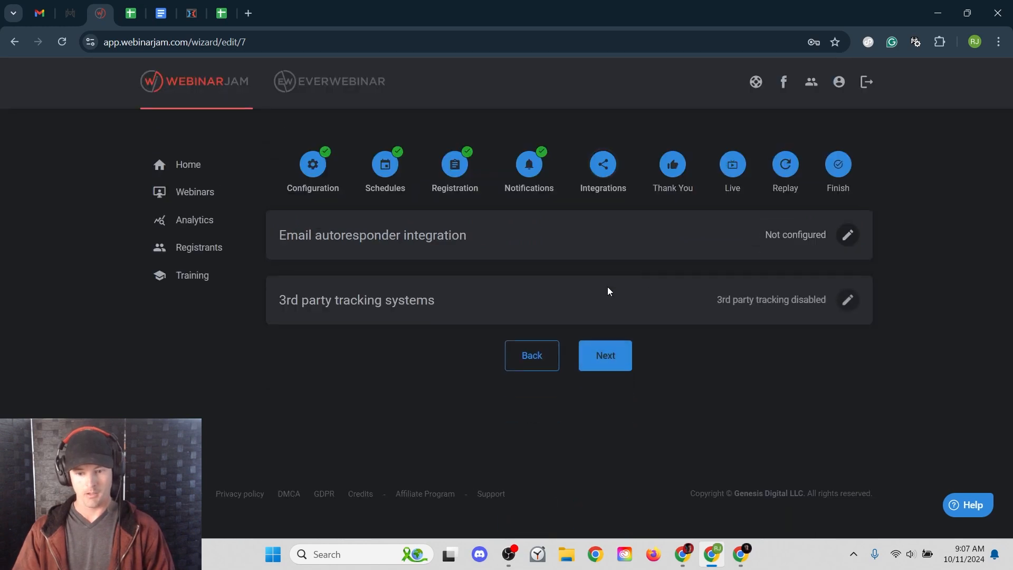
{"action": "left_click", "coordinate": [610, 362]}
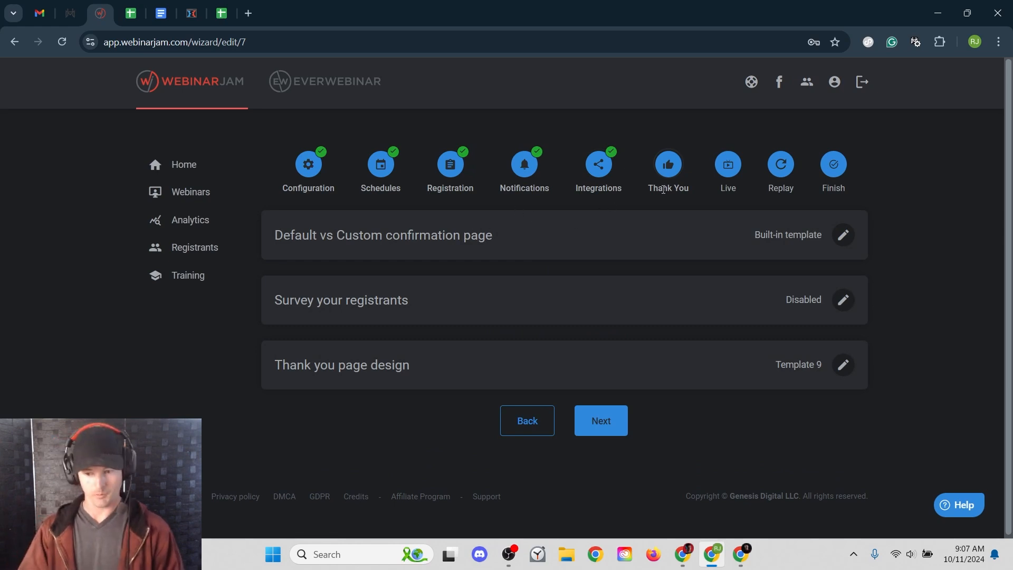
- Change the Default vs Custom confirmation page setting to 'Your own custom page'
{"action": "left_click", "coordinate": [843, 236]}
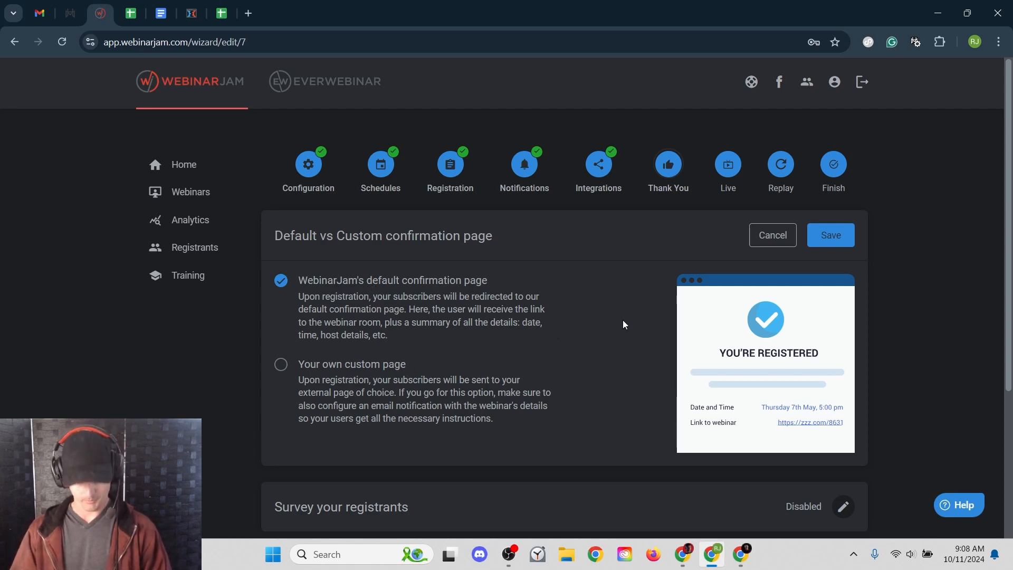
{"action": "scroll", "coordinate": [693, 315], "scroll_direction": "down", "scroll_amount": 1}
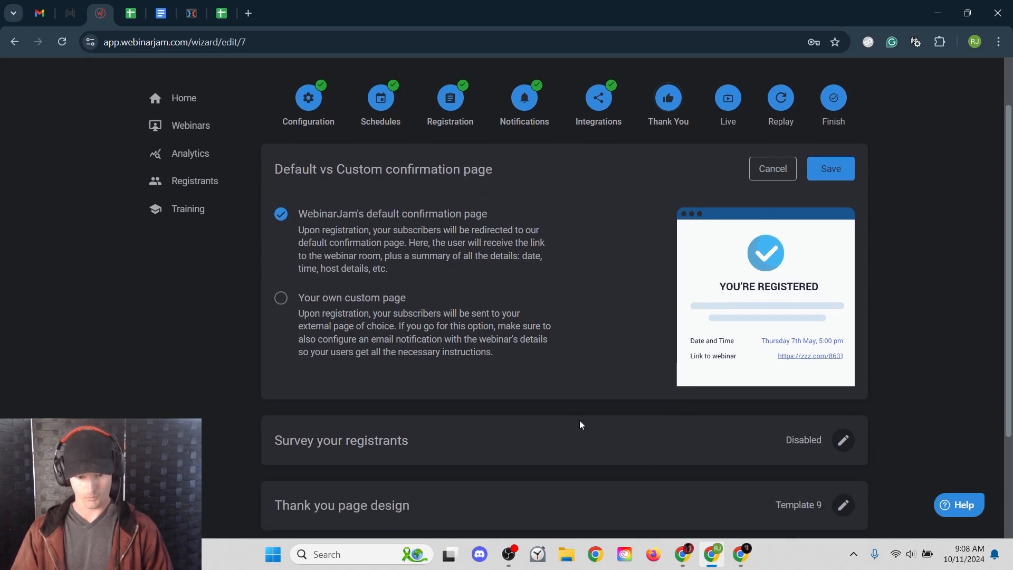
{"action": "scroll", "coordinate": [596, 401], "scroll_direction": "down", "scroll_amount": 2}
{"action": "scroll", "coordinate": [812, 379], "scroll_direction": "up", "scroll_amount": 3}
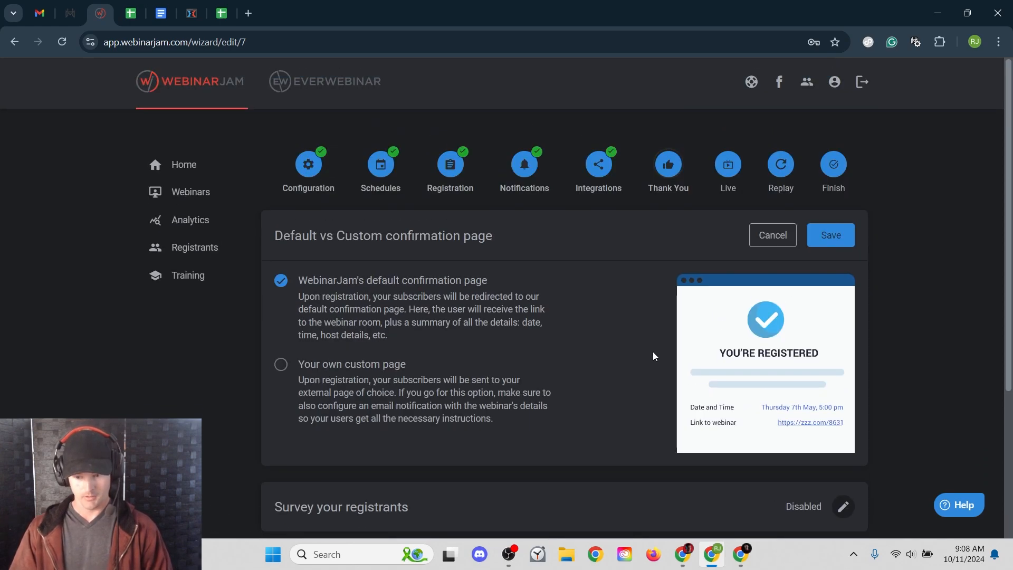
{"action": "left_click", "coordinate": [337, 371]}
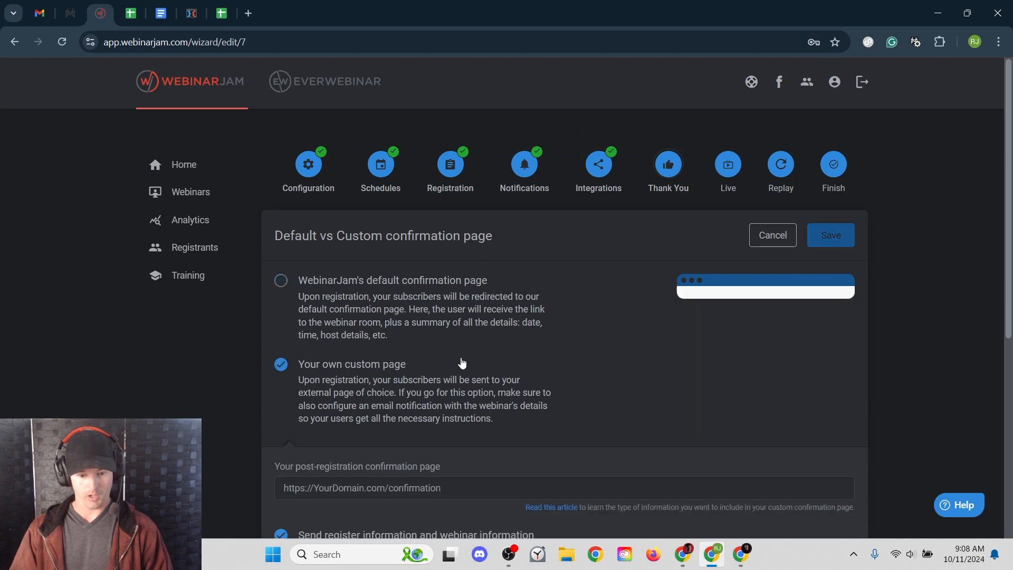
{"action": "scroll", "coordinate": [463, 369], "scroll_direction": "down", "scroll_amount": 2}
- Uncheck 'Send register information', choose WebinarJam's default confirmation page, and save
{"action": "left_click", "coordinate": [463, 387]}
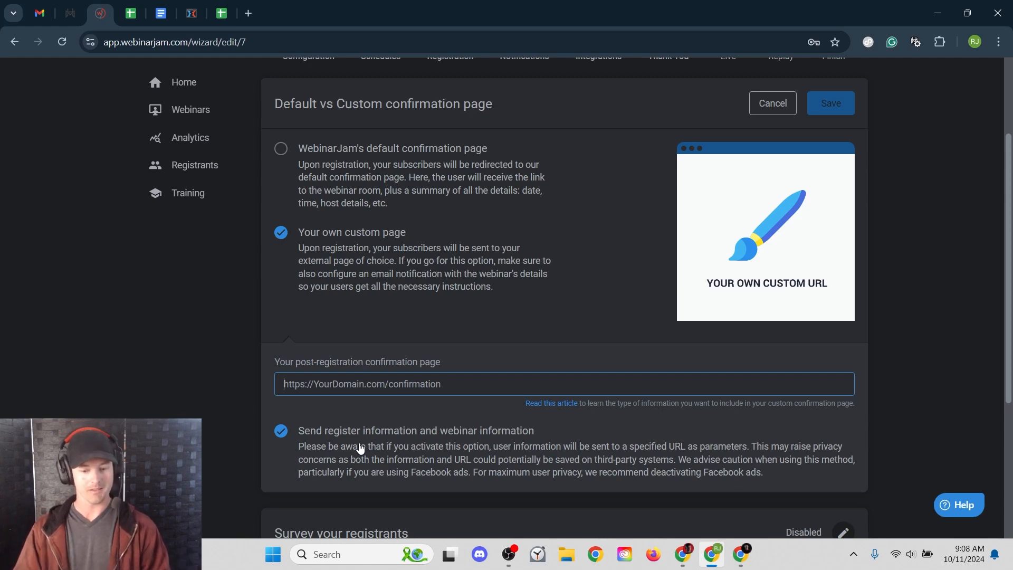
{"action": "left_click", "coordinate": [280, 431]}
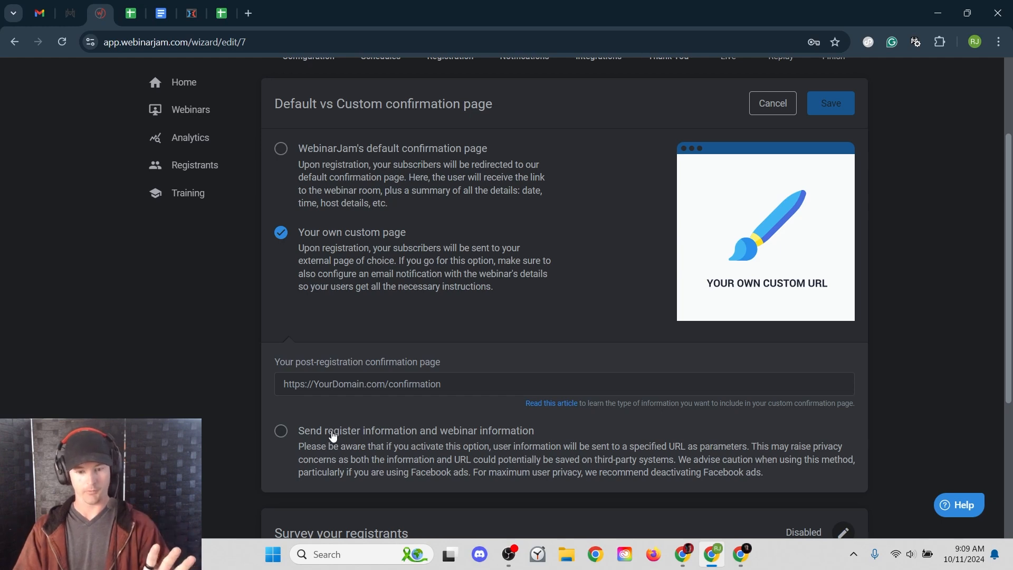
{"action": "left_click", "coordinate": [324, 174]}
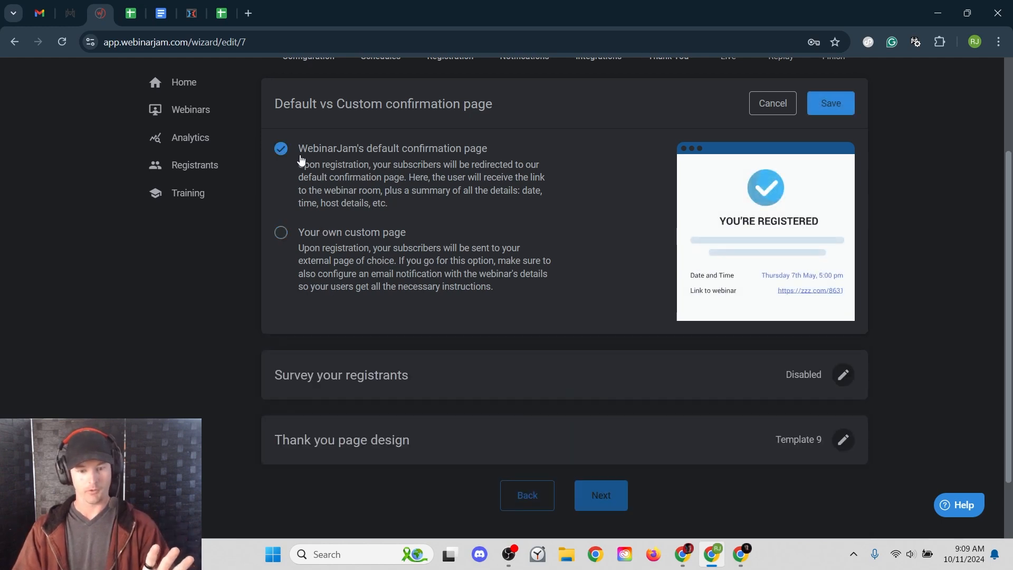
{"action": "left_click", "coordinate": [831, 102]}
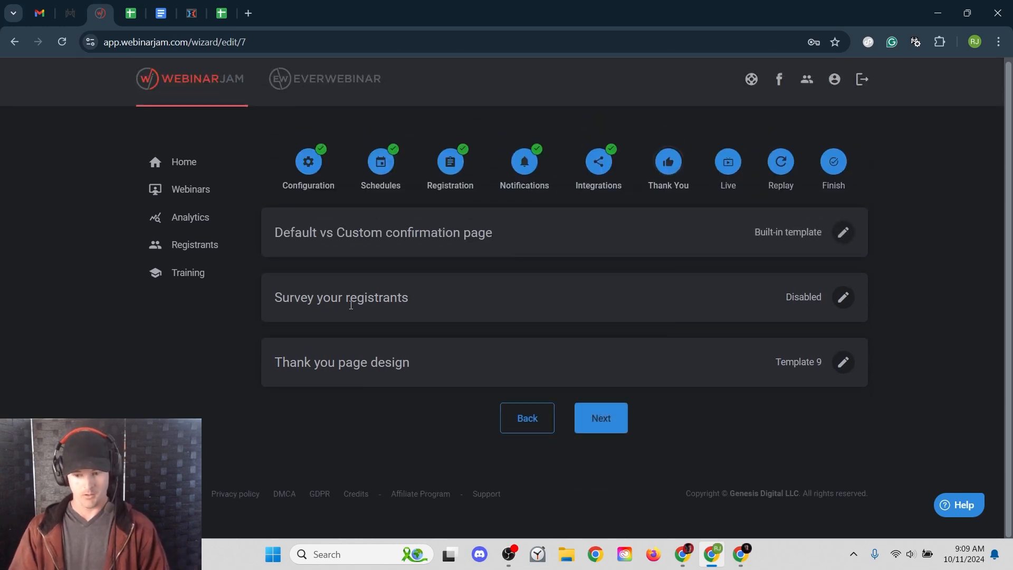
{"action": "left_click", "coordinate": [844, 297]}
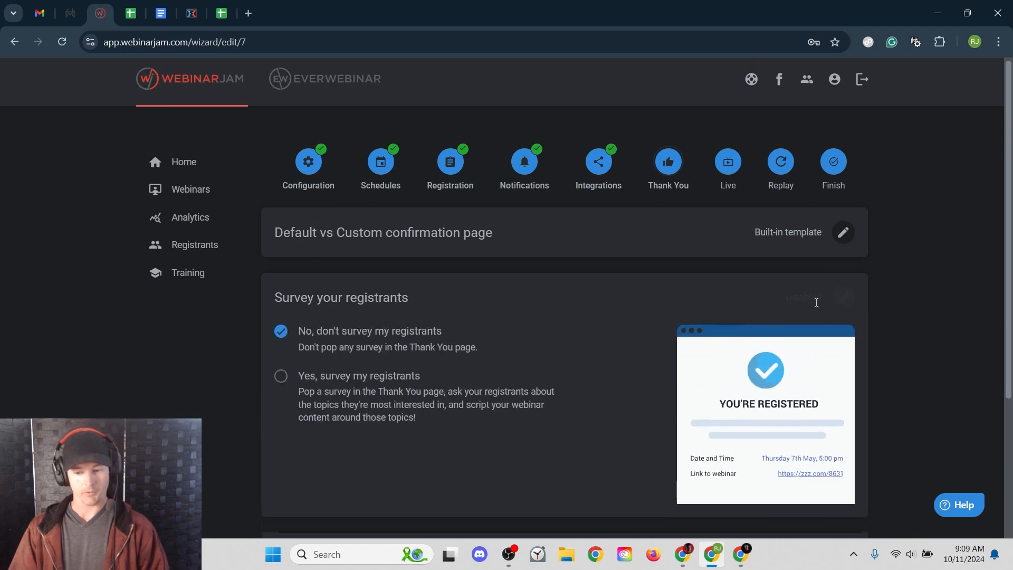
{"action": "left_click", "coordinate": [337, 341]}
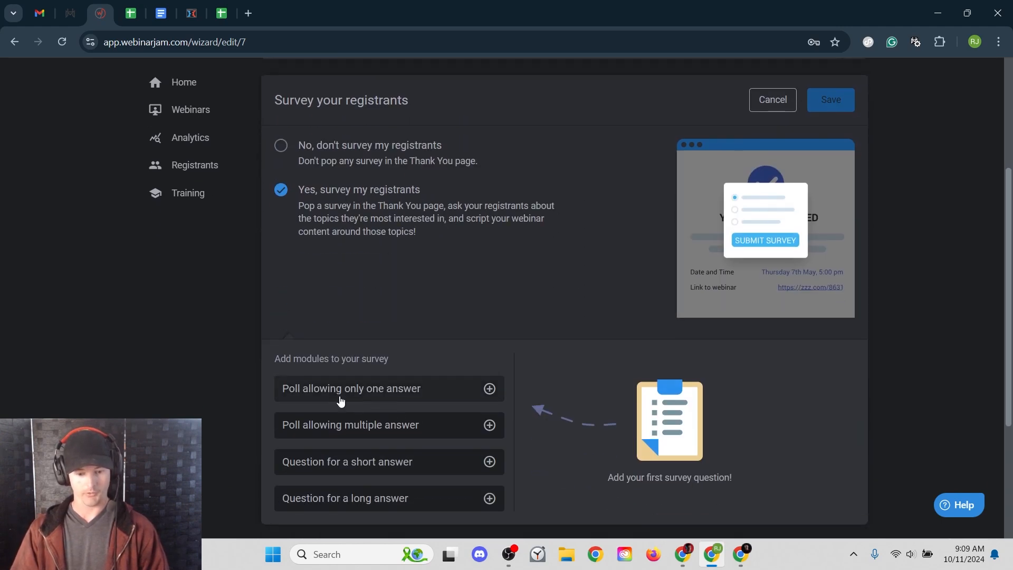
{"action": "scroll", "coordinate": [325, 375], "scroll_direction": "down", "scroll_amount": 3}
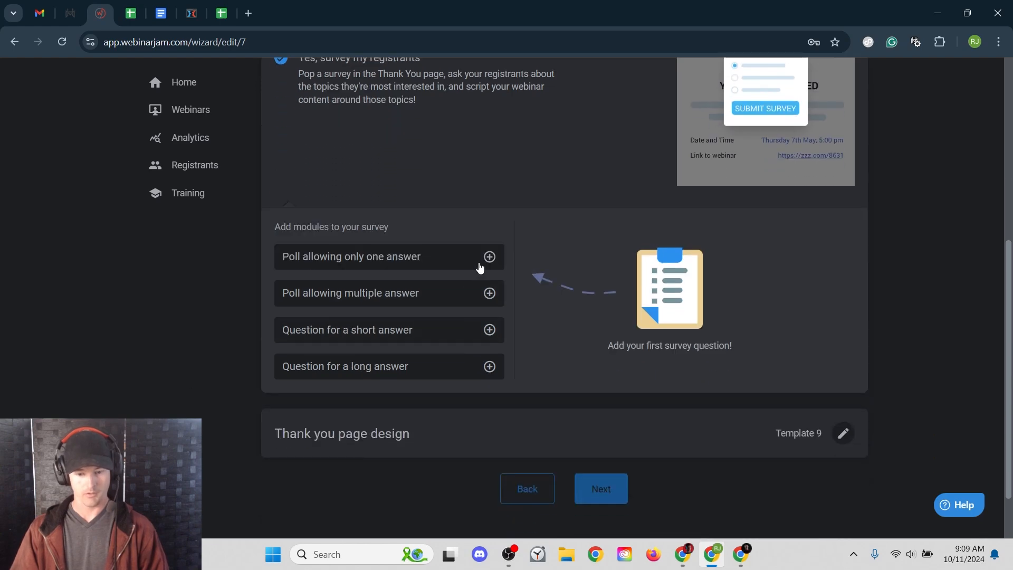
{"action": "left_click", "coordinate": [490, 258]}
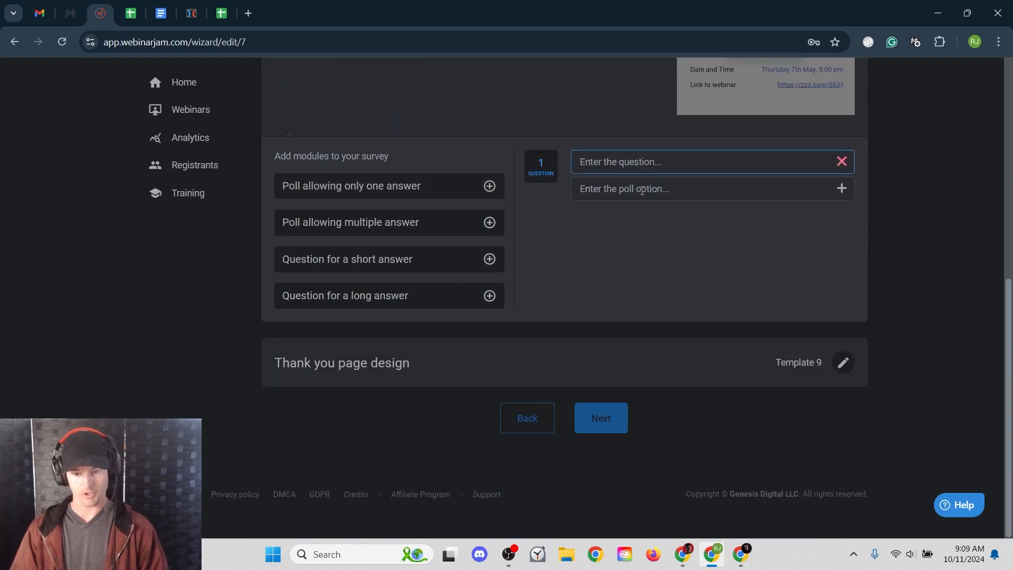
{"action": "scroll", "coordinate": [672, 316], "scroll_direction": "up", "scroll_amount": 3}
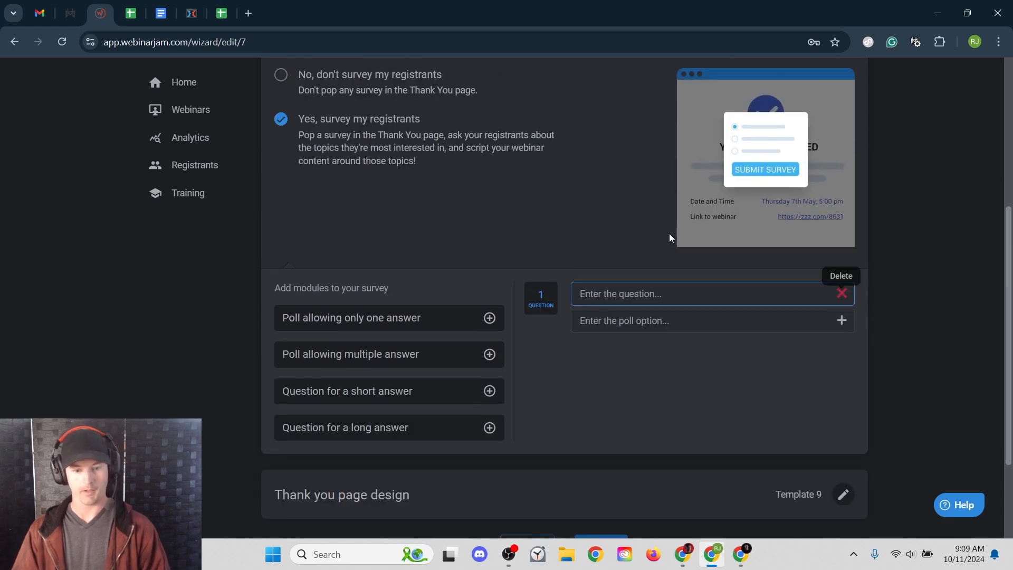
{"action": "left_click", "coordinate": [288, 78]}
{"action": "scroll", "coordinate": [773, 217], "scroll_direction": "up", "scroll_amount": 5}
{"action": "left_click", "coordinate": [787, 297]}
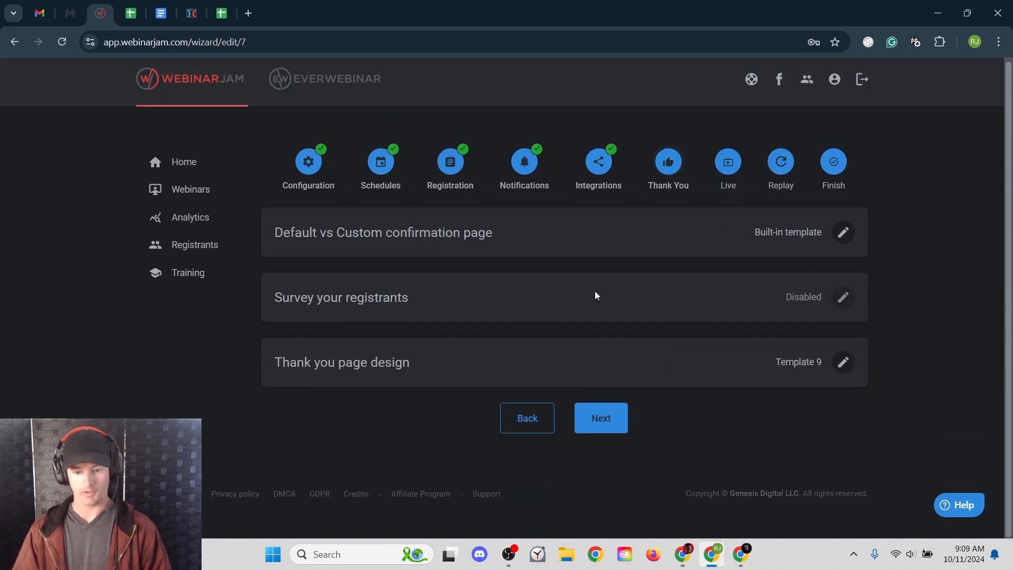
- Open the first thank-you page template in the page builder for customizing
{"action": "left_click", "coordinate": [839, 360]}
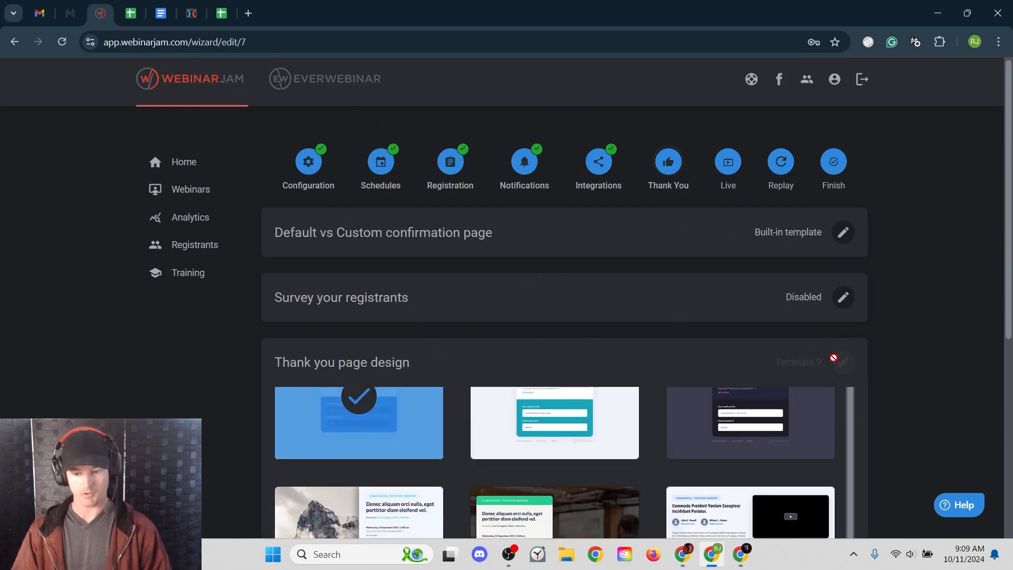
{"action": "scroll", "coordinate": [97, 341], "scroll_direction": "down", "scroll_amount": 5}
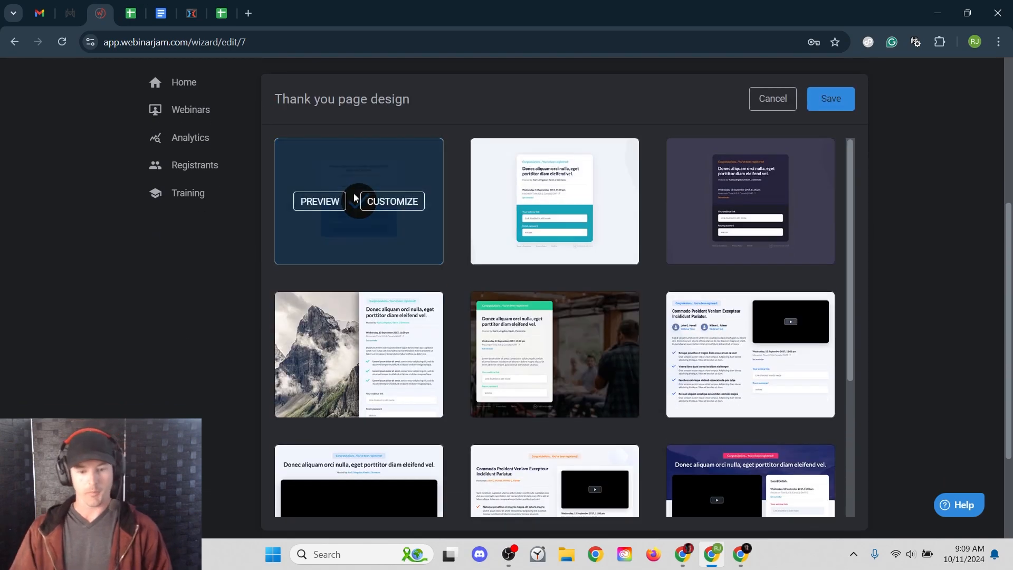
{"action": "mouse_move", "coordinate": [343, 245]}
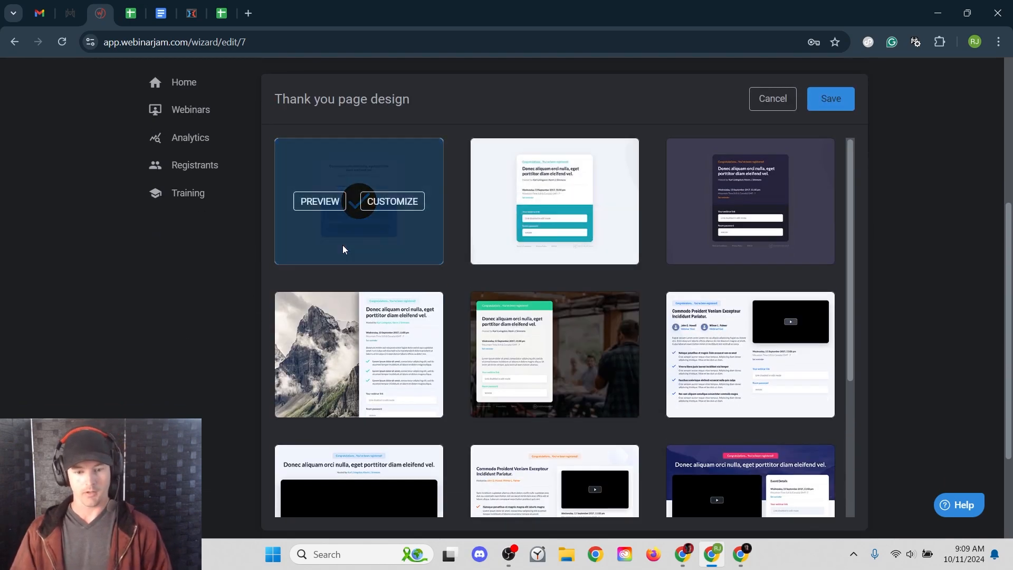
{"action": "left_click", "coordinate": [404, 206]}
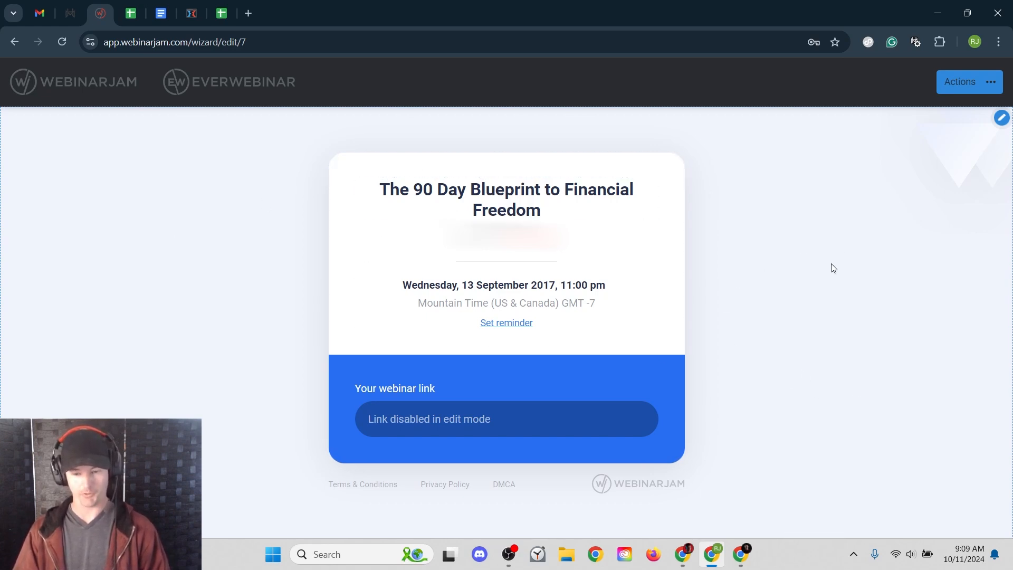
- Exit the page builder without saving, close the design choices, and advance to the Live step
{"action": "left_click", "coordinate": [991, 84]}
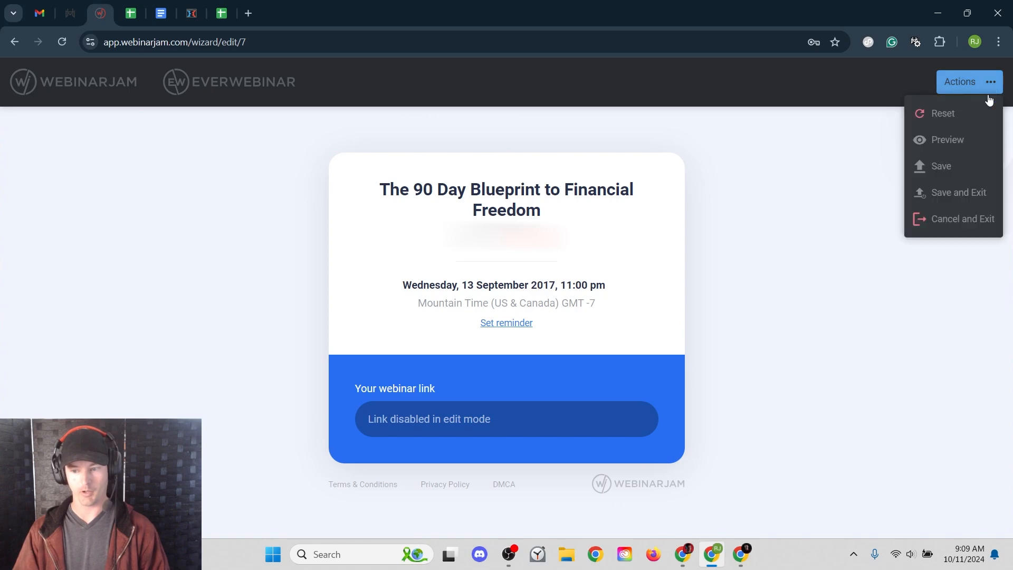
{"action": "left_click", "coordinate": [918, 220]}
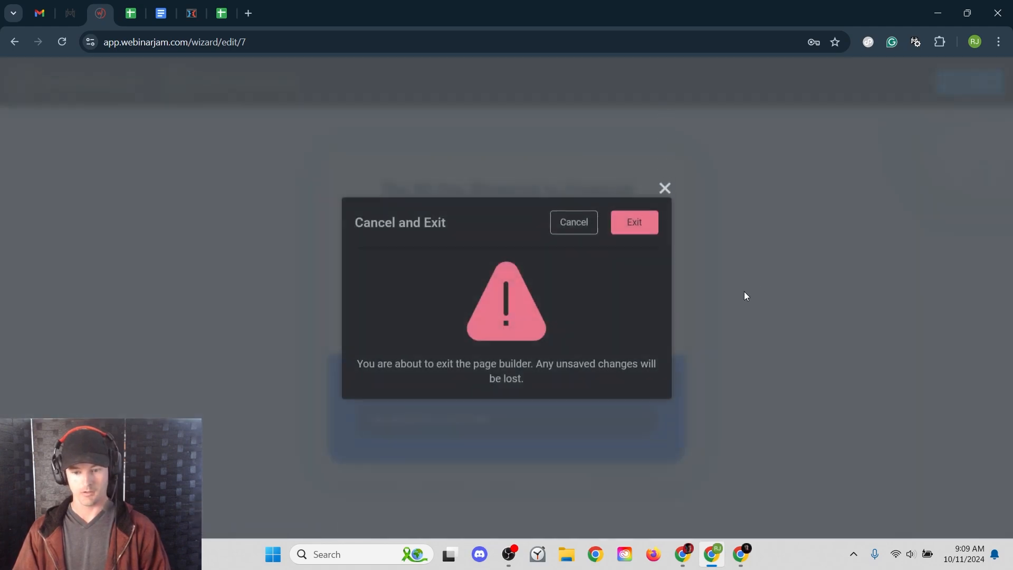
{"action": "left_click", "coordinate": [636, 224]}
{"action": "left_click", "coordinate": [831, 299]}
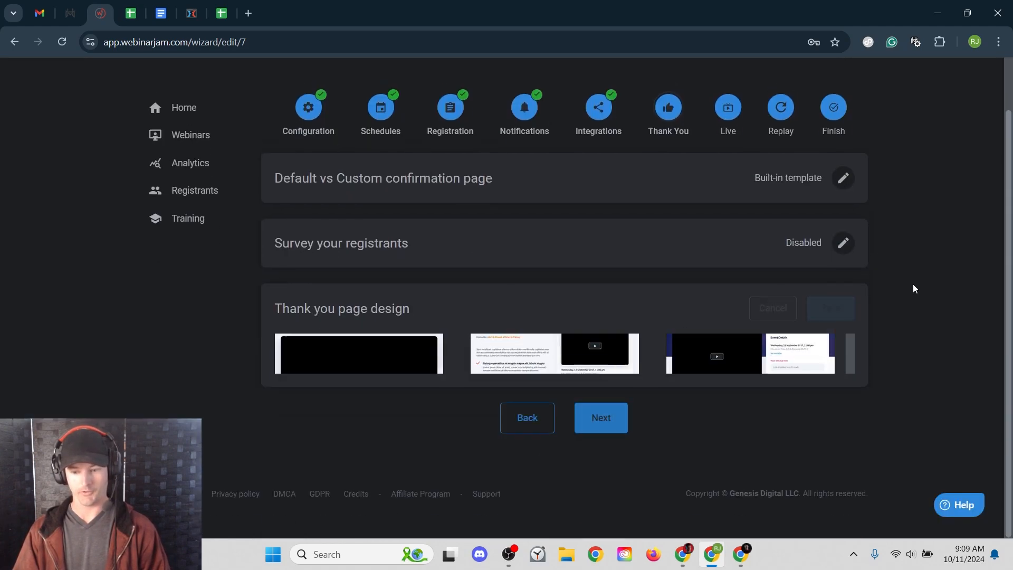
{"action": "left_click", "coordinate": [601, 419]}
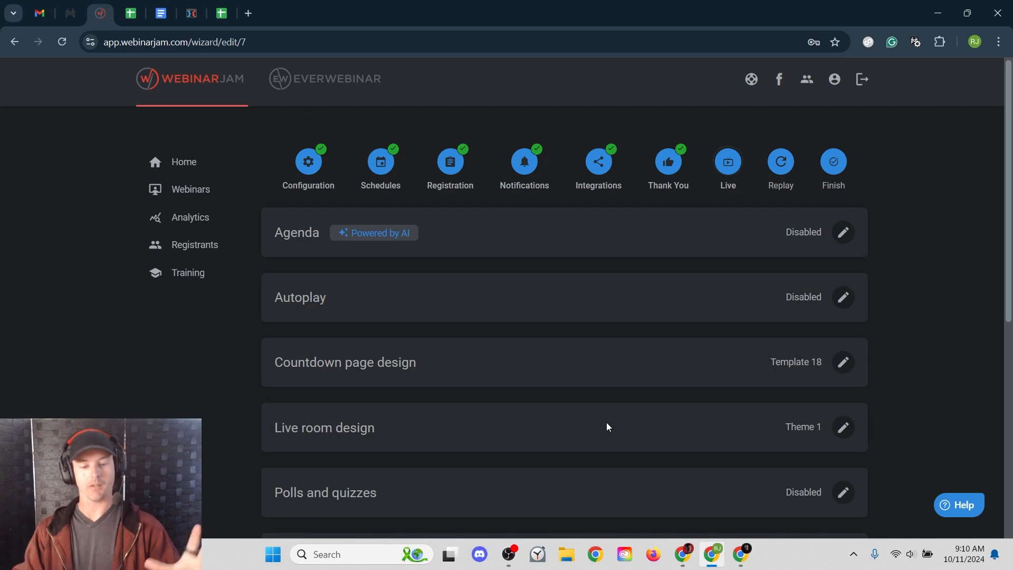
- Open the Agenda planner and click into its outline box, leaving the agenda disabled
{"action": "scroll", "coordinate": [591, 382], "scroll_direction": "down", "scroll_amount": 2}
{"action": "scroll", "coordinate": [589, 380], "scroll_direction": "up", "scroll_amount": 2}
{"action": "scroll", "coordinate": [591, 384], "scroll_direction": "down", "scroll_amount": 1}
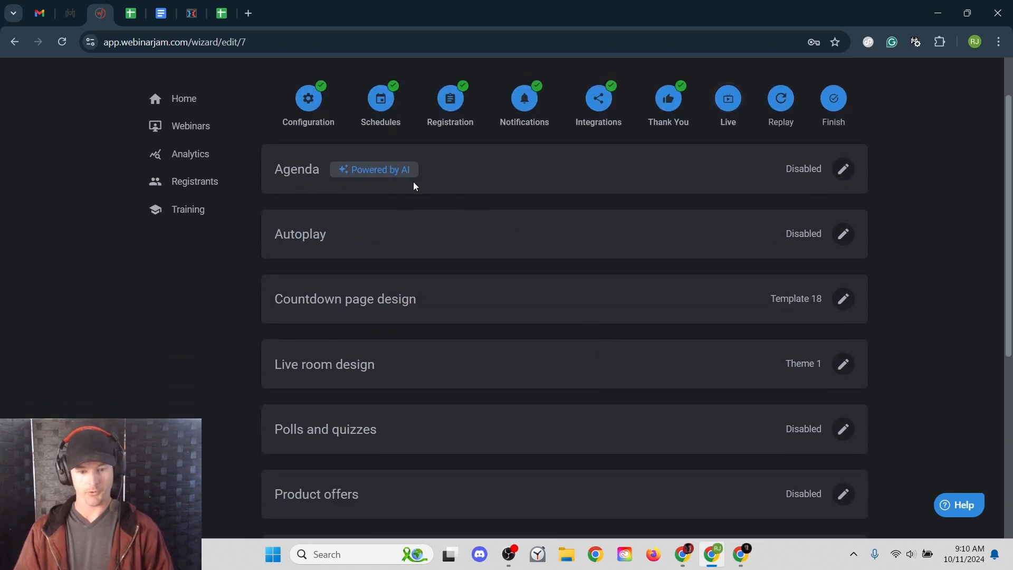
{"action": "left_click", "coordinate": [844, 168]}
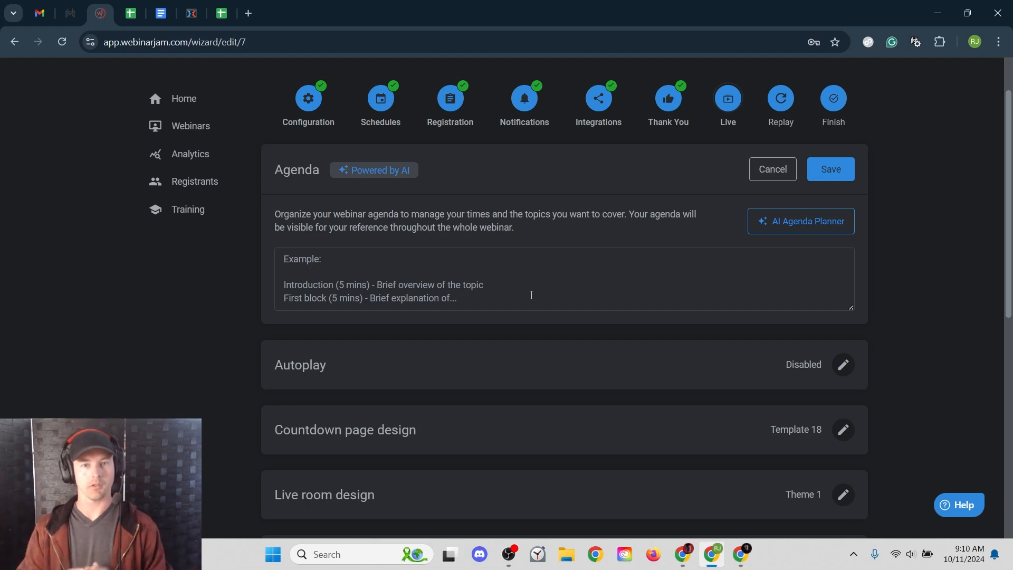
{"action": "left_click", "coordinate": [531, 295]}
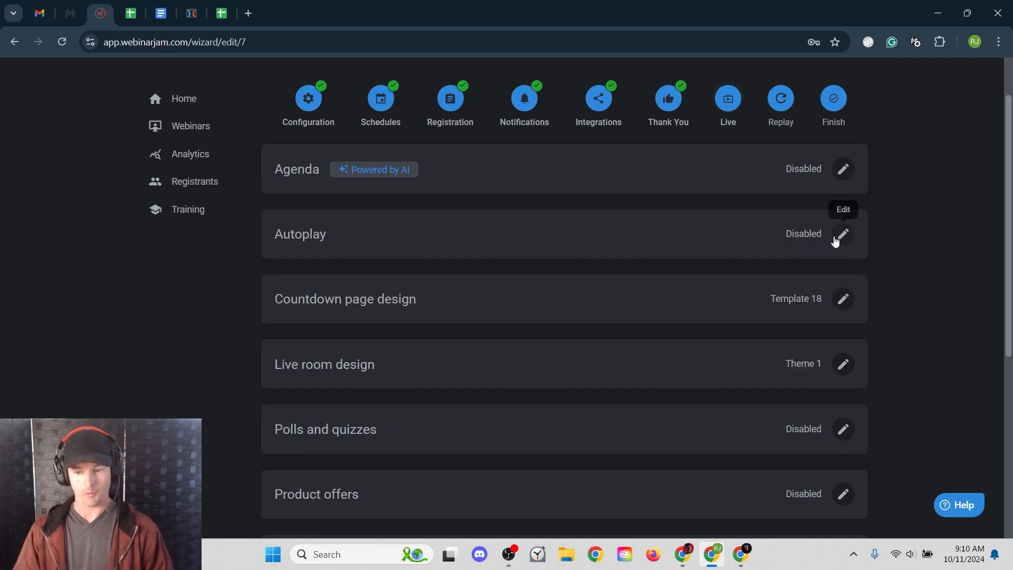
- Set Autoplay to 'Enable autoplay (muted)' and save it
{"action": "left_click", "coordinate": [843, 233]}
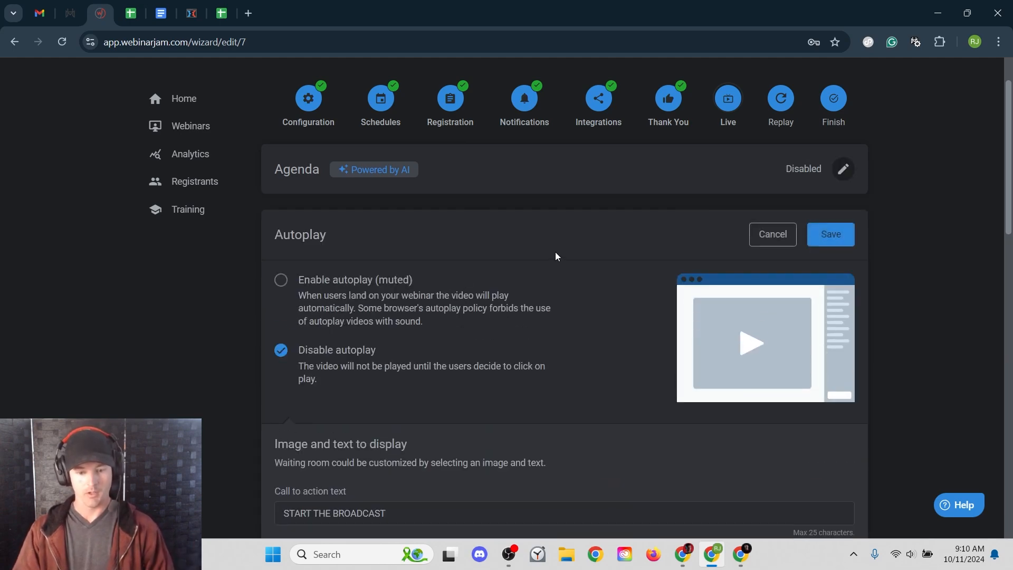
{"action": "left_click", "coordinate": [332, 280]}
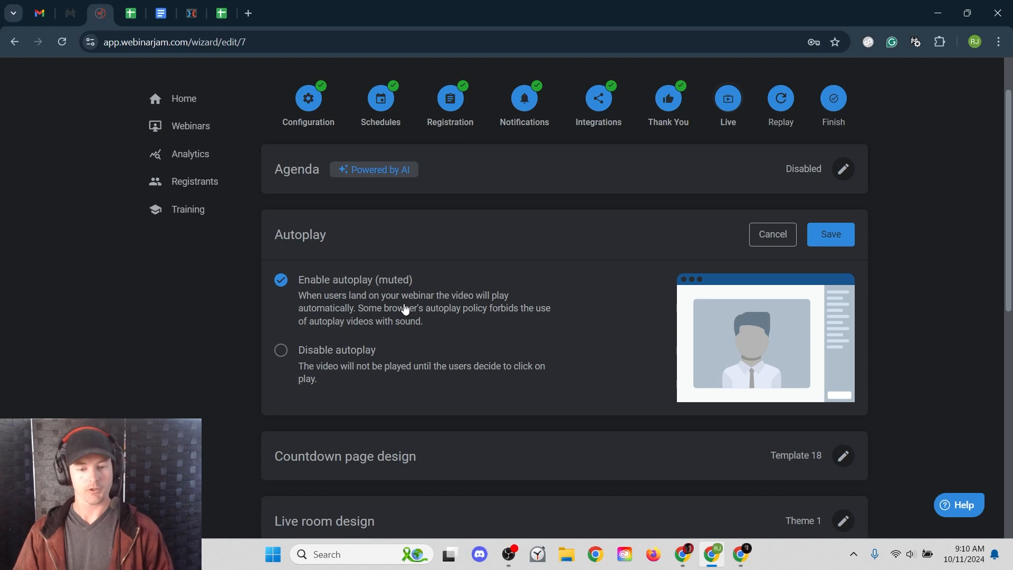
{"action": "left_click", "coordinate": [831, 234]}
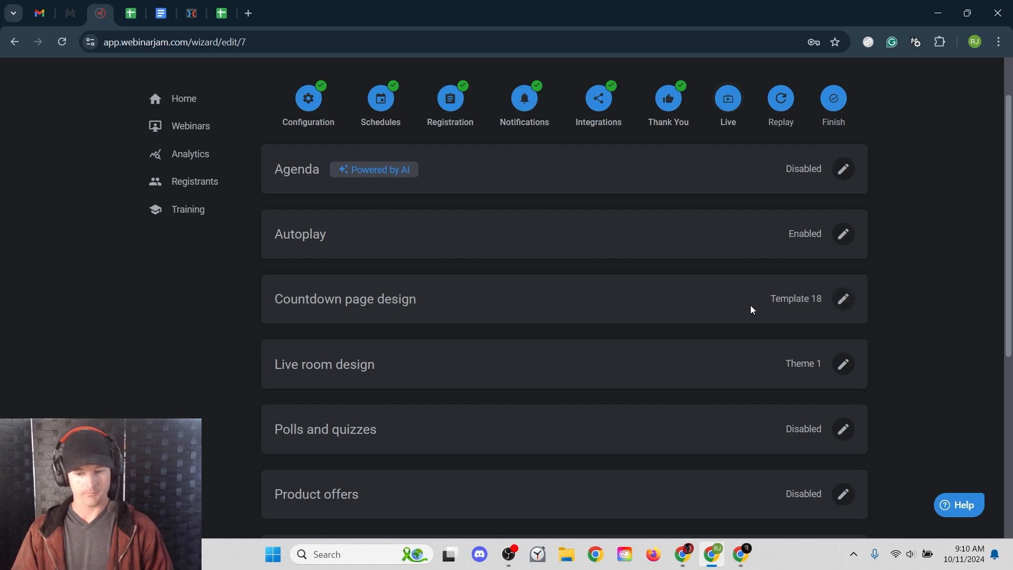
{"action": "left_click", "coordinate": [844, 299]}
{"action": "scroll", "coordinate": [136, 334], "scroll_direction": "down", "scroll_amount": 3}
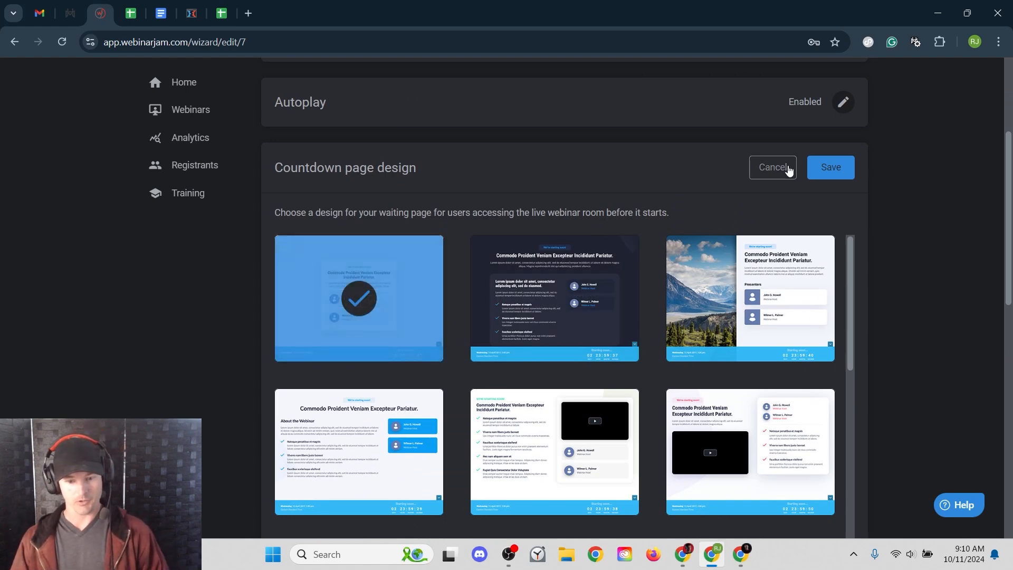
{"action": "mouse_move", "coordinate": [377, 290]}
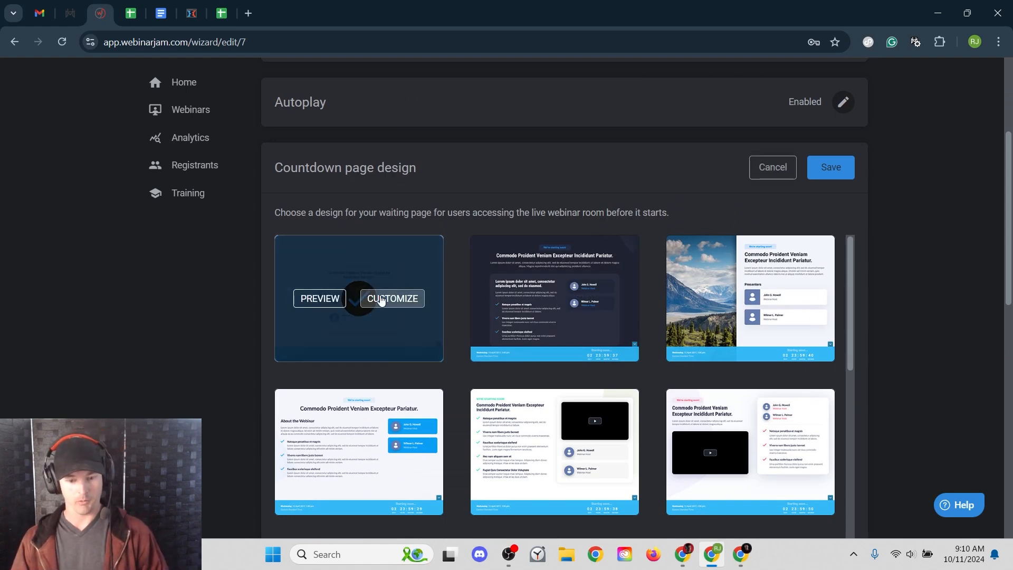
{"action": "left_click", "coordinate": [381, 299]}
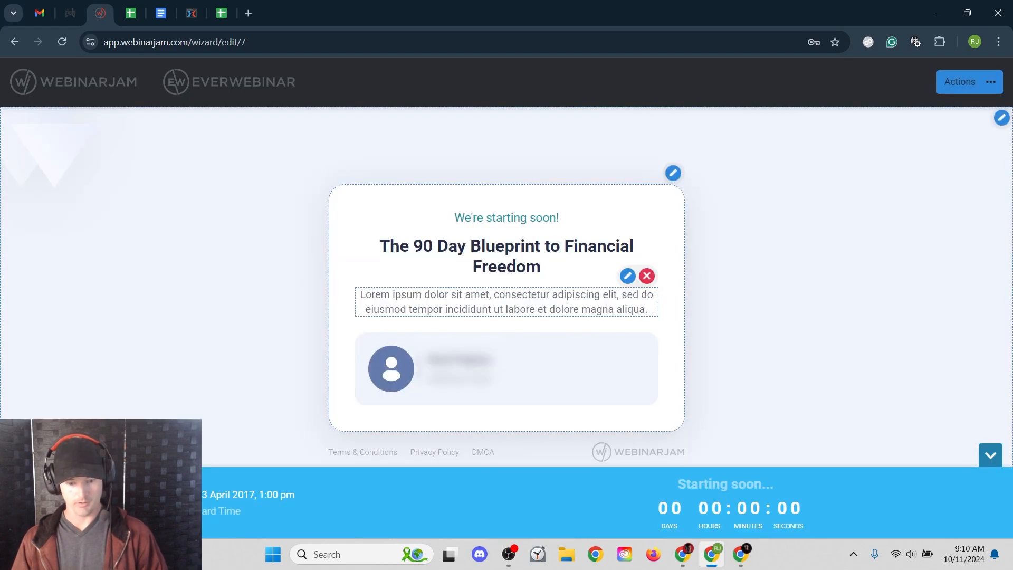
{"action": "mouse_move", "coordinate": [360, 295]}
{"action": "left_mouse_down"}
{"action": "mouse_move", "coordinate": [430, 304]}
{"action": "mouse_move", "coordinate": [560, 295]}
{"action": "mouse_move", "coordinate": [649, 311]}
{"action": "left_mouse_up"}
{"action": "left_click", "coordinate": [628, 276]}
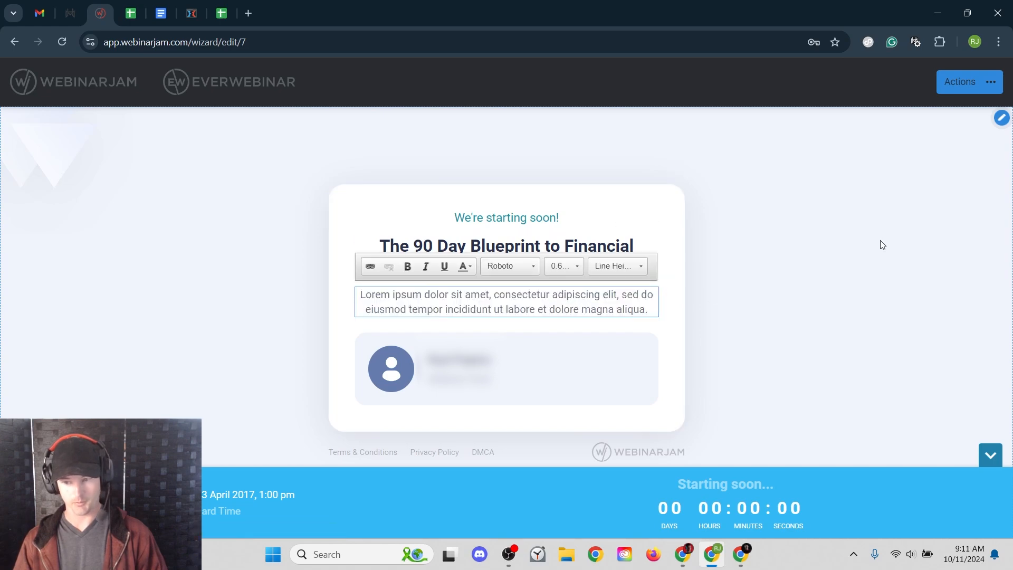
{"action": "left_click", "coordinate": [990, 88]}
{"action": "left_click", "coordinate": [941, 220]}
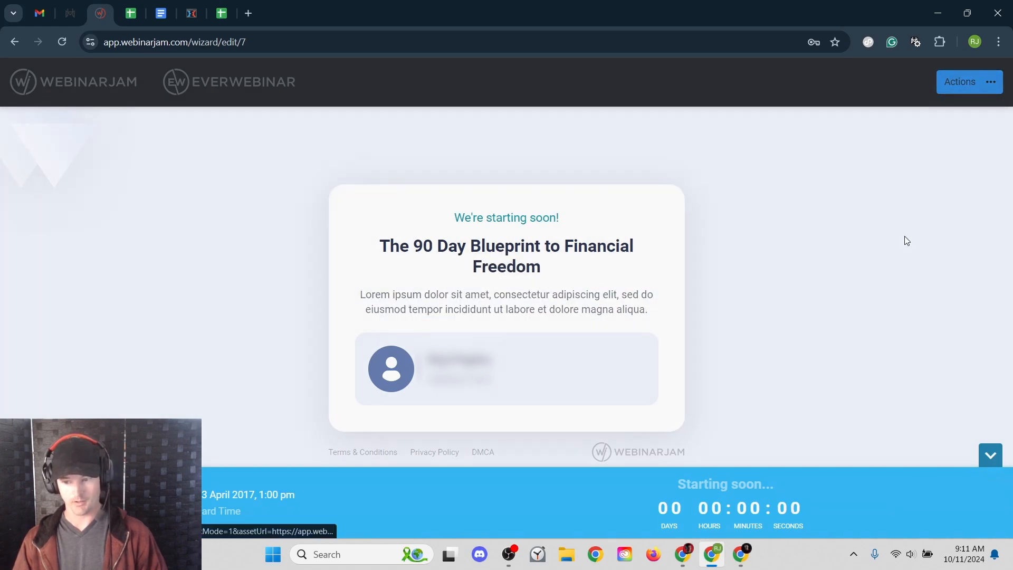
{"action": "left_click", "coordinate": [636, 217]}
{"action": "scroll", "coordinate": [445, 319], "scroll_direction": "down", "scroll_amount": 1}
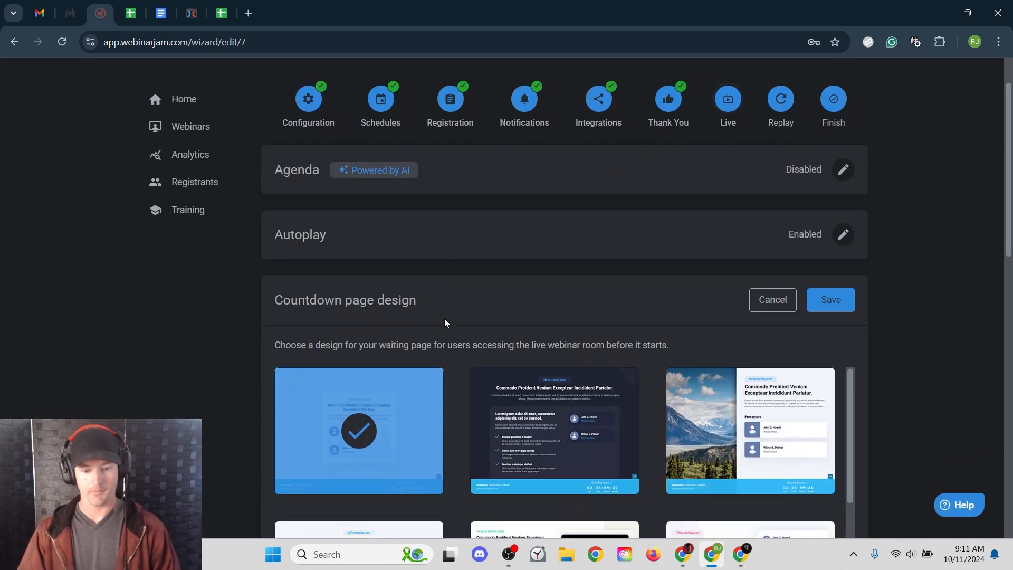
{"action": "left_click", "coordinate": [831, 300]}
{"action": "scroll", "coordinate": [544, 295], "scroll_direction": "down", "scroll_amount": 2}
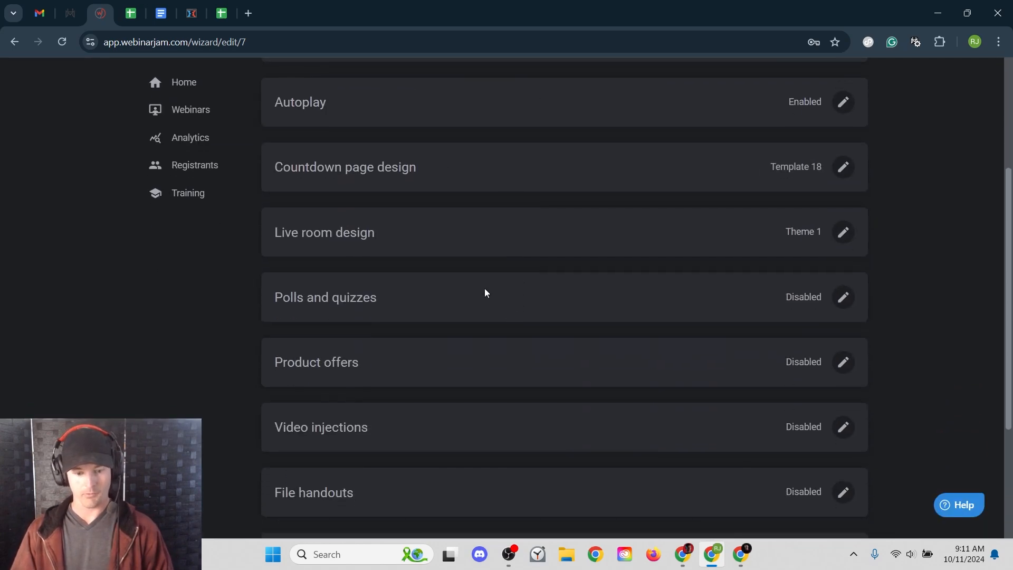
{"action": "left_click", "coordinate": [843, 232]}
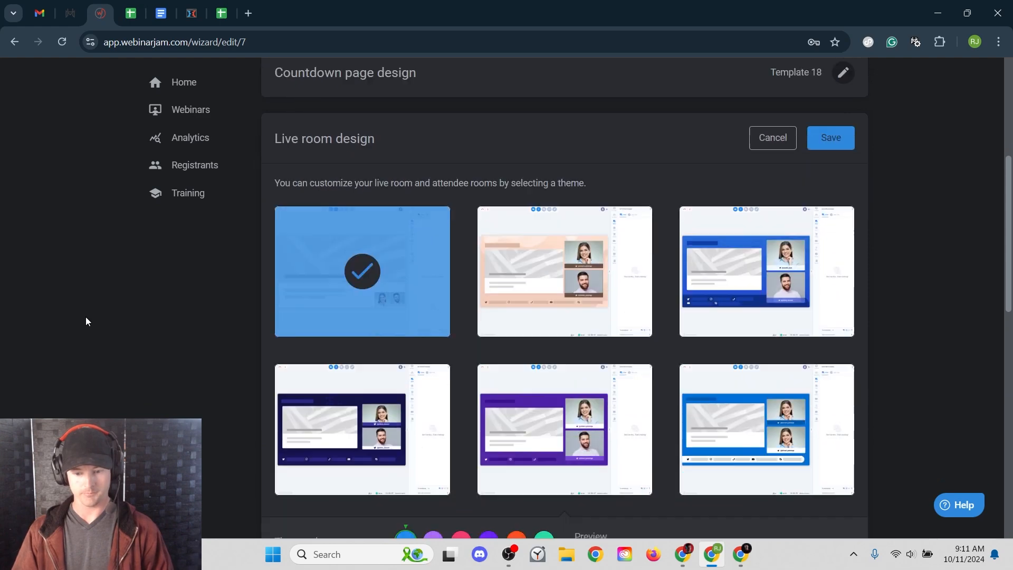
{"action": "mouse_move", "coordinate": [605, 292]}
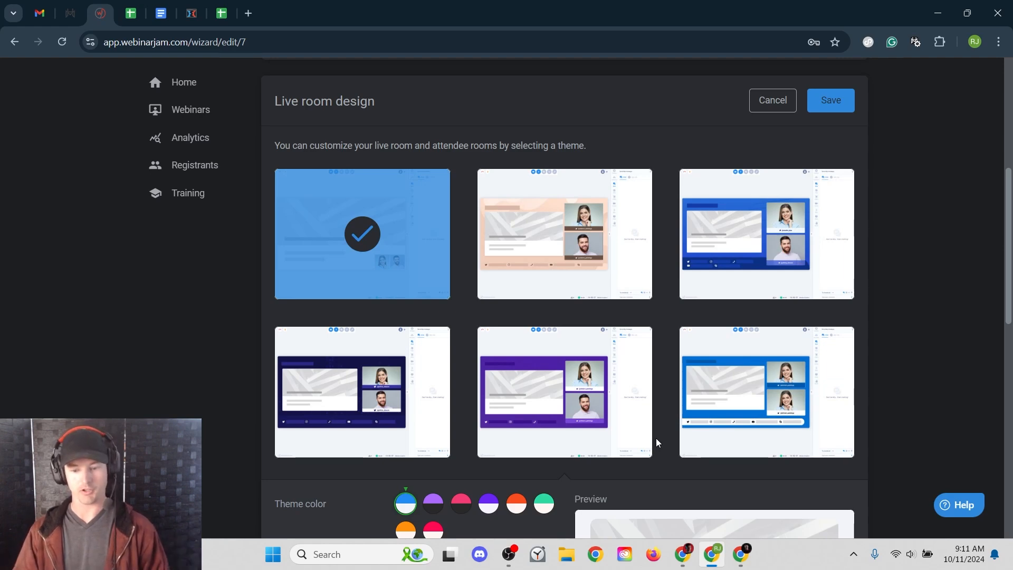
{"action": "mouse_move", "coordinate": [603, 442]}
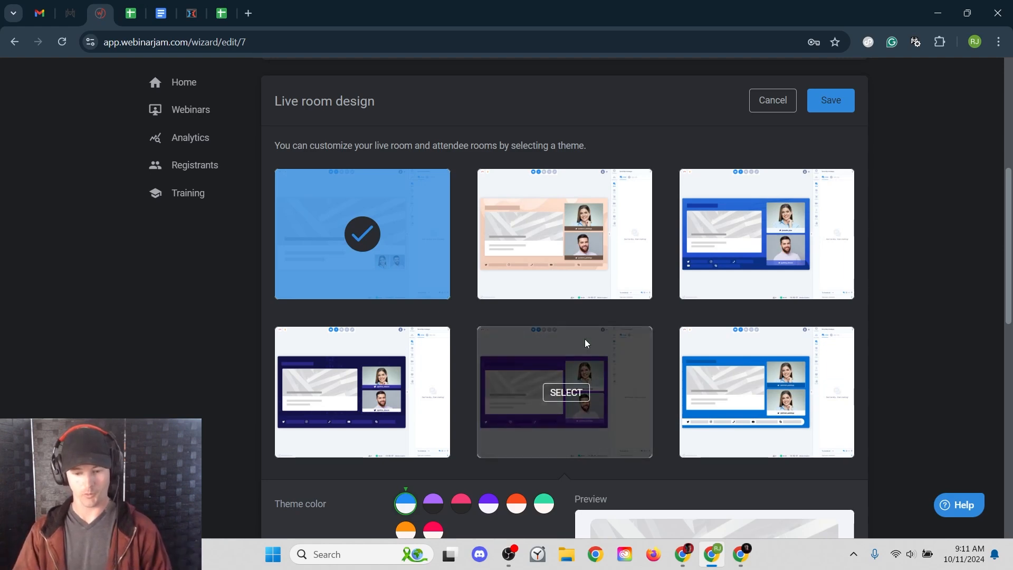
{"action": "scroll", "coordinate": [586, 337], "scroll_direction": "down", "scroll_amount": 2}
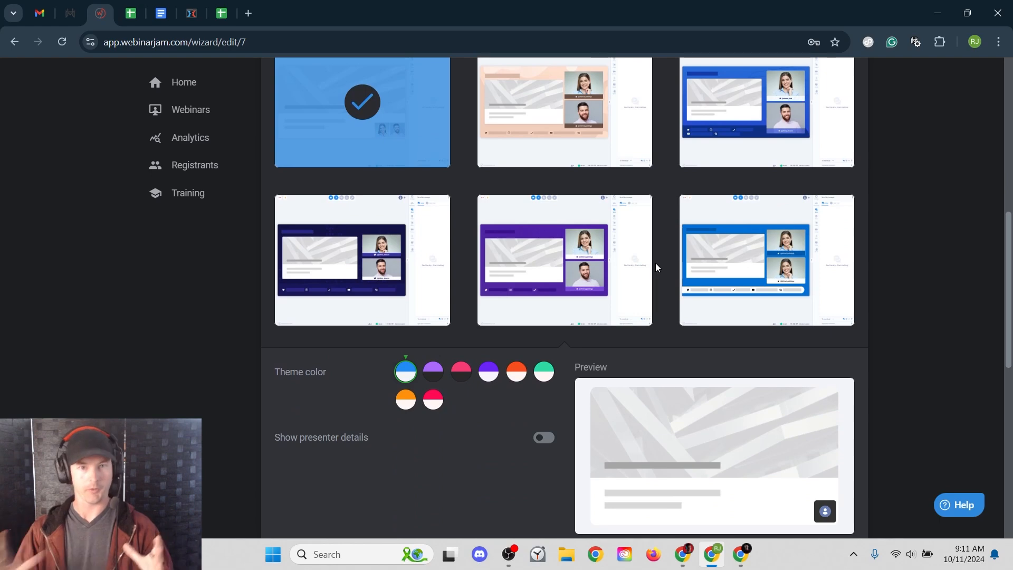
{"action": "mouse_move", "coordinate": [629, 265]}
{"action": "scroll", "coordinate": [632, 263], "scroll_direction": "up", "scroll_amount": 1}
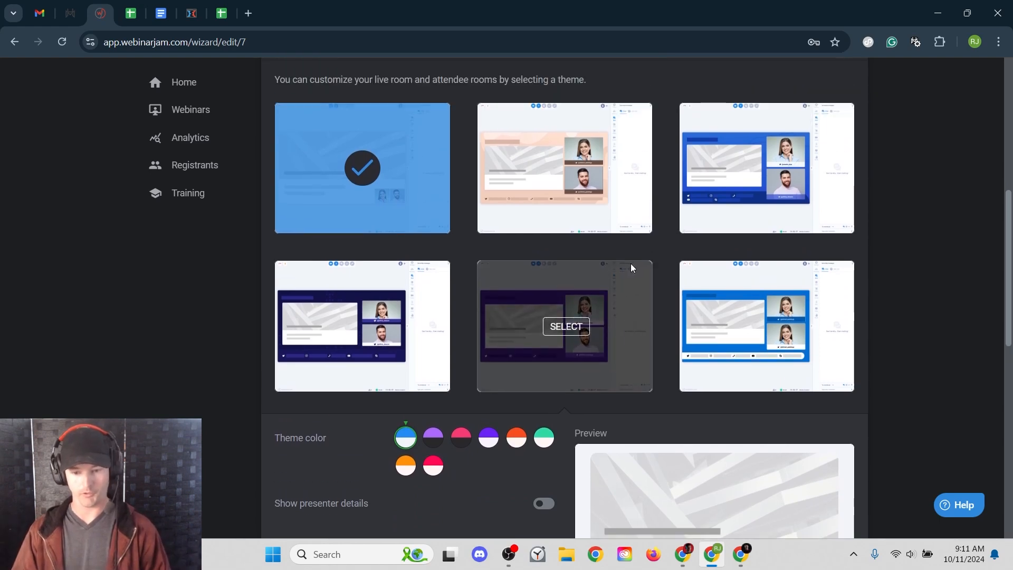
{"action": "scroll", "coordinate": [590, 290], "scroll_direction": "down", "scroll_amount": 2}
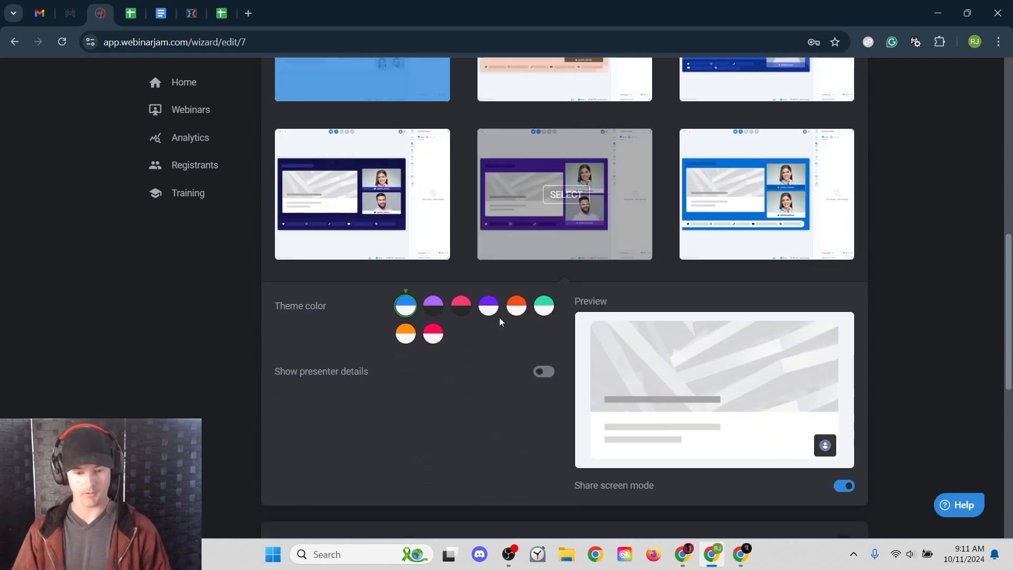
{"action": "scroll", "coordinate": [686, 264], "scroll_direction": "up", "scroll_amount": 4}
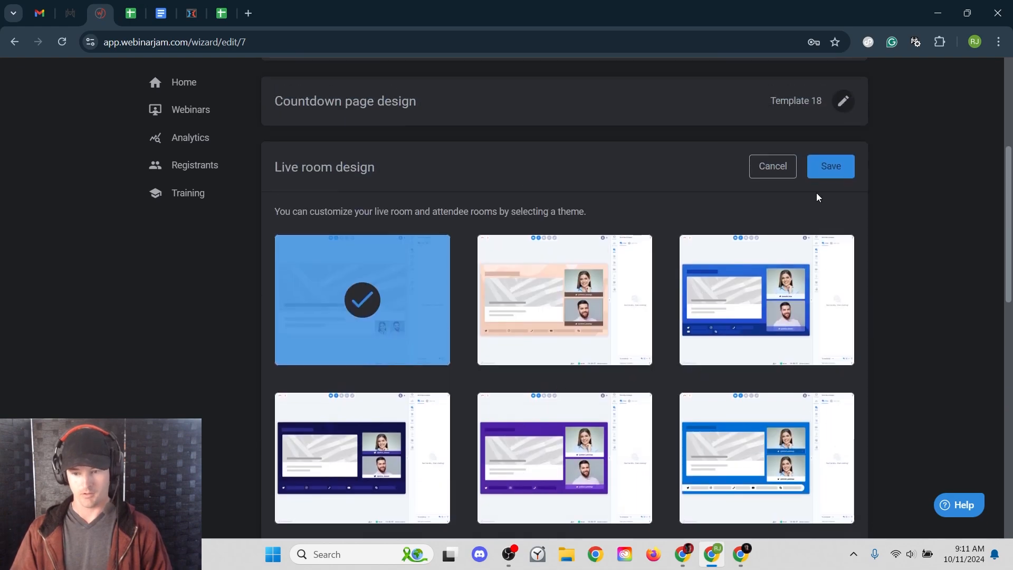
{"action": "left_click", "coordinate": [831, 166]}
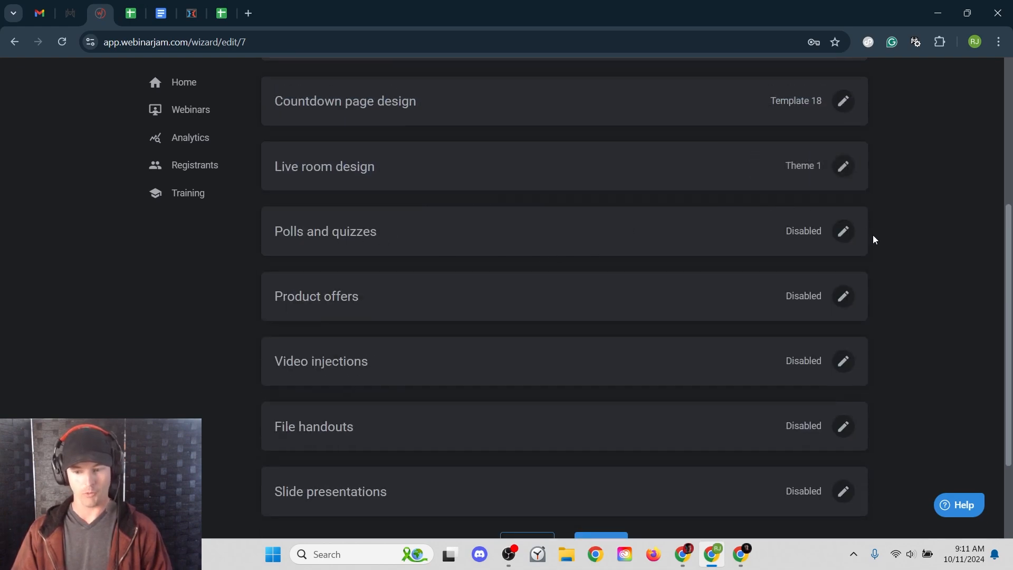
- Cancel out of Polls and quizzes, keeping it Disabled, and open the Product offers editor
{"action": "left_click", "coordinate": [843, 231]}
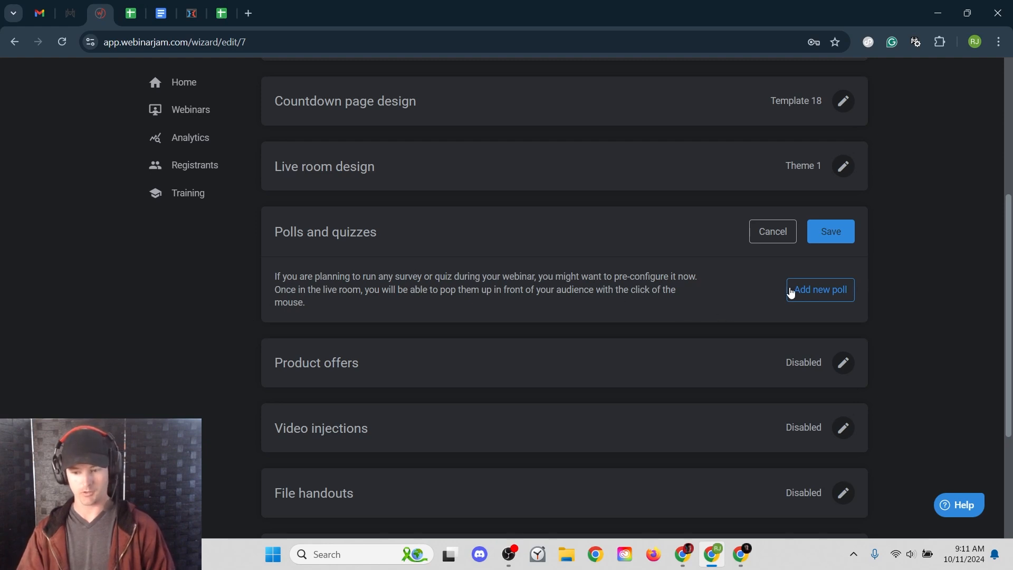
{"action": "left_click", "coordinate": [790, 233]}
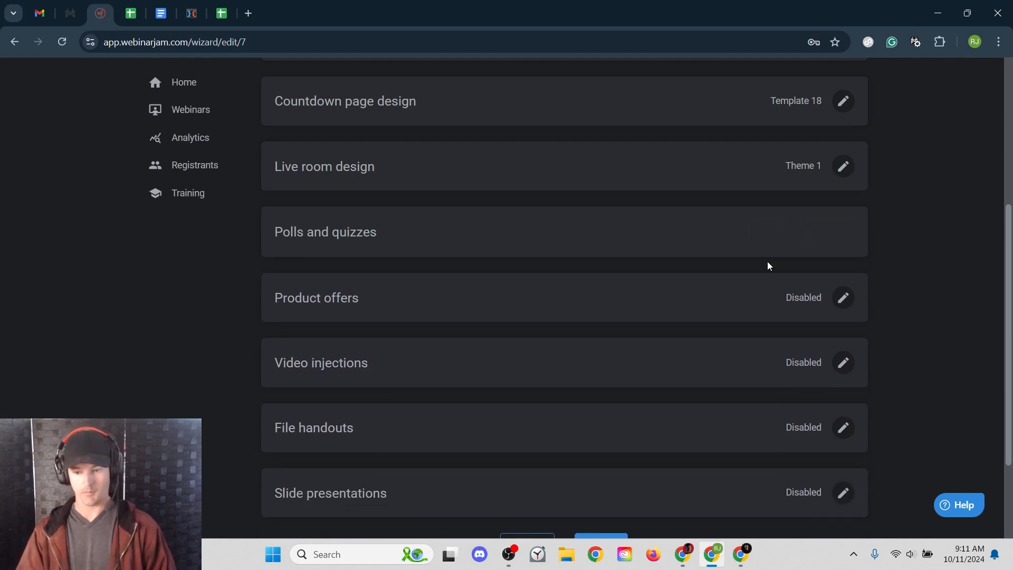
{"action": "left_click", "coordinate": [843, 296]}
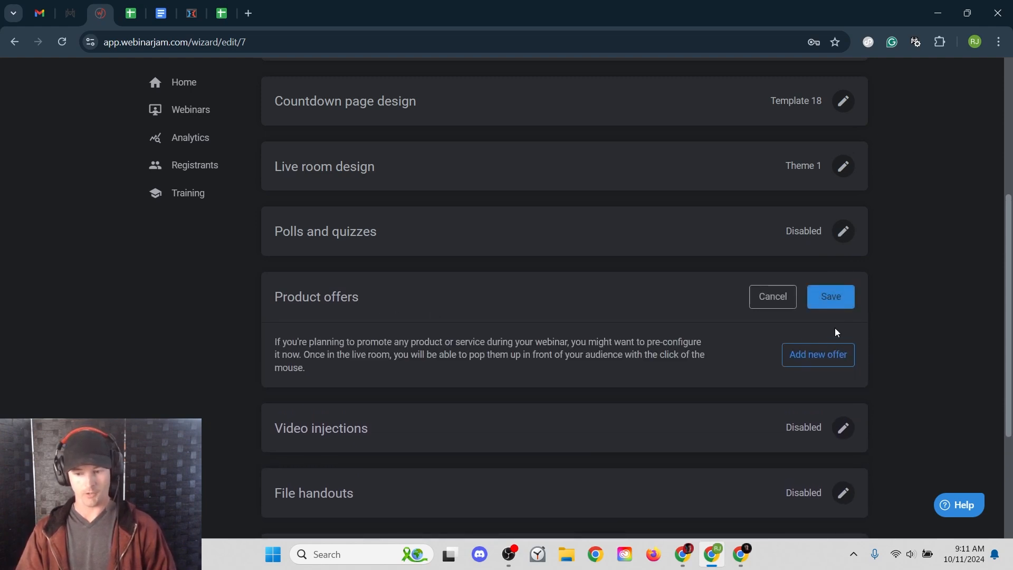
- Add a new product offer named '1 on 1 personal coaching'
{"action": "left_click", "coordinate": [838, 355]}
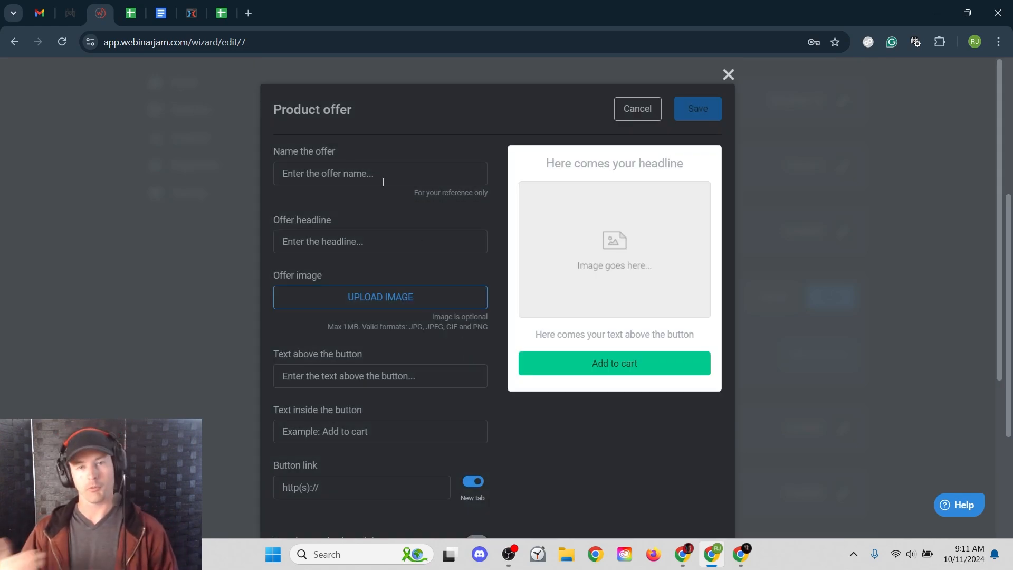
{"action": "left_click", "coordinate": [383, 179]}
{"action": "type", "text": "1 on "}
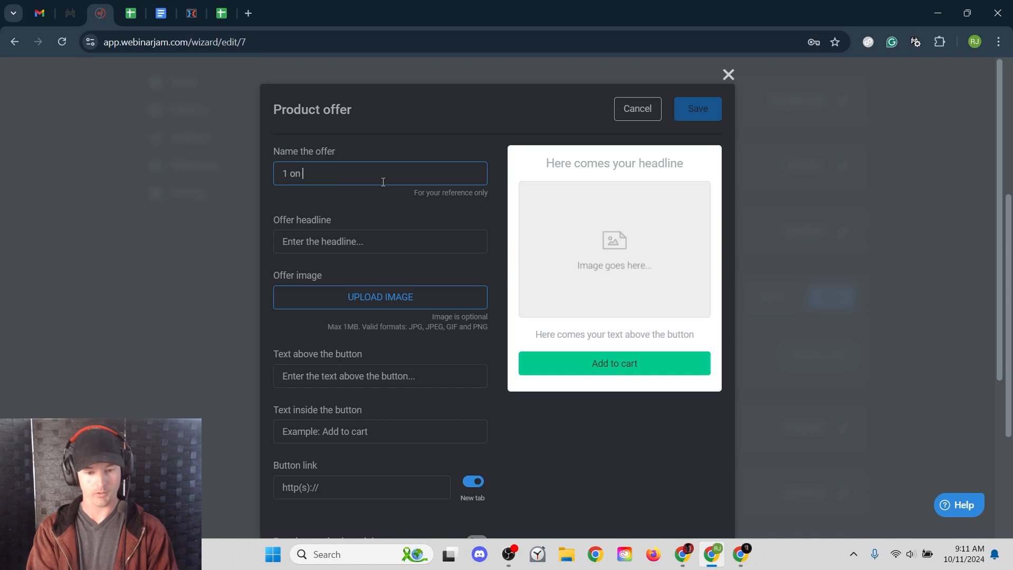
{"action": "type", "text": "1 personal coaching"}
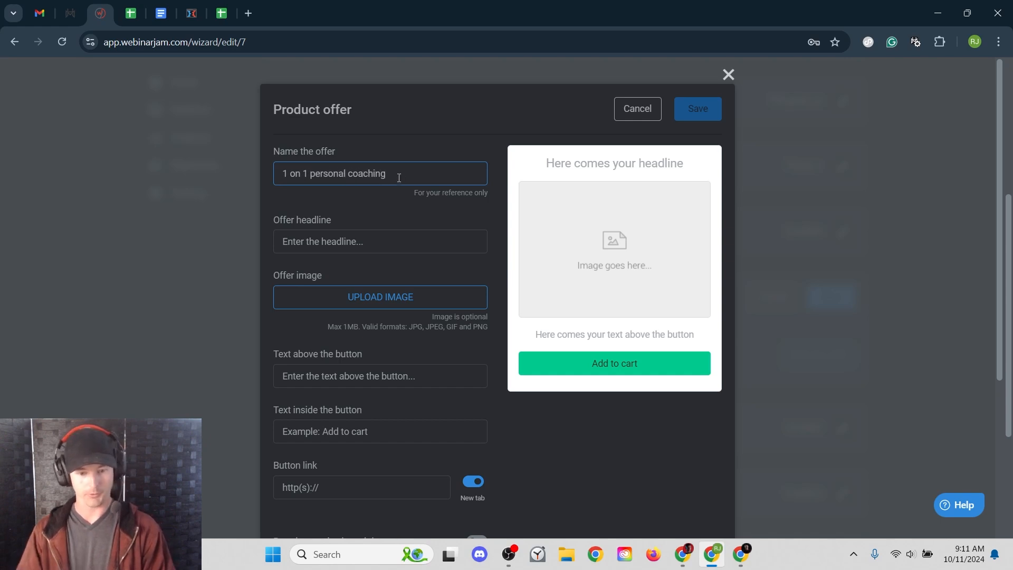
- Copy the offer name into the Offer headline field, then focus the button link
{"action": "left_click", "coordinate": [317, 240]}
{"action": "left_click_drag", "start_coordinate": [406, 176], "coordinate": [280, 172]}
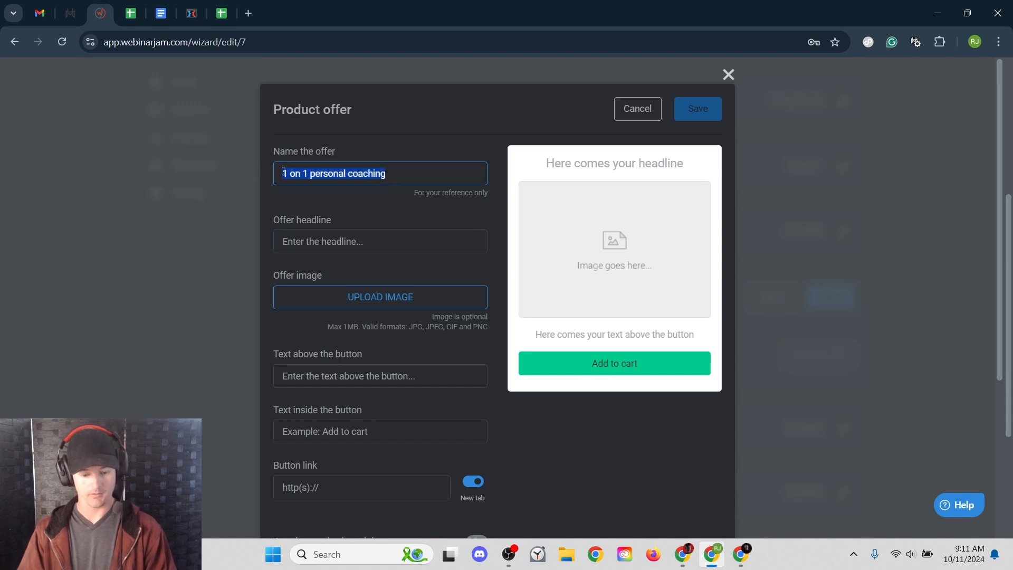
{"action": "key", "text": "ctrl+c"}
{"action": "left_click", "coordinate": [347, 240]}
{"action": "key", "text": "ctrl+v"}
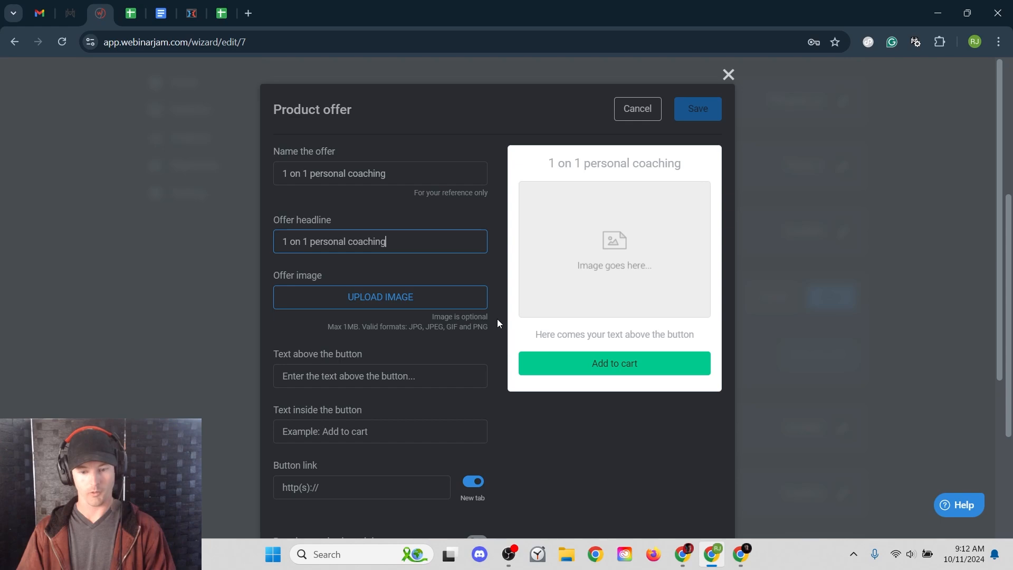
{"action": "scroll", "coordinate": [497, 317], "scroll_direction": "down", "scroll_amount": 3}
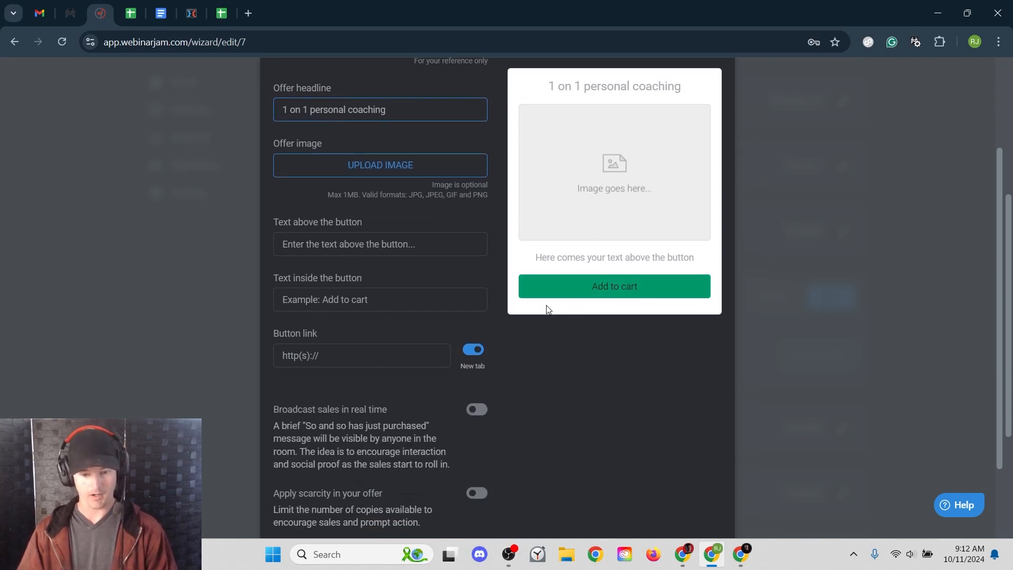
{"action": "left_click", "coordinate": [352, 358]}
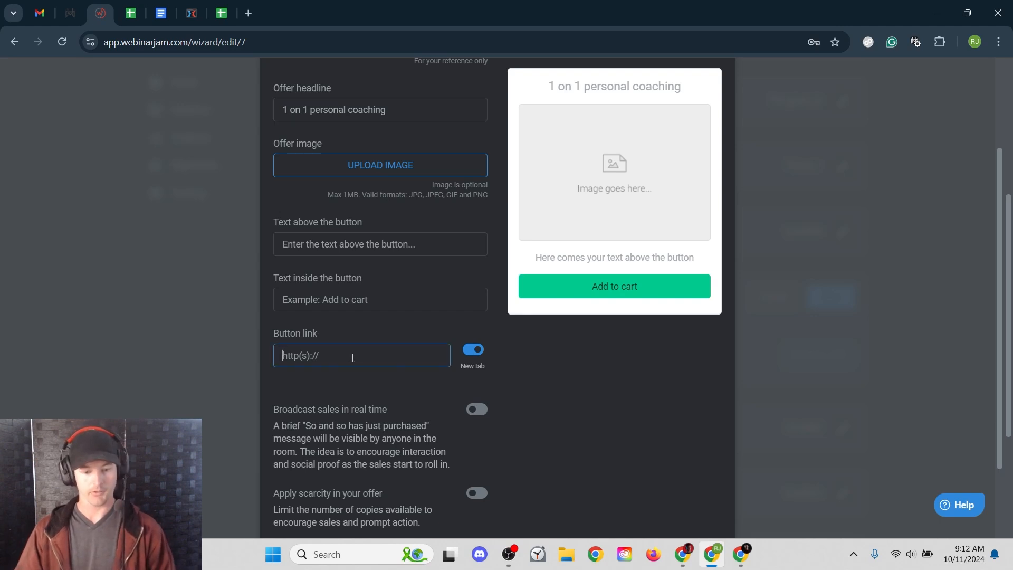
{"action": "scroll", "coordinate": [370, 348], "scroll_direction": "down", "scroll_amount": 2}
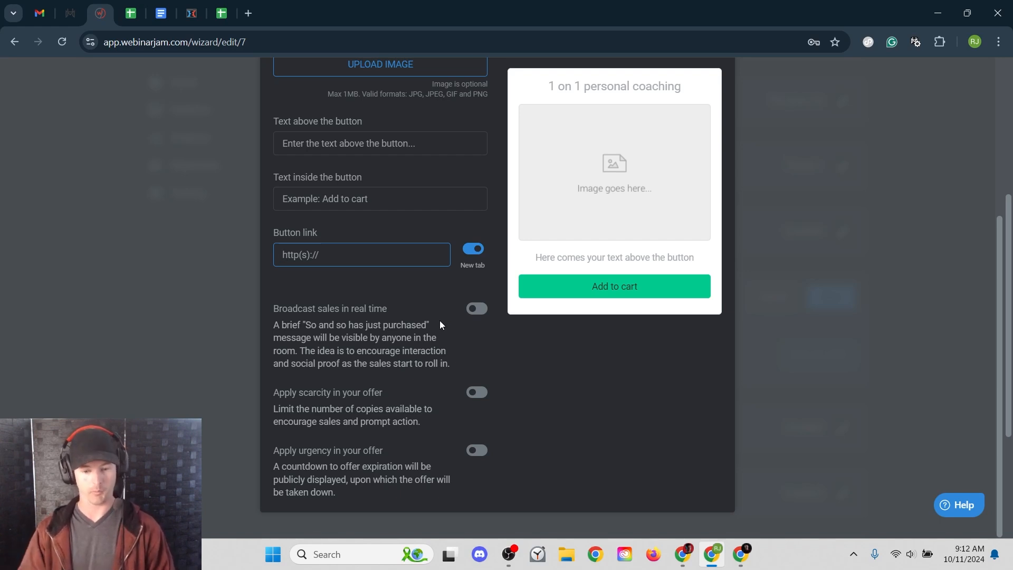
- Try Broadcast sales and Apply scarcity with 5 units, then turn both back off
{"action": "left_click", "coordinate": [480, 309]}
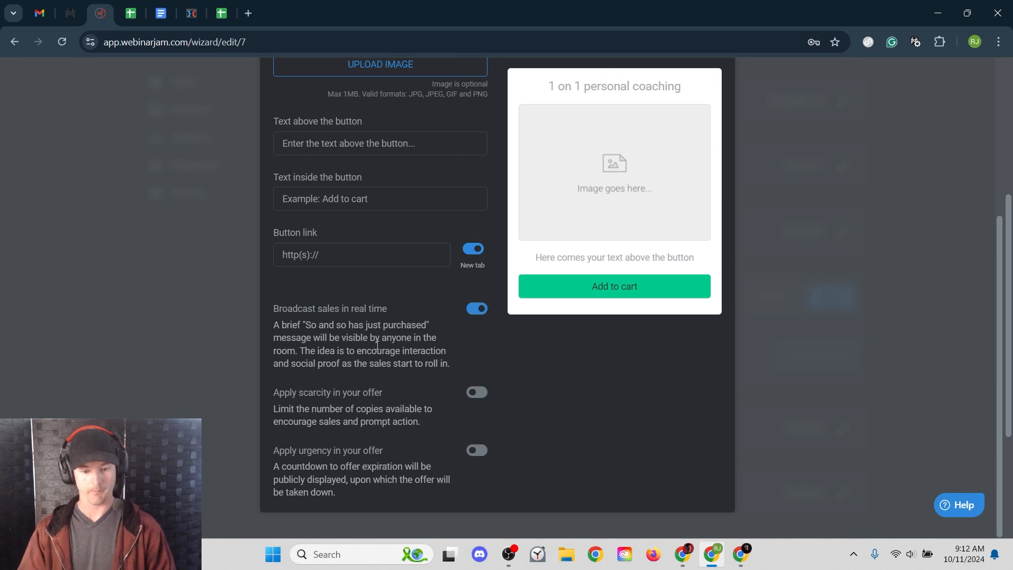
{"action": "left_click", "coordinate": [478, 309]}
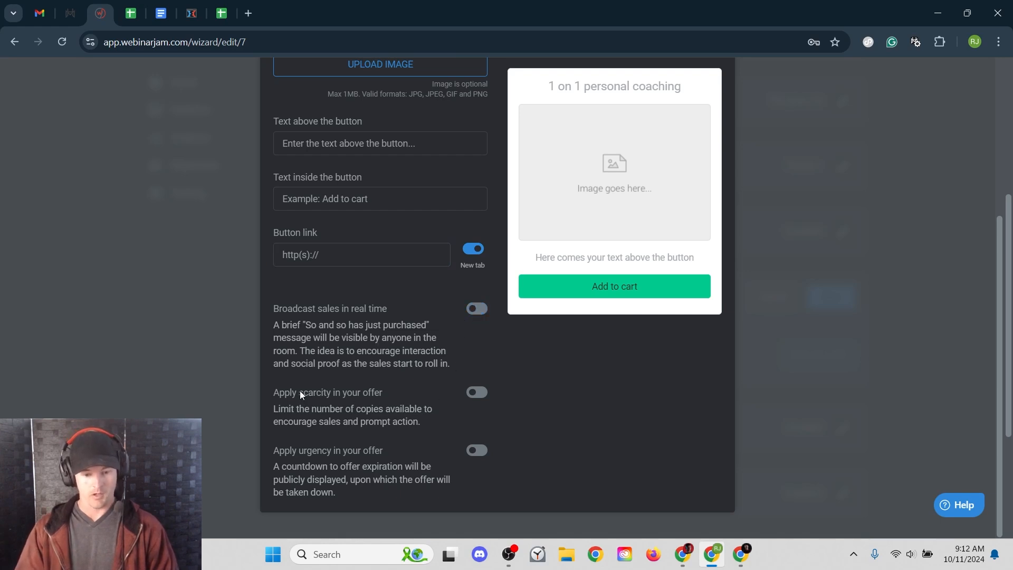
{"action": "left_click_drag", "start_coordinate": [299, 393], "coordinate": [385, 394]}
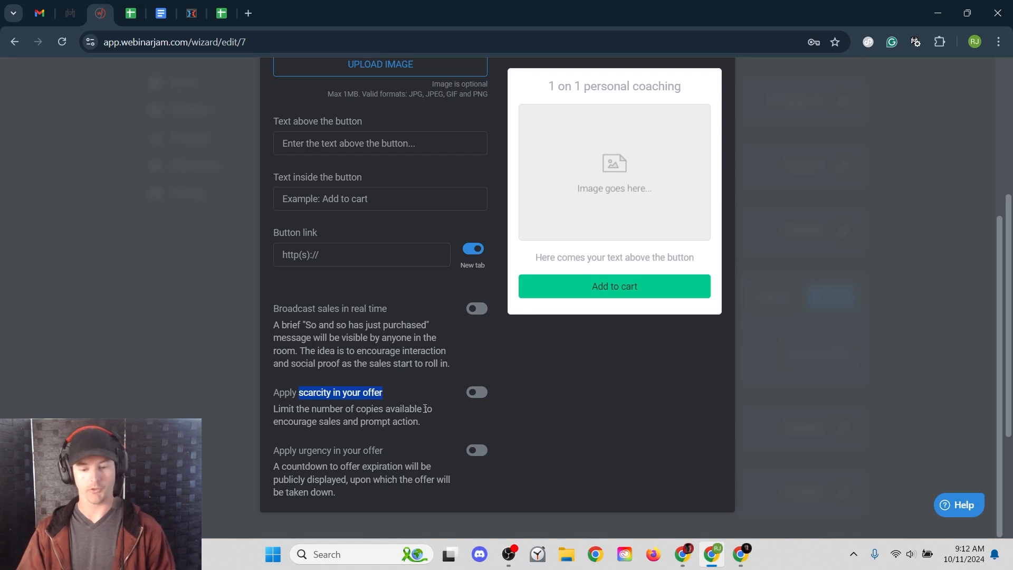
{"action": "left_click", "coordinate": [477, 392]}
{"action": "scroll", "coordinate": [388, 391], "scroll_direction": "down", "scroll_amount": 1}
{"action": "left_click", "coordinate": [285, 418]}
{"action": "type", "text": "5"}
{"action": "left_click", "coordinate": [380, 394]}
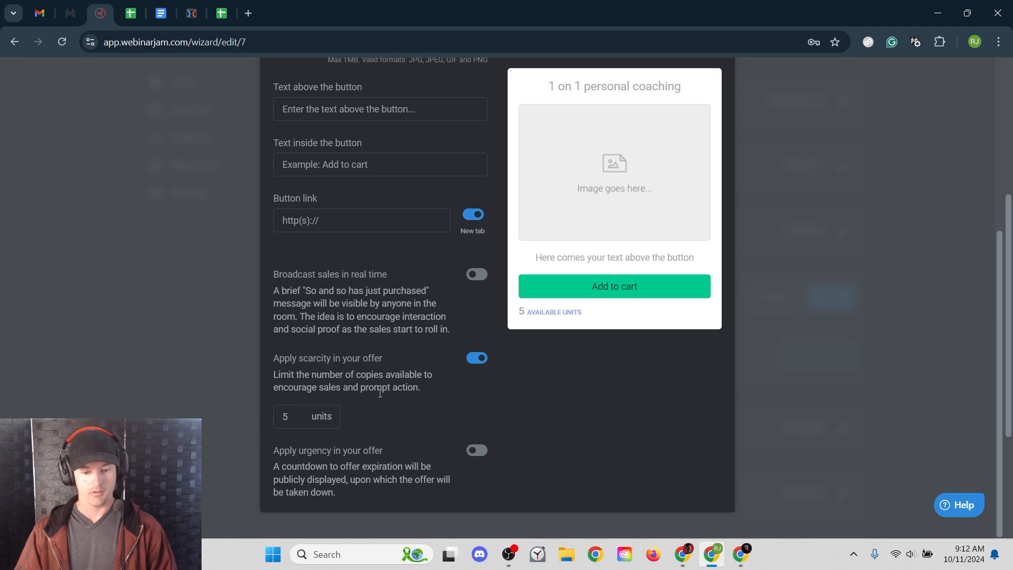
{"action": "left_click", "coordinate": [477, 358]}
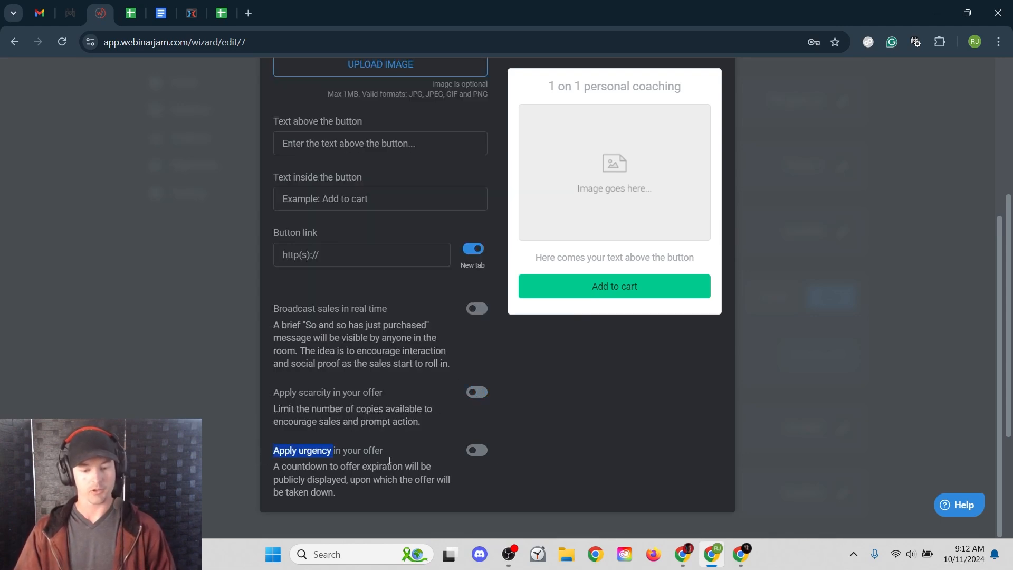
- Enable Apply urgency with a 3-hour countdown, then close the offer dialog
{"action": "left_click", "coordinate": [477, 450]}
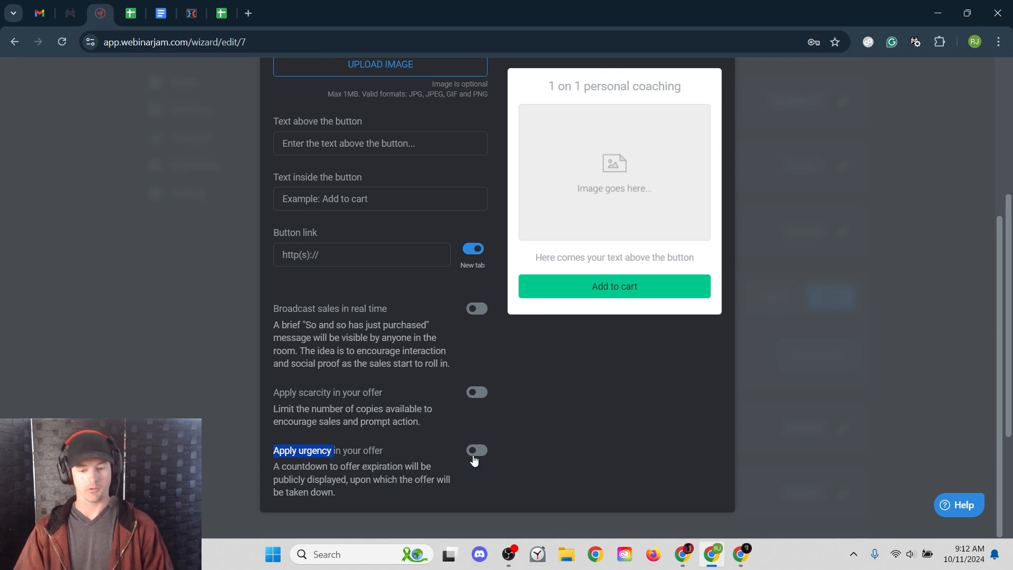
{"action": "left_click", "coordinate": [297, 484]}
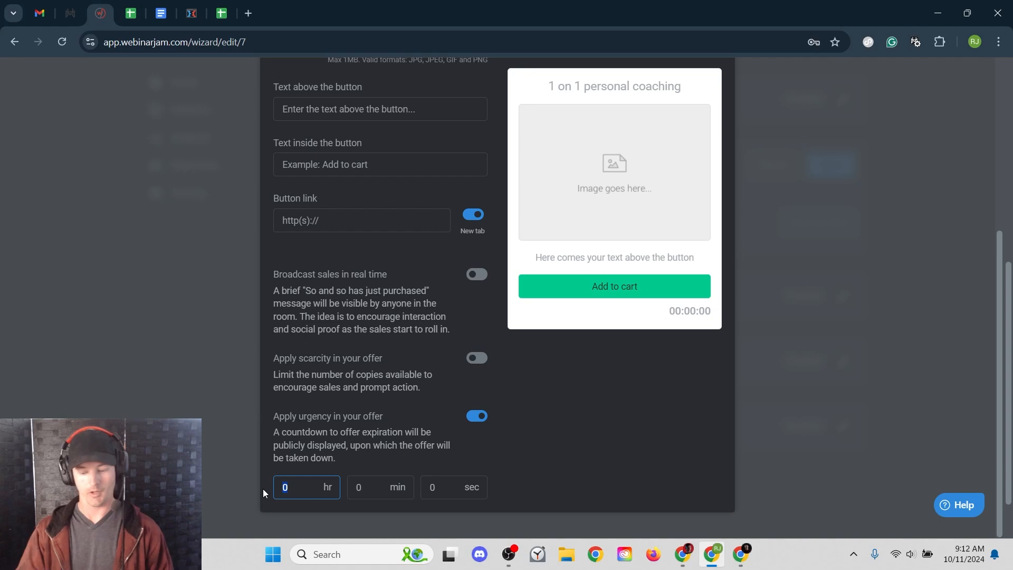
{"action": "left_click", "coordinate": [412, 449]}
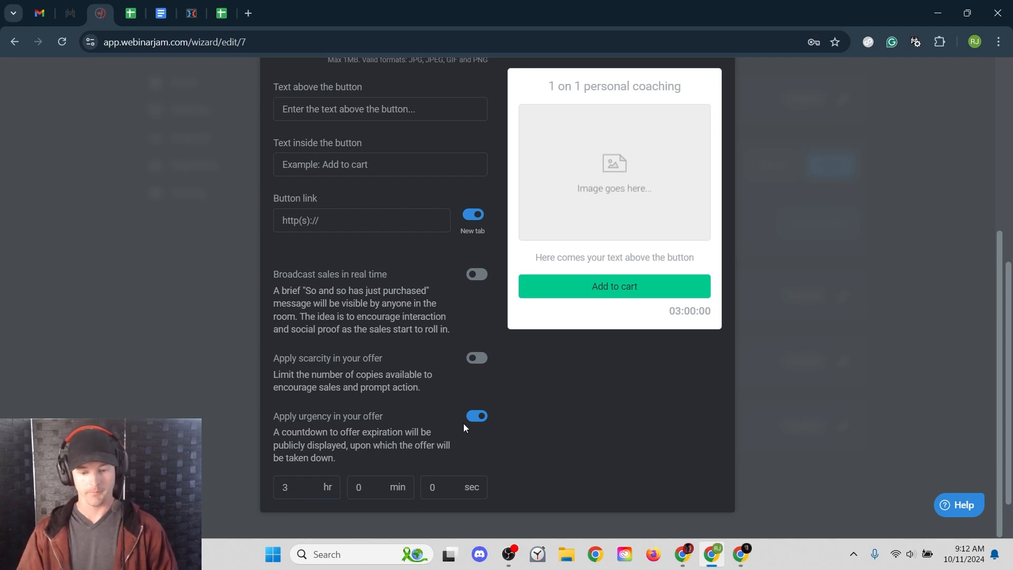
{"action": "scroll", "coordinate": [474, 414], "scroll_direction": "up", "scroll_amount": 5}
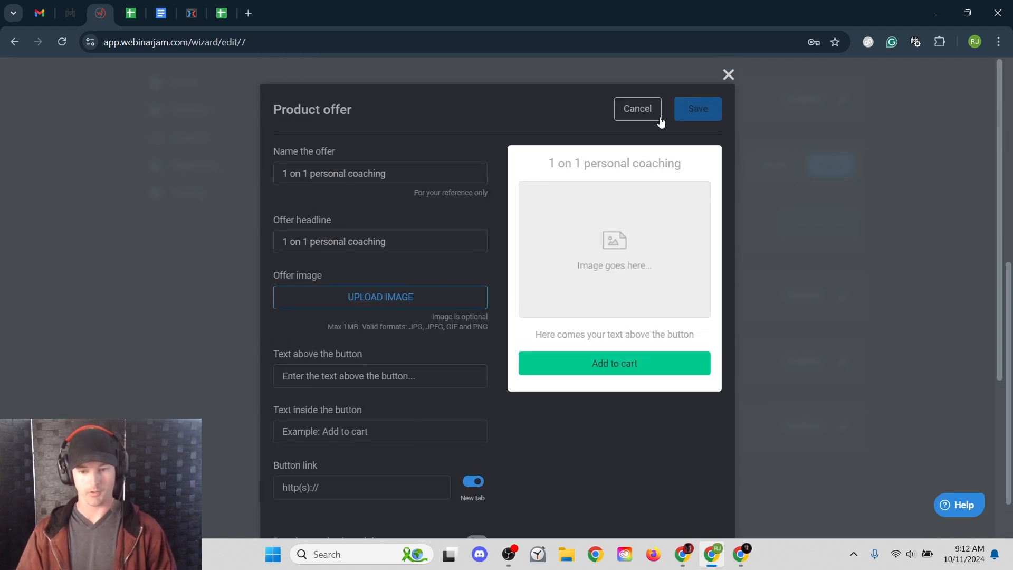
{"action": "left_click", "coordinate": [728, 75]}
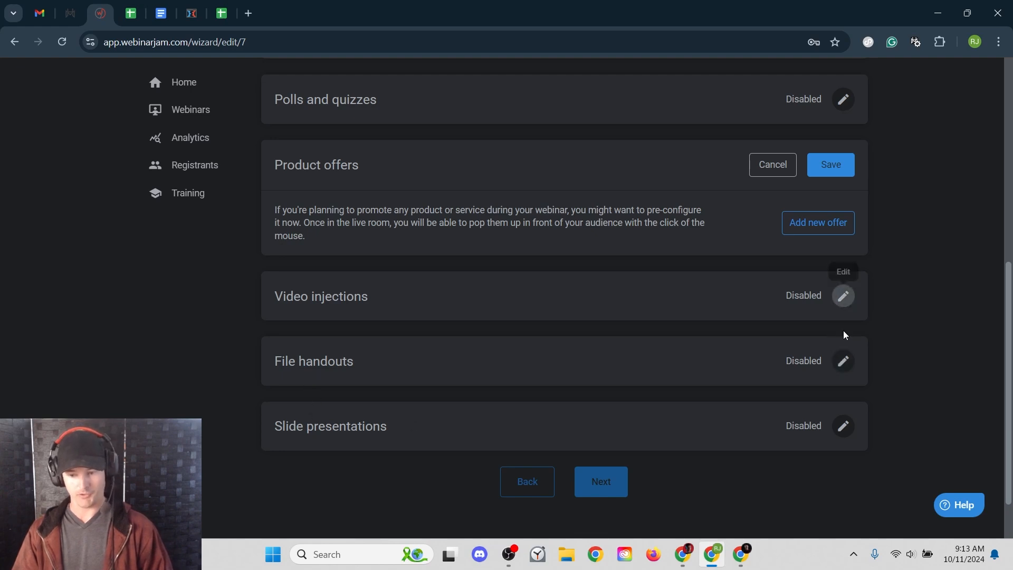
- Review the Video injections description, then cancel both Video injections and Product offers editors unsaved
{"action": "left_click", "coordinate": [843, 298]}
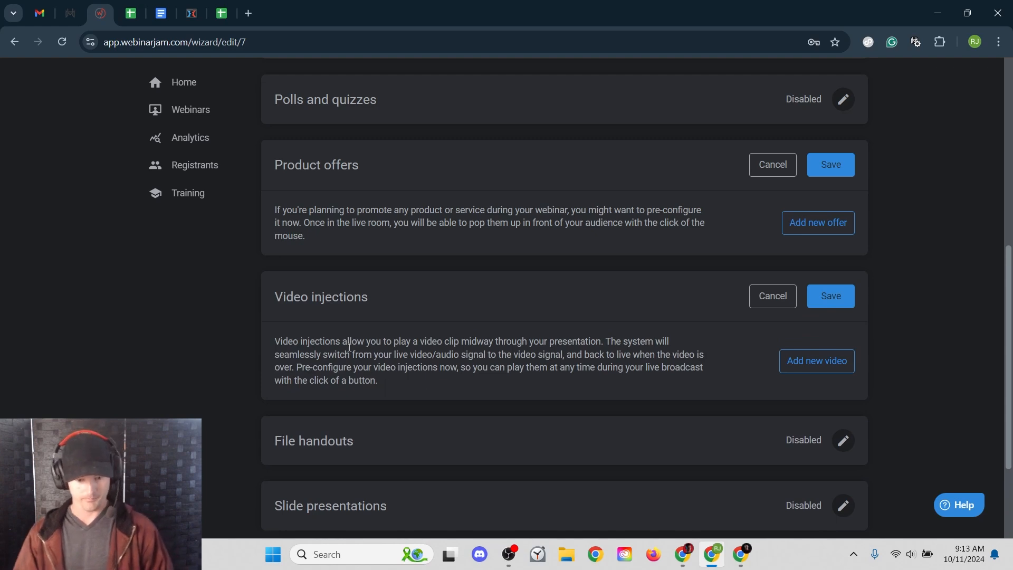
{"action": "left_click_drag", "start_coordinate": [309, 338], "coordinate": [484, 338]}
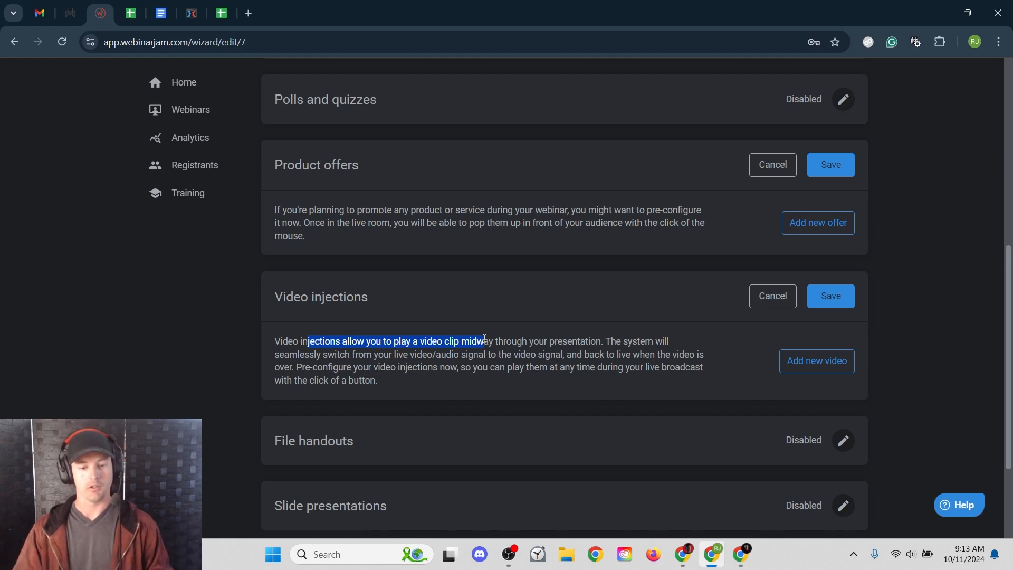
{"action": "left_click", "coordinate": [517, 340]}
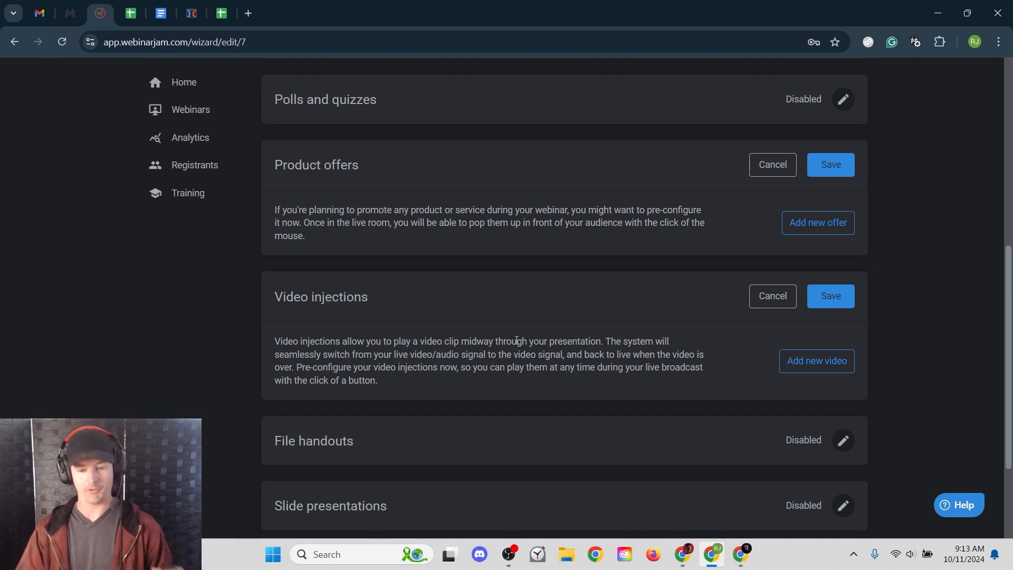
{"action": "left_click", "coordinate": [773, 296]}
{"action": "left_click", "coordinate": [772, 165]}
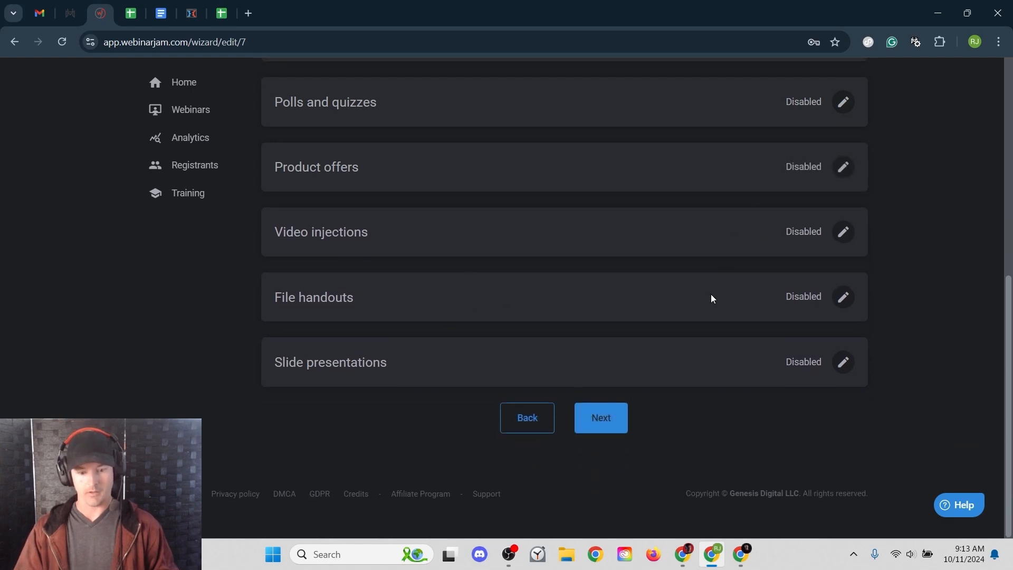
{"action": "left_click", "coordinate": [844, 297]}
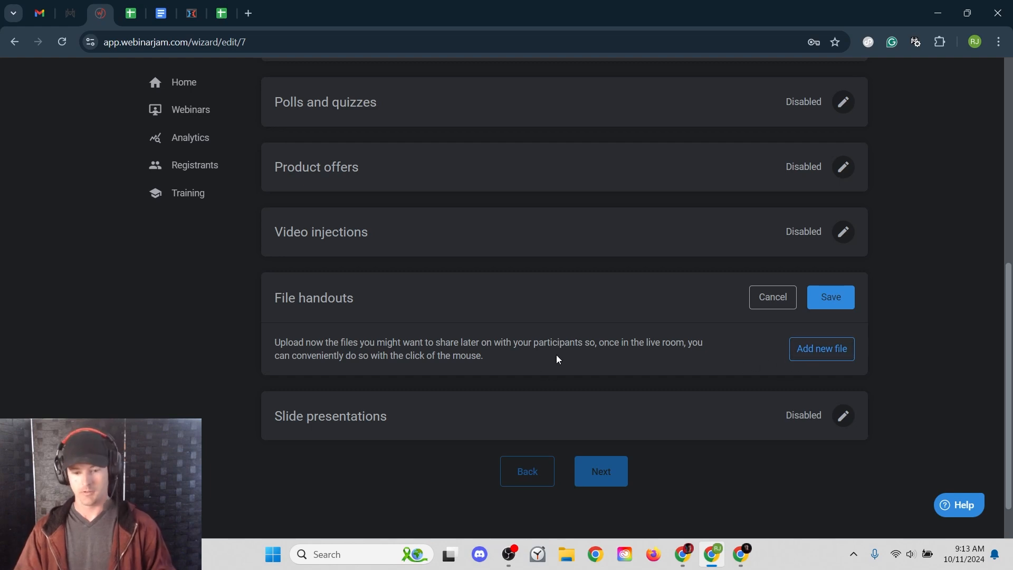
{"action": "left_click", "coordinate": [773, 299]}
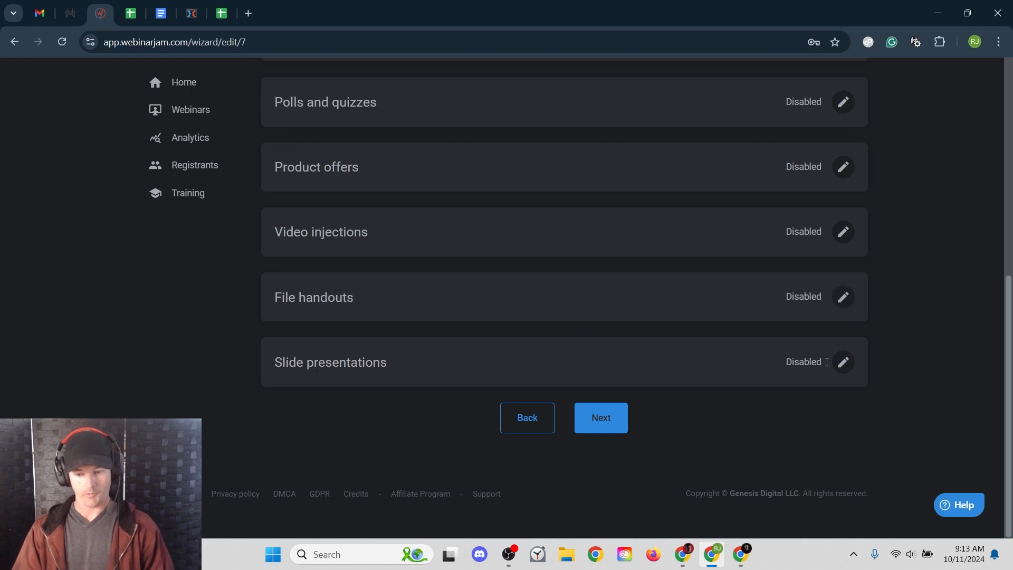
{"action": "left_click", "coordinate": [846, 363]}
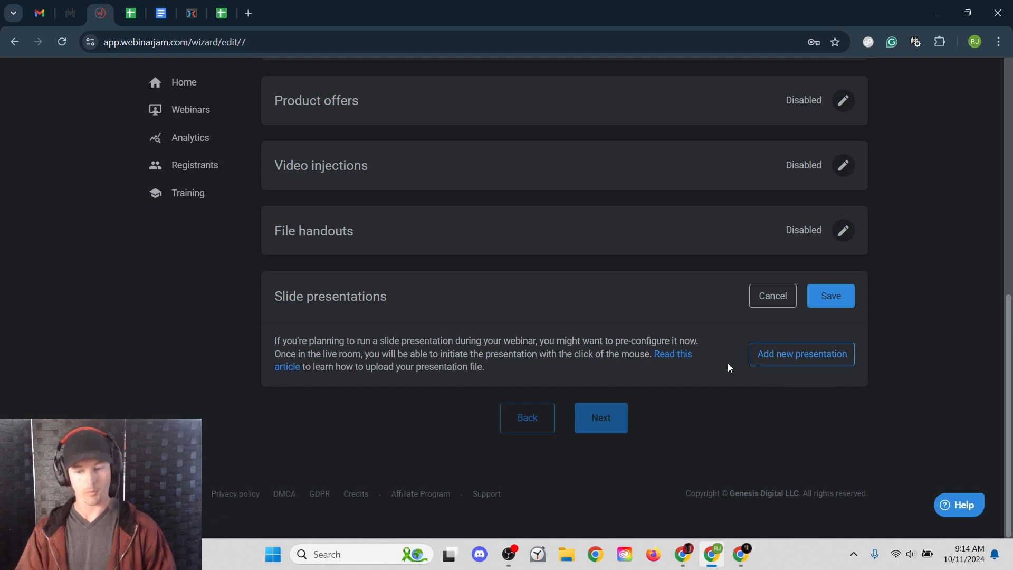
{"action": "left_click", "coordinate": [779, 306]}
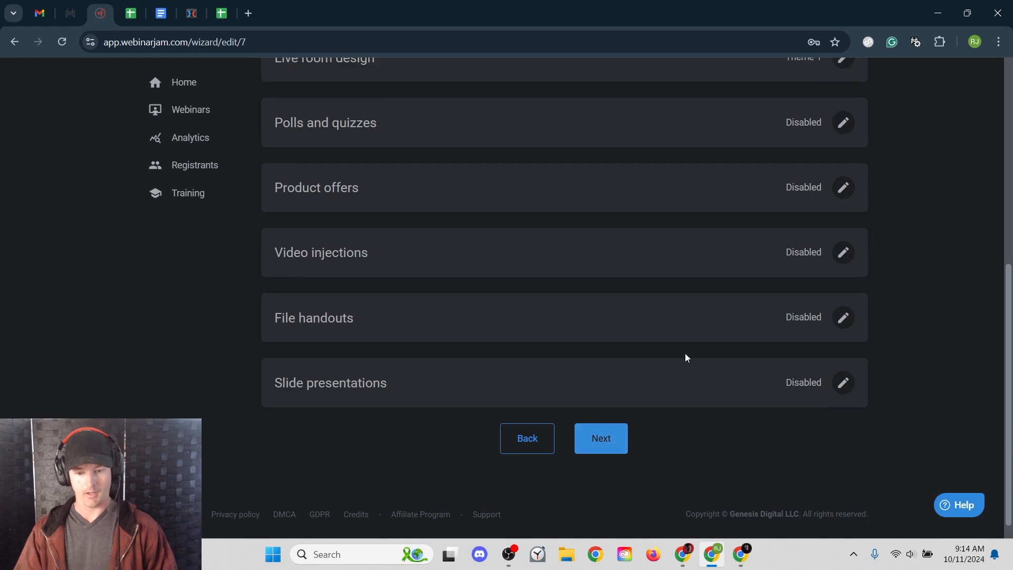
{"action": "scroll", "coordinate": [659, 380], "scroll_direction": "down", "scroll_amount": 5}
{"action": "left_click", "coordinate": [606, 418]}
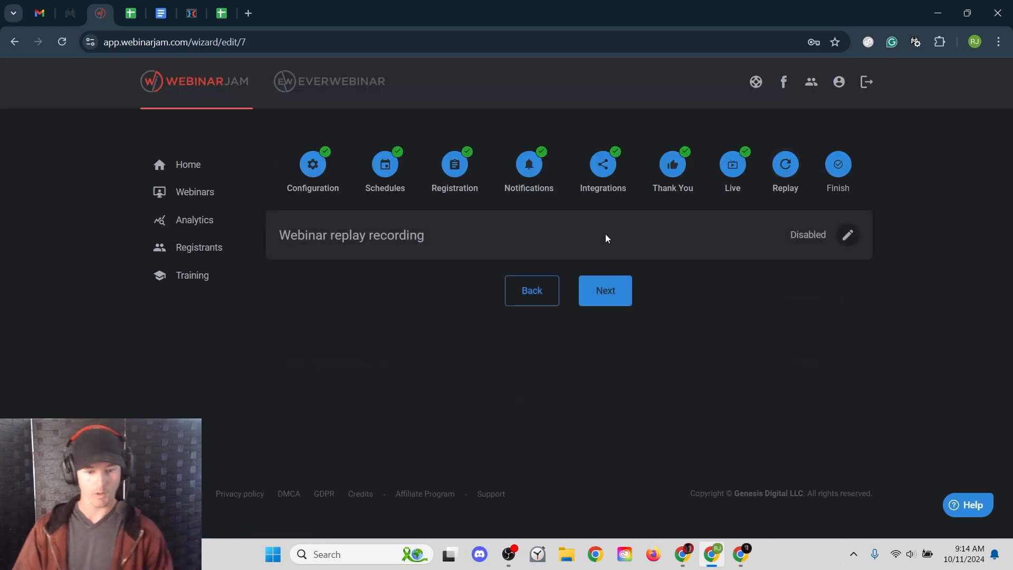
- Set Webinar replay recording to 'Yes, allow access to the replay page' and save
{"action": "left_click", "coordinate": [844, 241]}
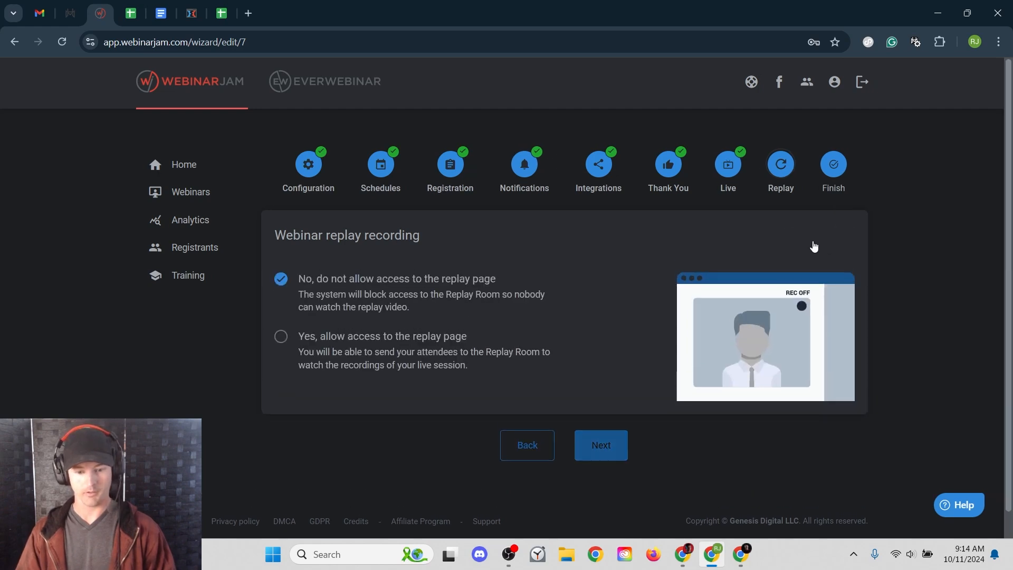
{"action": "left_click", "coordinate": [325, 349]}
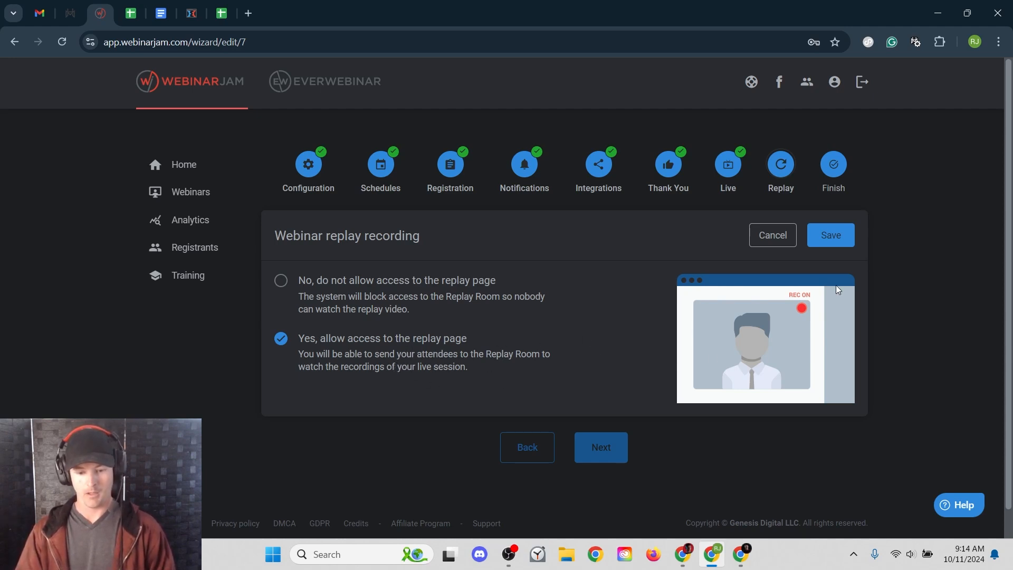
{"action": "left_click", "coordinate": [812, 248]}
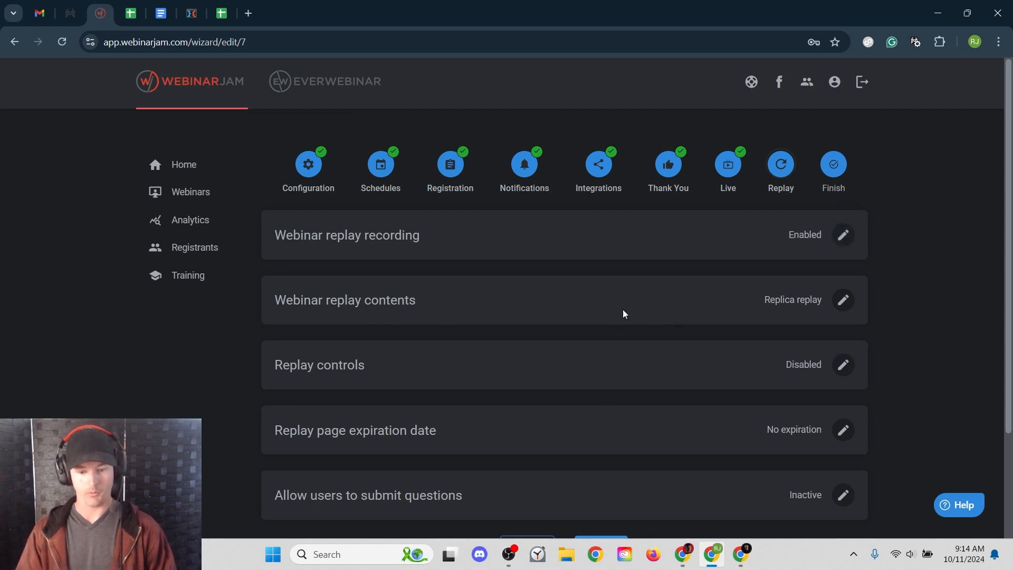
- Open the Webinar replay contents settings to see the Replica replay, Custom video and redirect choices
{"action": "left_click", "coordinate": [844, 302]}
{"action": "scroll", "coordinate": [570, 329], "scroll_direction": "down", "scroll_amount": 2}
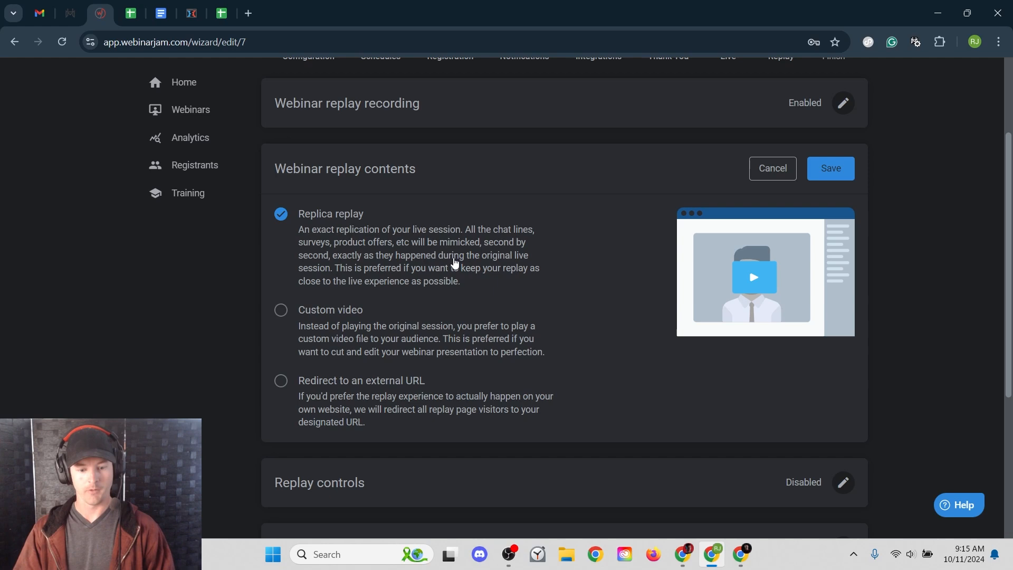
- Compare Custom video and external URL redirect, then save Replica replay as the replay contents
{"action": "left_click", "coordinate": [330, 317]}
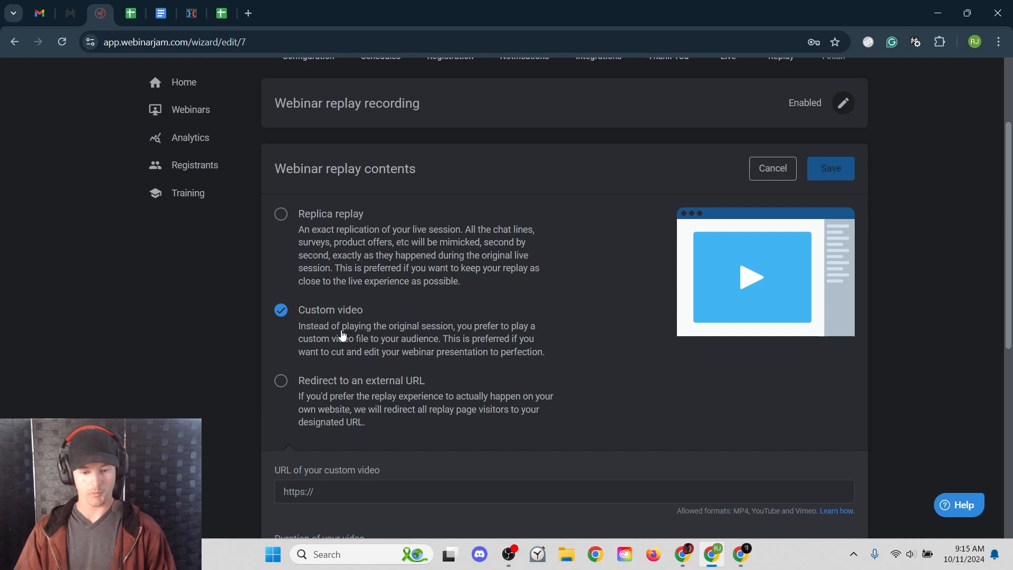
{"action": "left_click", "coordinate": [379, 400]}
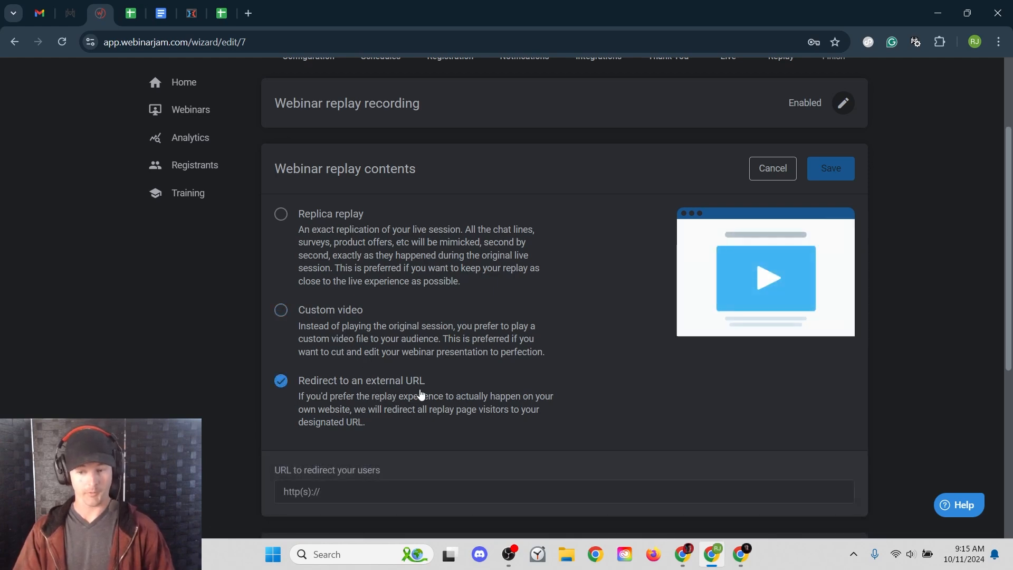
{"action": "left_click", "coordinate": [344, 233]}
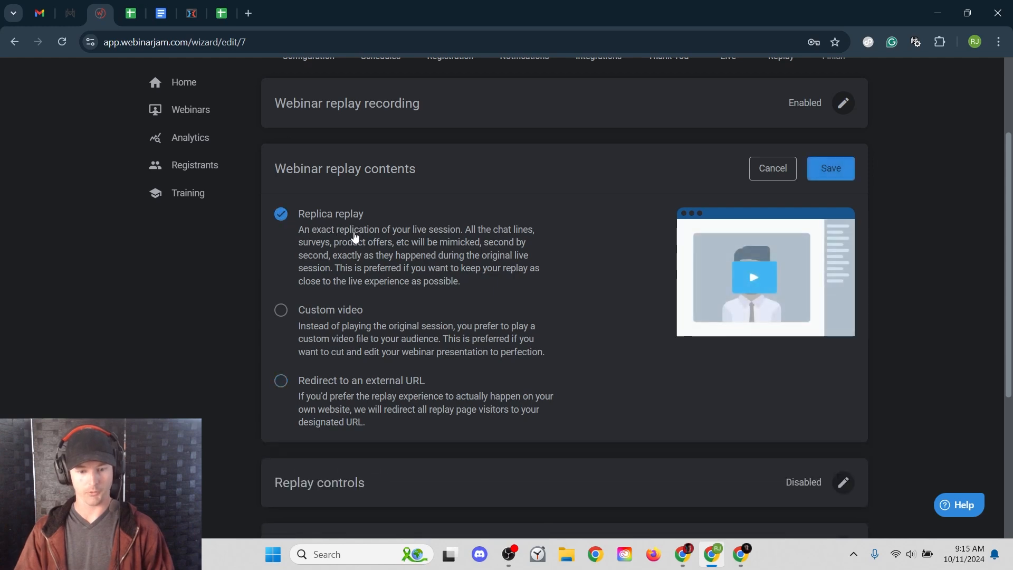
{"action": "left_click", "coordinate": [826, 172]}
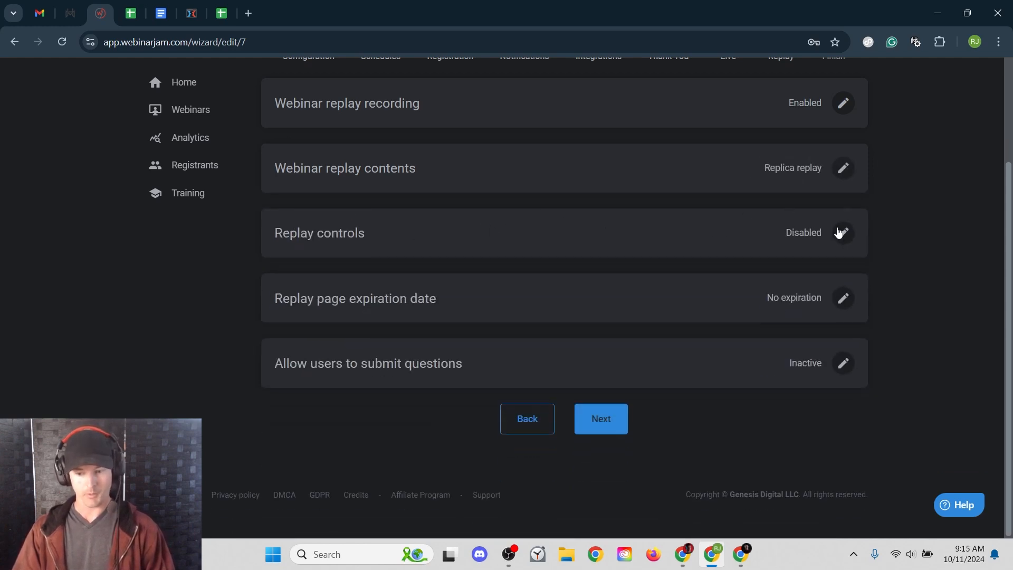
- Enable replay controls with 'Yes, allow the user to use the player controls' and save
{"action": "left_click", "coordinate": [844, 233]}
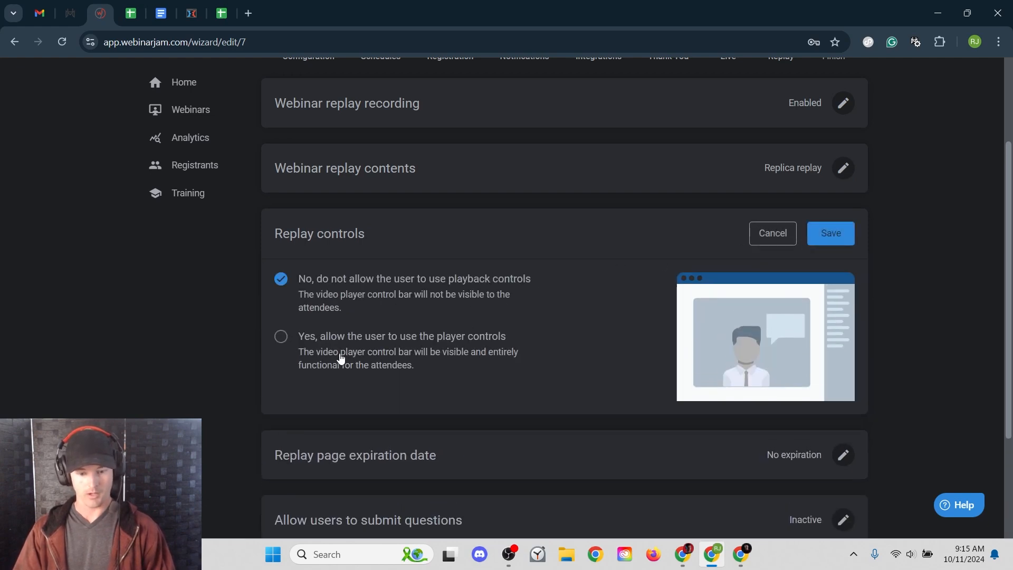
{"action": "left_click", "coordinate": [353, 369]}
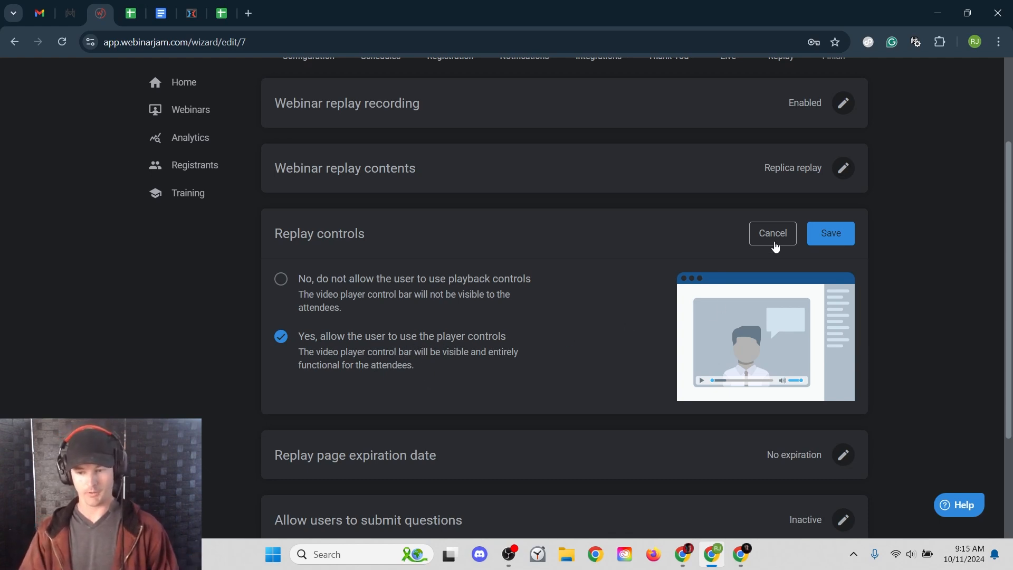
{"action": "left_click", "coordinate": [828, 246]}
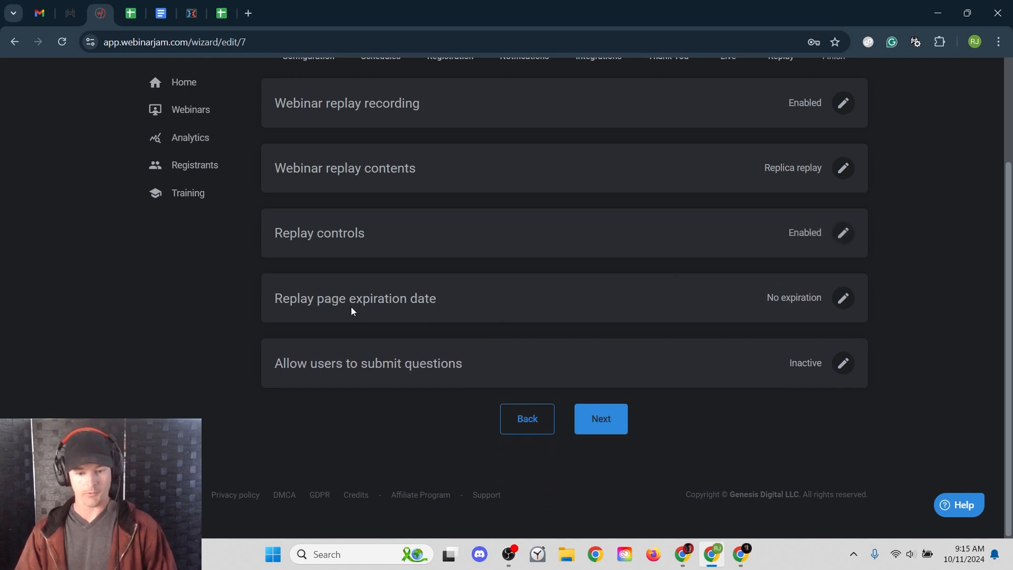
{"action": "left_click", "coordinate": [844, 298]}
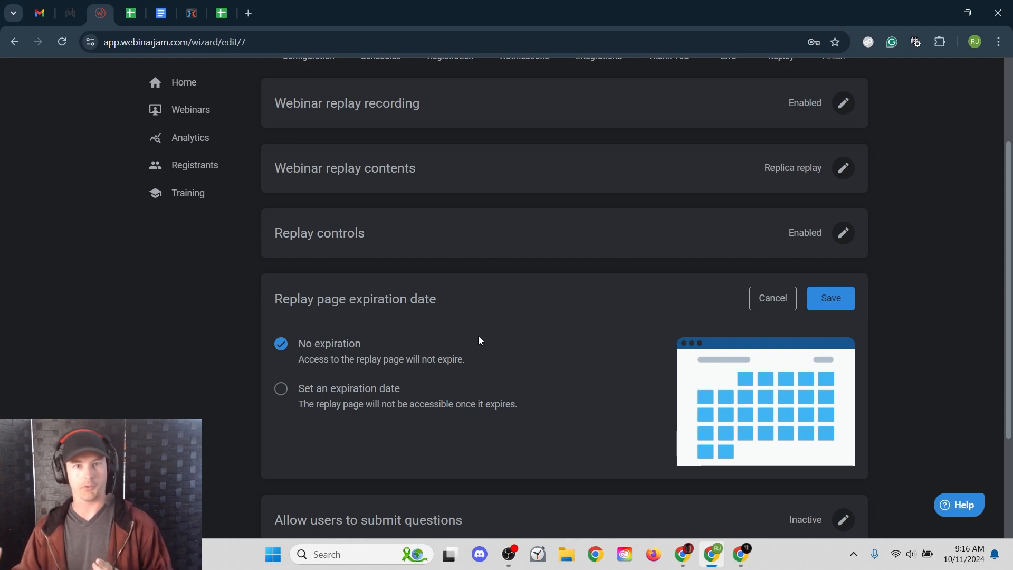
- Set the replay page to expire 72 hours after the live session and save
{"action": "left_click", "coordinate": [373, 389]}
{"action": "scroll", "coordinate": [463, 375], "scroll_direction": "down", "scroll_amount": 2}
{"action": "double_click", "coordinate": [385, 380]}
{"action": "type", "text": "72"}
{"action": "left_click", "coordinate": [343, 299]}
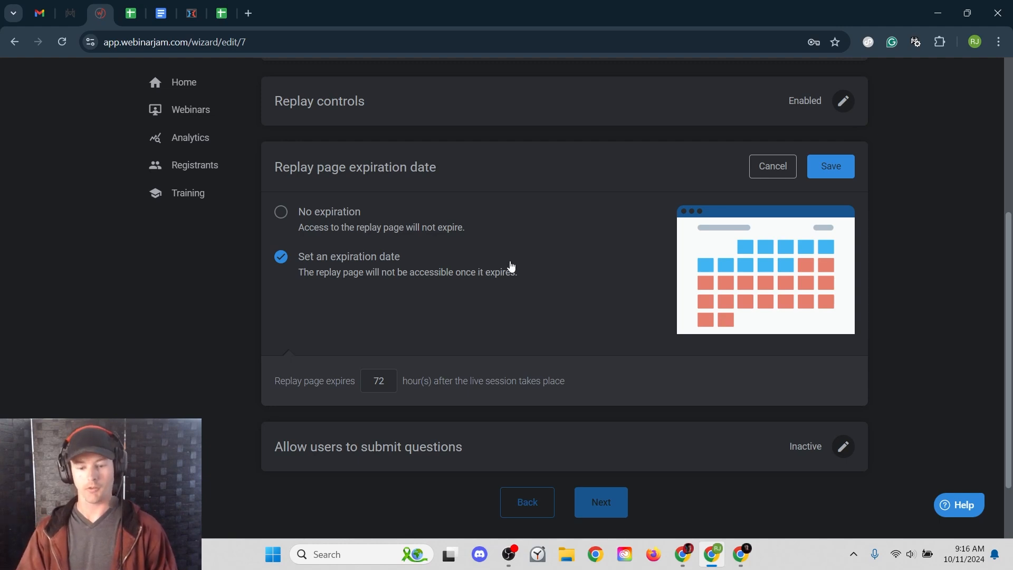
{"action": "left_click", "coordinate": [818, 180]}
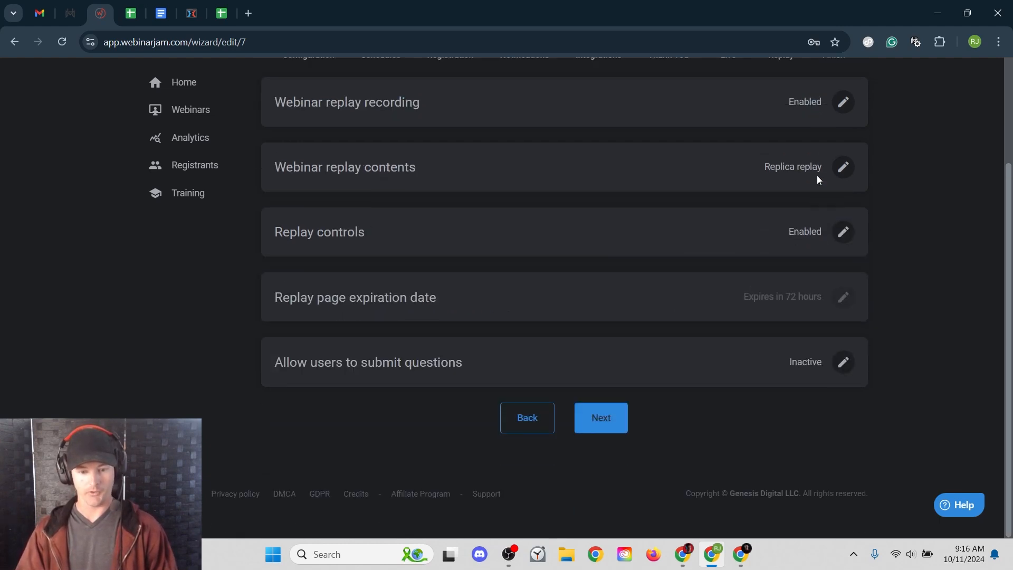
{"action": "left_click_drag", "start_coordinate": [288, 362], "coordinate": [437, 362]}
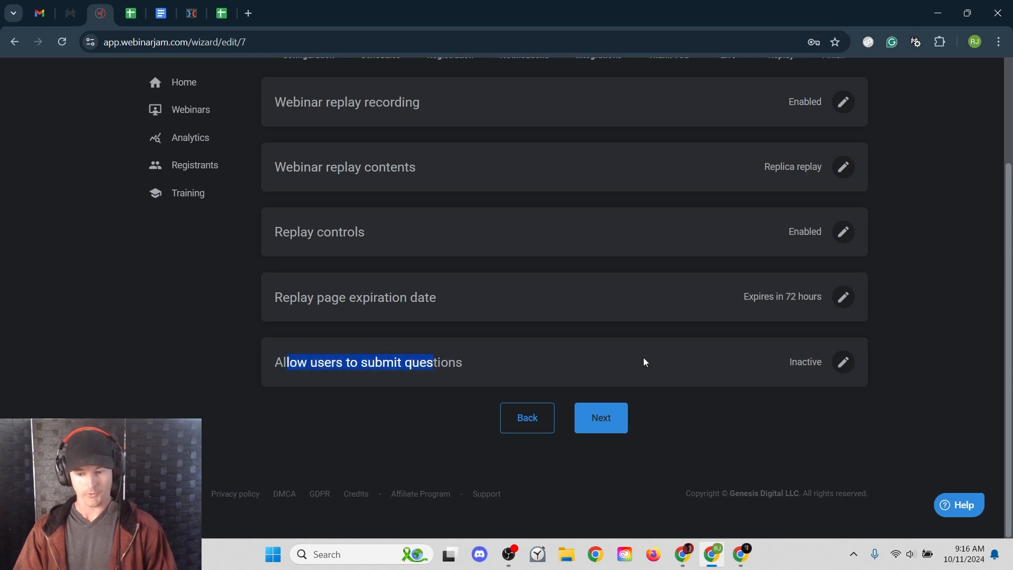
{"action": "left_click", "coordinate": [643, 357]}
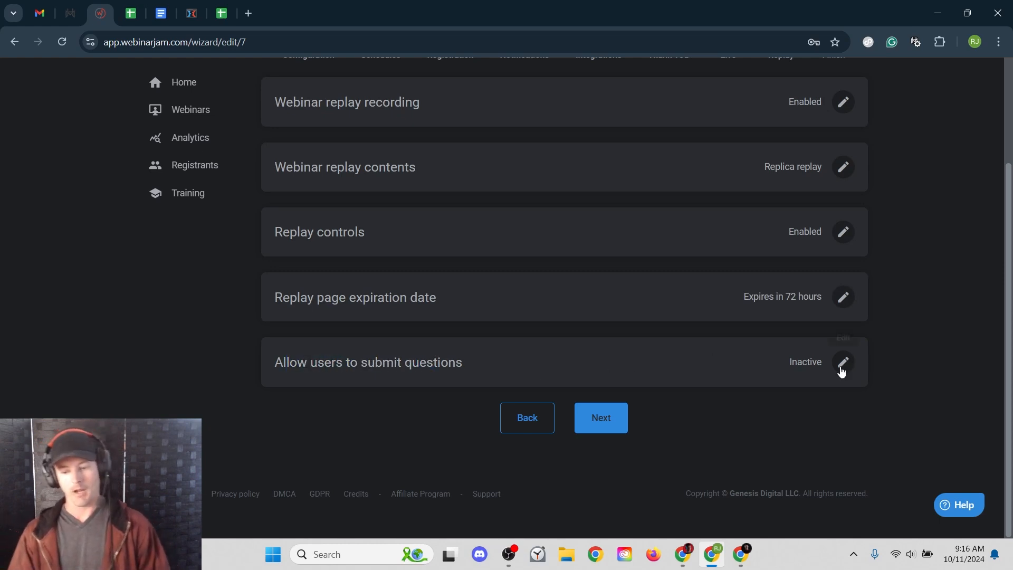
{"action": "left_click", "coordinate": [841, 364]}
{"action": "scroll", "coordinate": [606, 376], "scroll_direction": "down", "scroll_amount": 1}
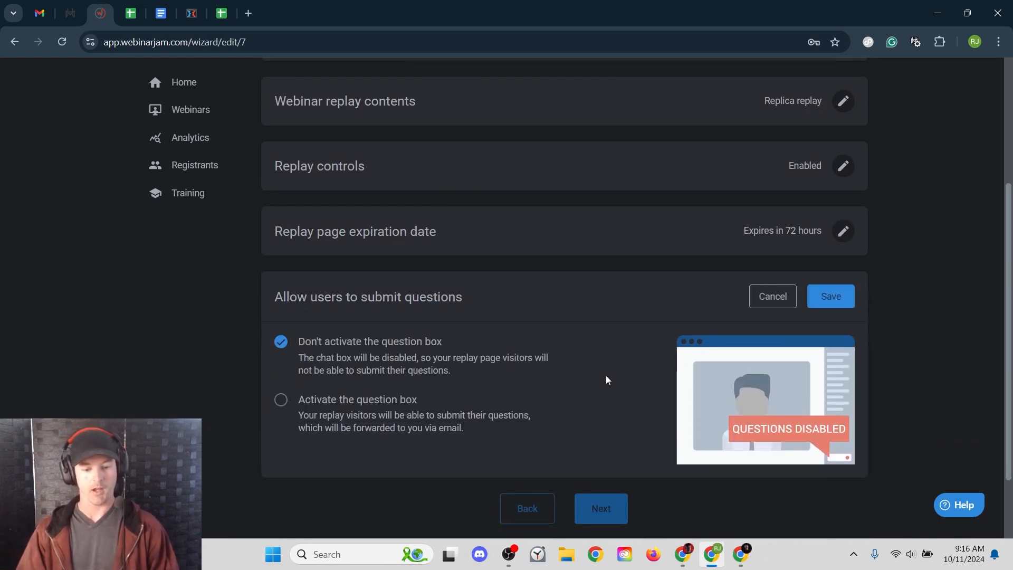
{"action": "left_click", "coordinate": [341, 419]}
{"action": "scroll", "coordinate": [258, 380], "scroll_direction": "down", "scroll_amount": 2}
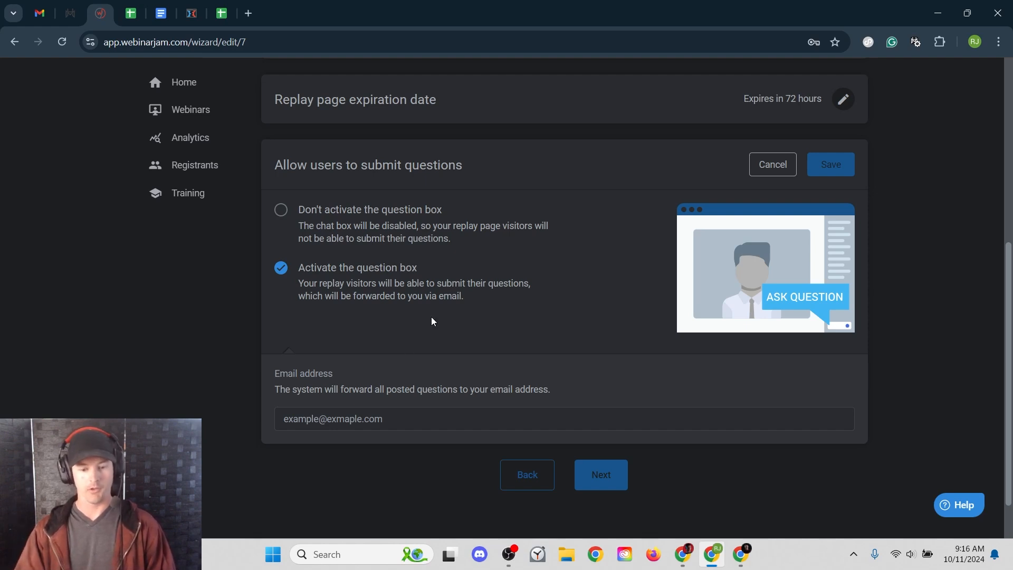
{"action": "left_click", "coordinate": [407, 226]}
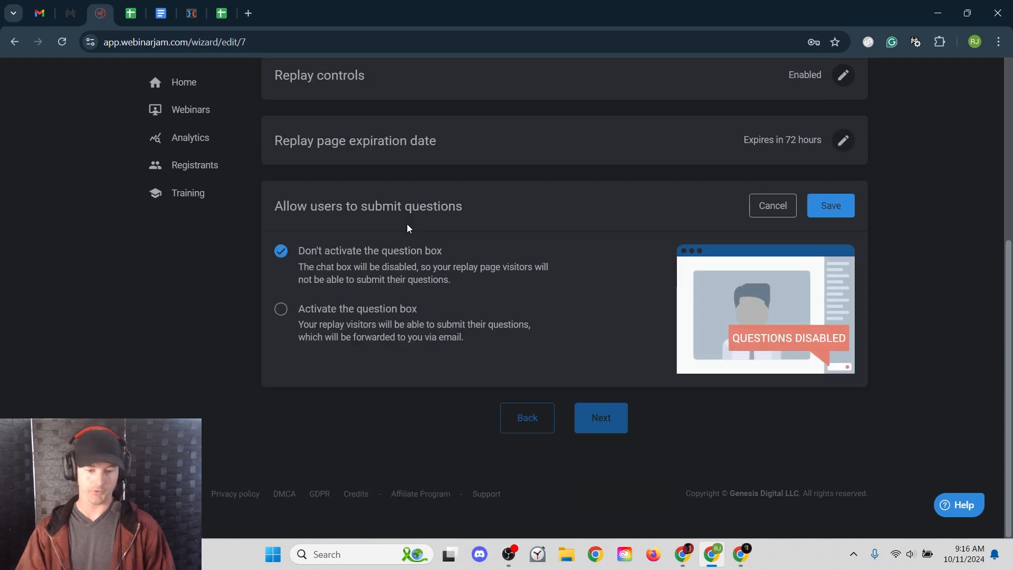
{"action": "left_click", "coordinate": [823, 207]}
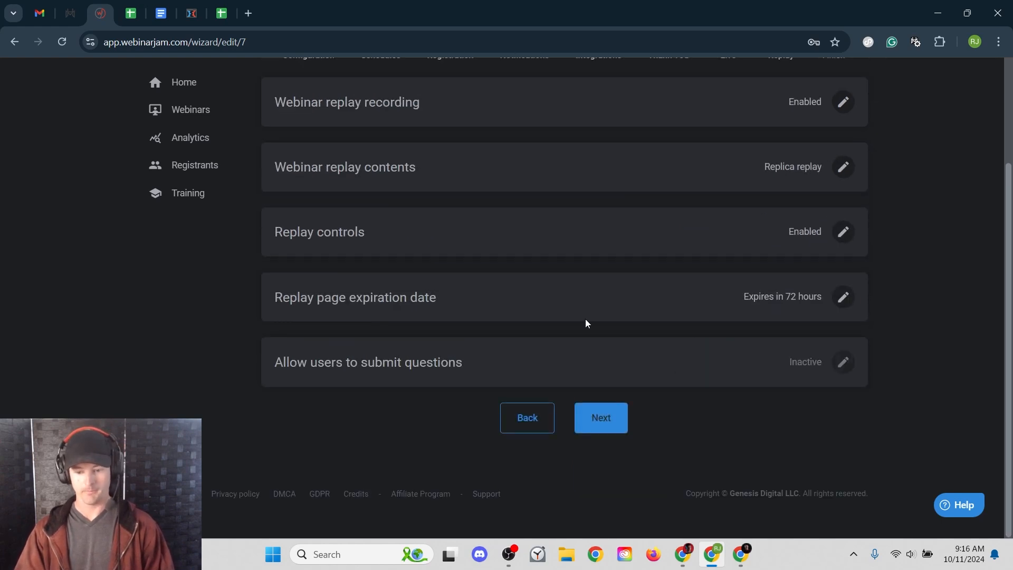
{"action": "left_click", "coordinate": [607, 418]}
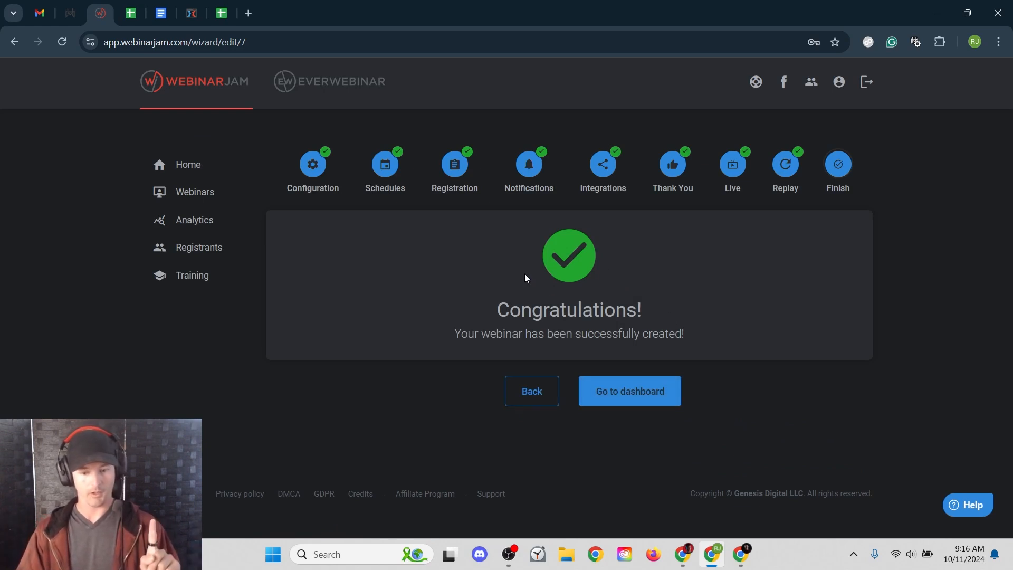
{"action": "left_click", "coordinate": [631, 398]}
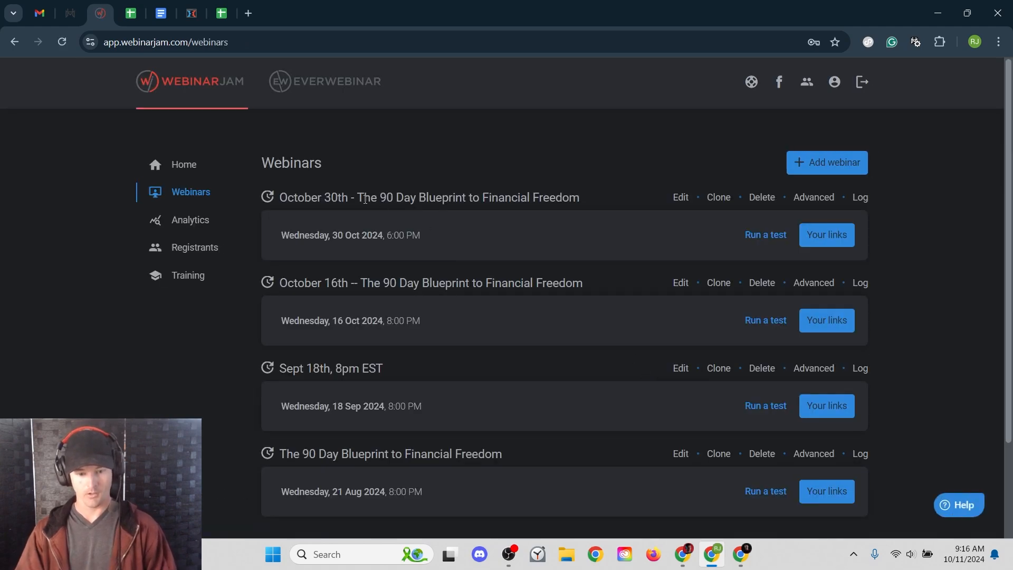
{"action": "left_click_drag", "start_coordinate": [291, 200], "coordinate": [564, 202]}
{"action": "left_click", "coordinate": [663, 212]}
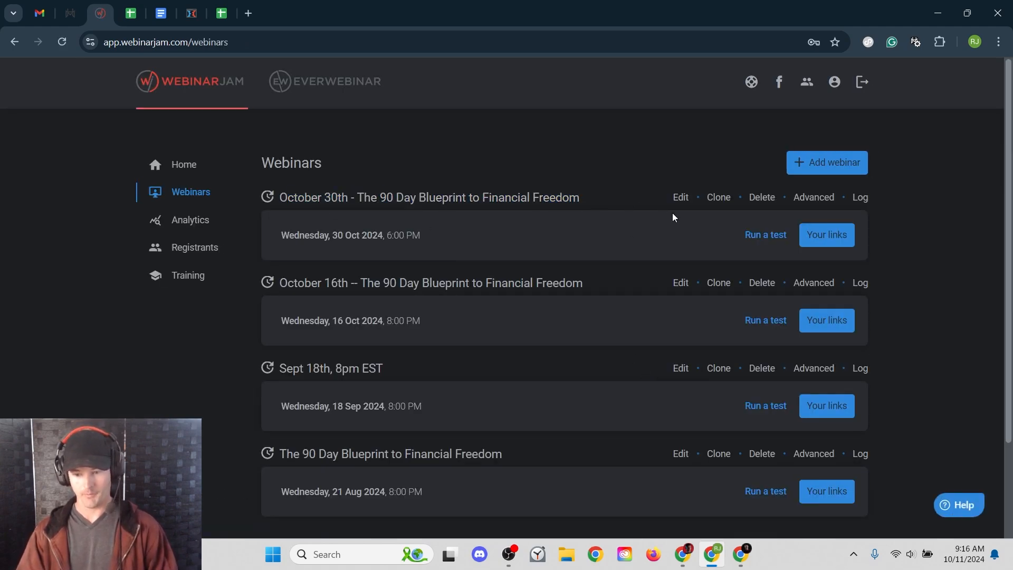
- Open Your links for the October 30th webinar and select the registration page URL
{"action": "left_click", "coordinate": [828, 238]}
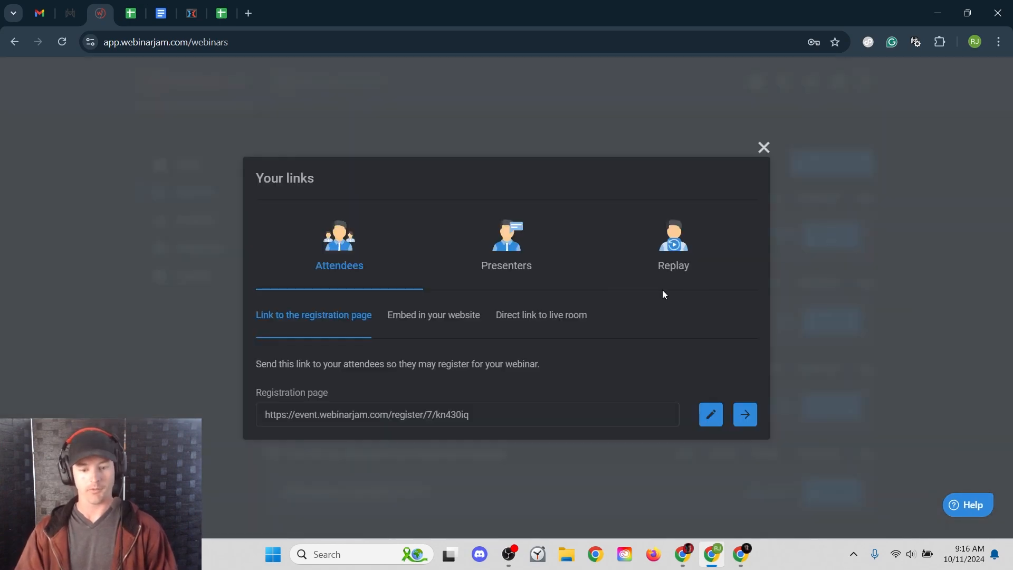
{"action": "left_click_drag", "start_coordinate": [488, 415], "coordinate": [262, 426]}
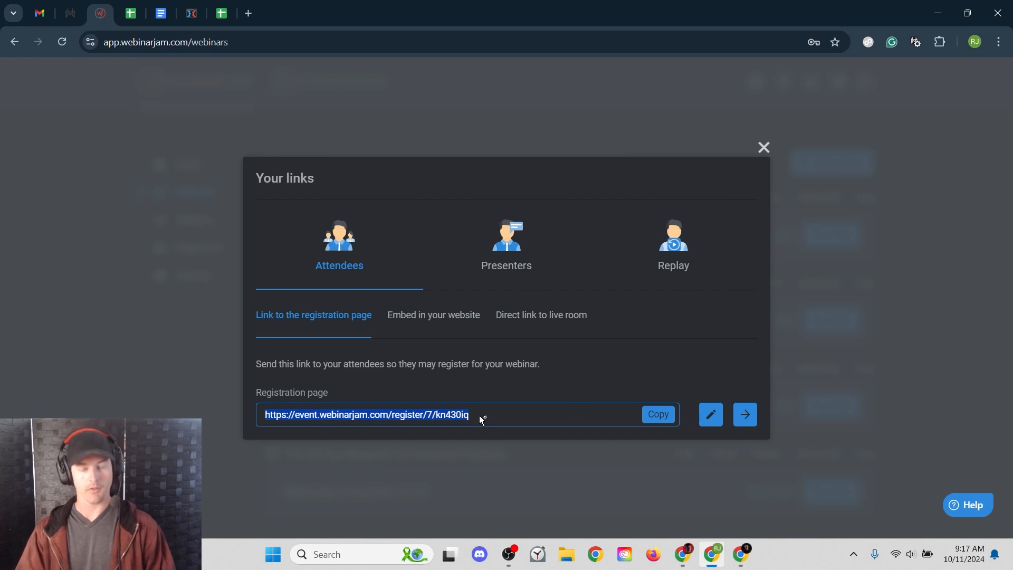
- Bring up the 'Embed in your website' registration options
{"action": "left_click", "coordinate": [445, 325]}
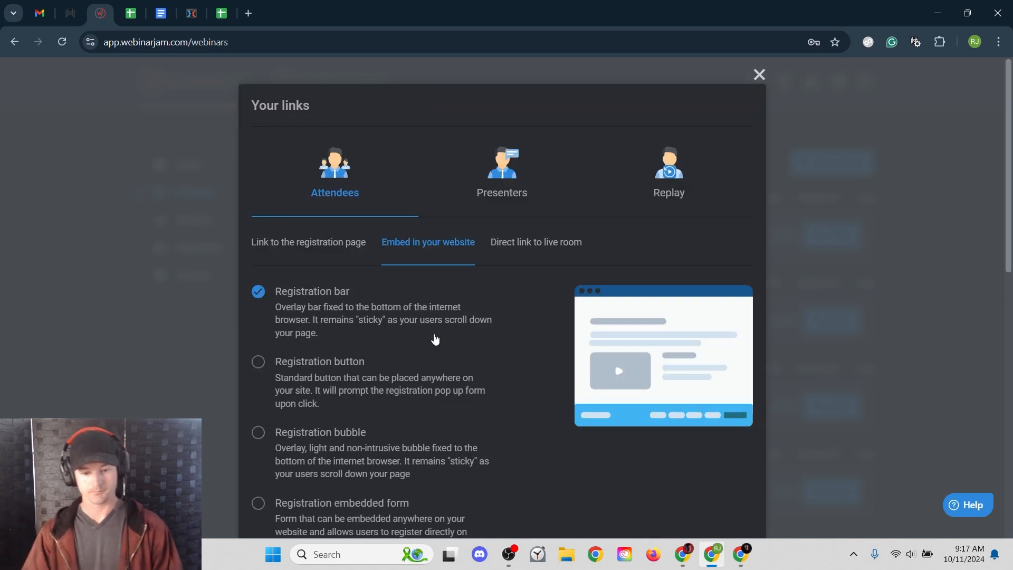
{"action": "scroll", "coordinate": [459, 312], "scroll_direction": "down", "scroll_amount": 3}
{"action": "scroll", "coordinate": [458, 312], "scroll_direction": "up", "scroll_amount": 1}
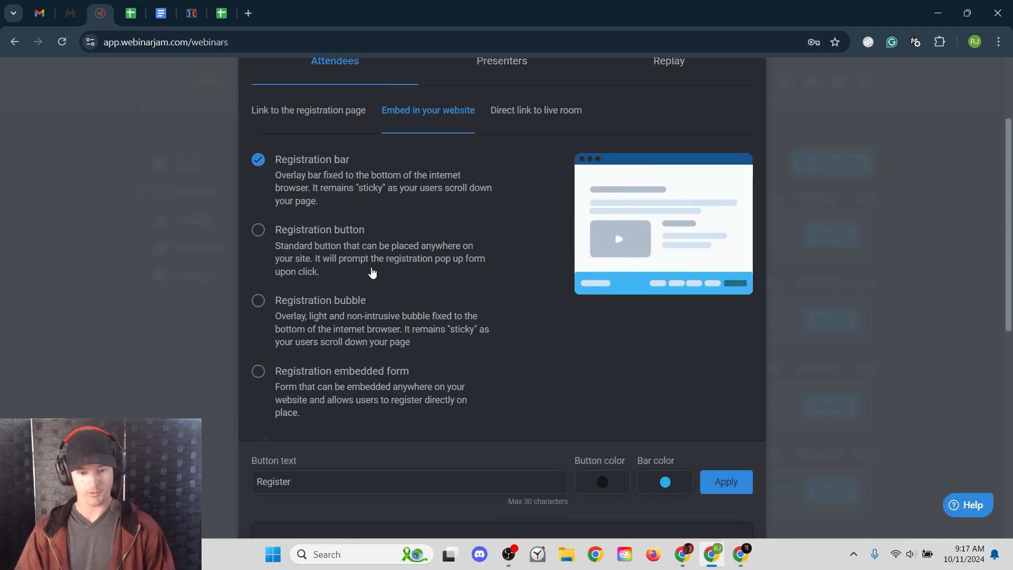
{"action": "scroll", "coordinate": [376, 264], "scroll_direction": "down", "scroll_amount": 2}
- Change the registration bar's button text from 'Register' to 'Reserve your seat'
{"action": "left_click", "coordinate": [339, 346]}
{"action": "left_click_drag", "start_coordinate": [338, 346], "coordinate": [232, 351]}
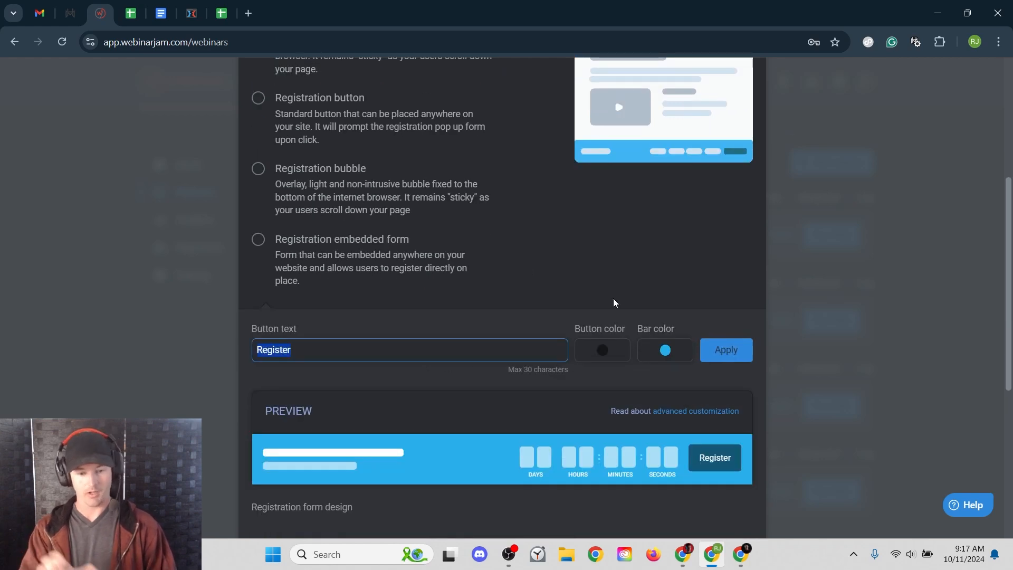
{"action": "type", "text": "Join"}
{"action": "key", "text": "BackSpace"}
{"action": "key", "text": "BackSpace"}
{"action": "key", "text": "BackSpace"}
{"action": "key", "text": "BackSpace"}
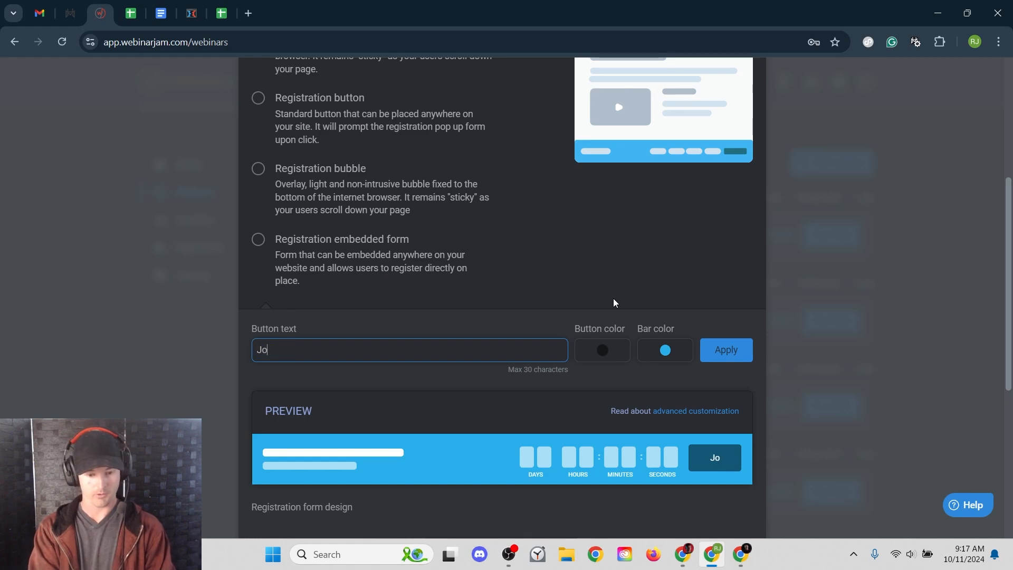
{"action": "type", "text": "Resee"}
{"action": "key", "text": "BackSpace"}
{"action": "type", "text": "rve your"}
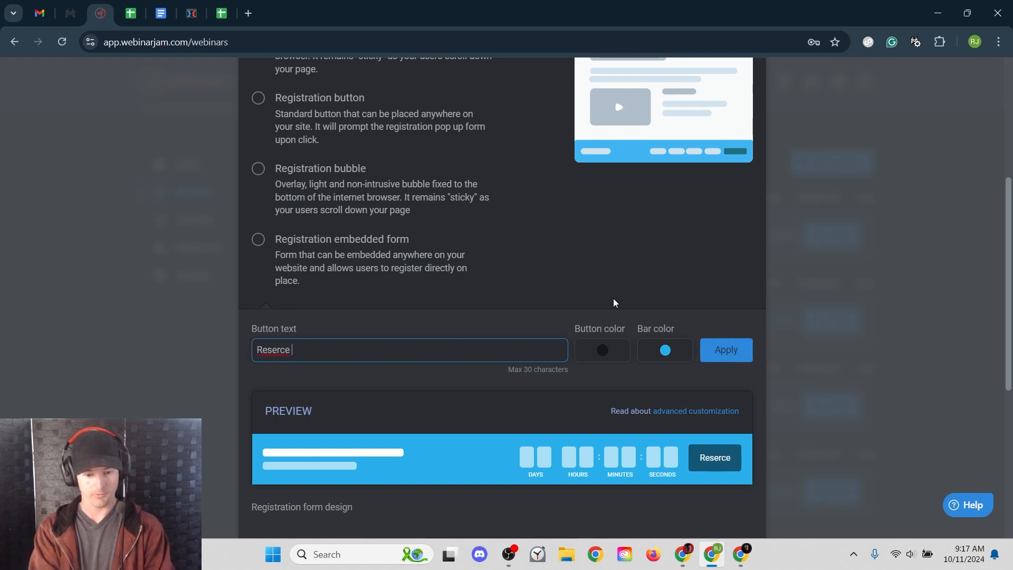
{"action": "type", "text": " seat"}
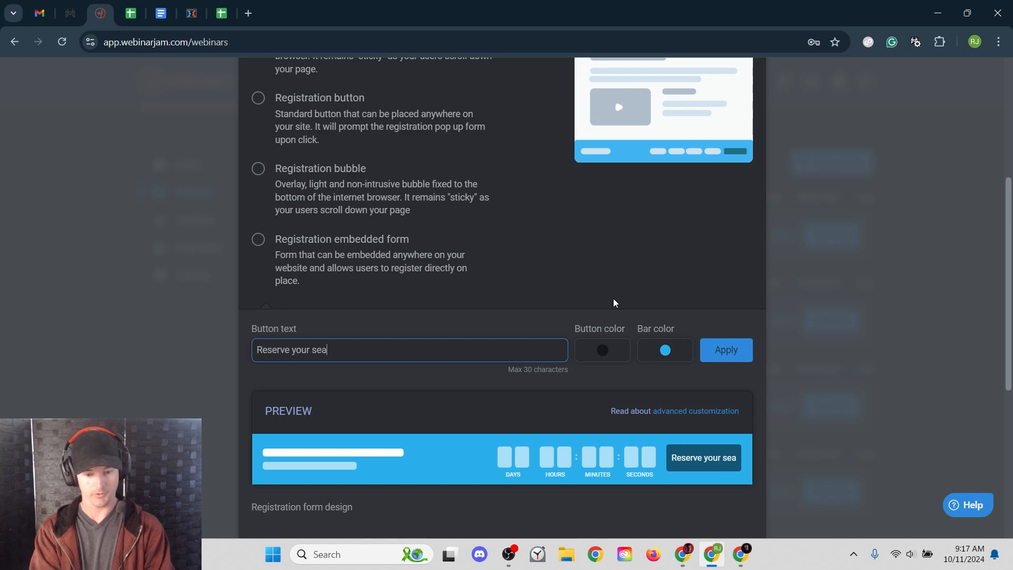
{"action": "left_click", "coordinate": [368, 374]}
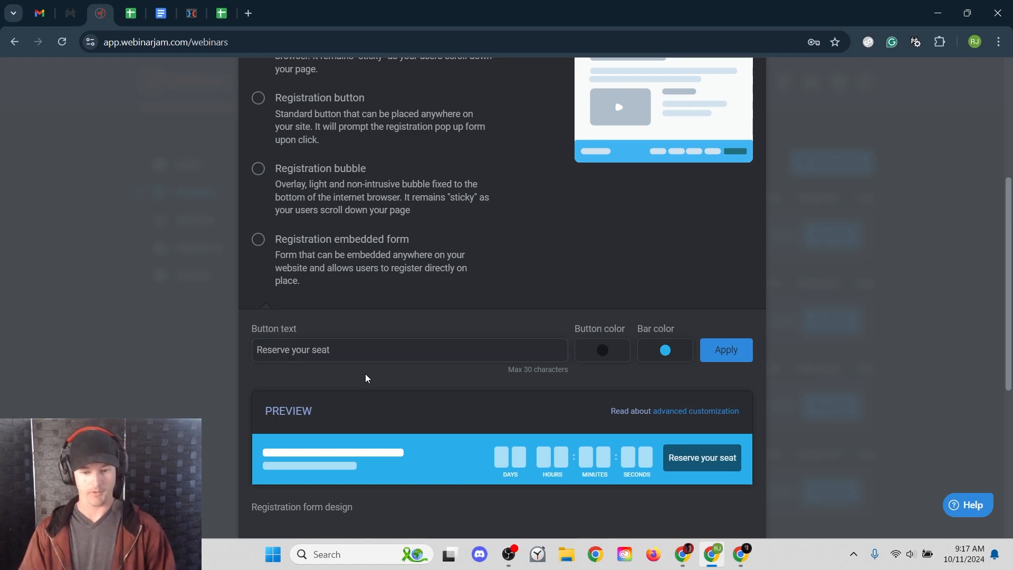
- Review the remaining embed options, then show the direct live-room link
{"action": "scroll", "coordinate": [435, 399], "scroll_direction": "down", "scroll_amount": 6}
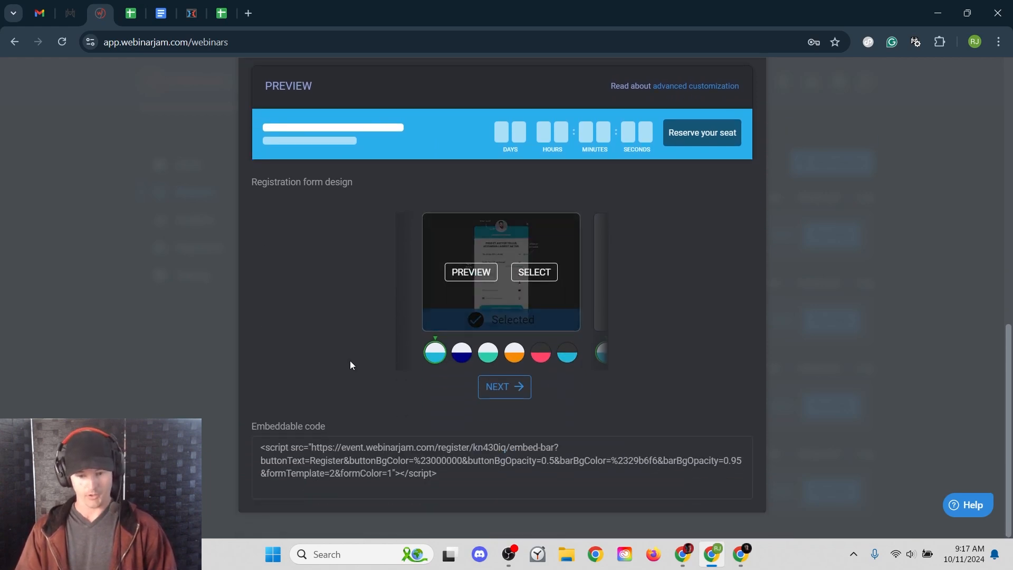
{"action": "mouse_move", "coordinate": [448, 472]}
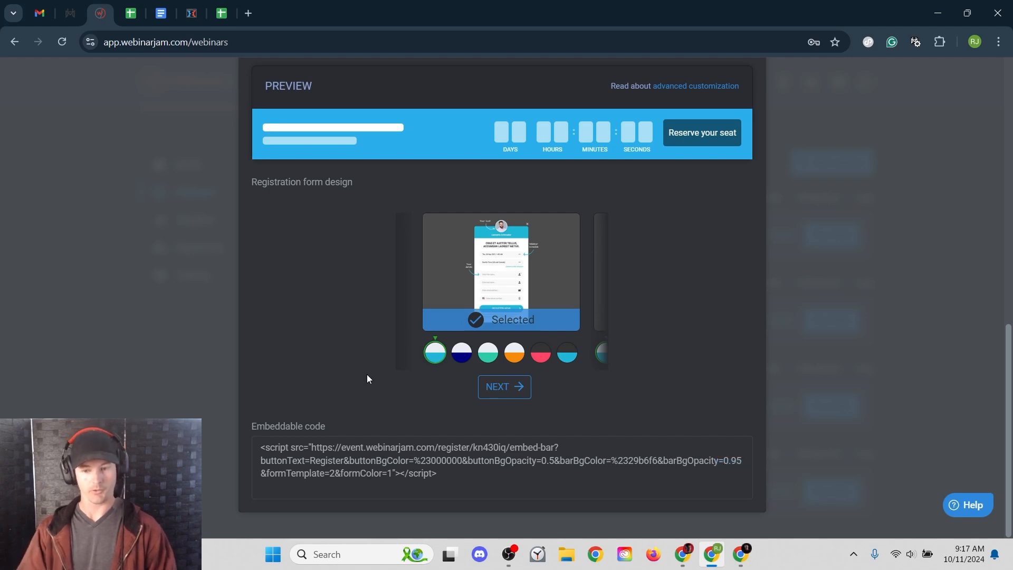
{"action": "scroll", "coordinate": [367, 374], "scroll_direction": "up", "scroll_amount": 1}
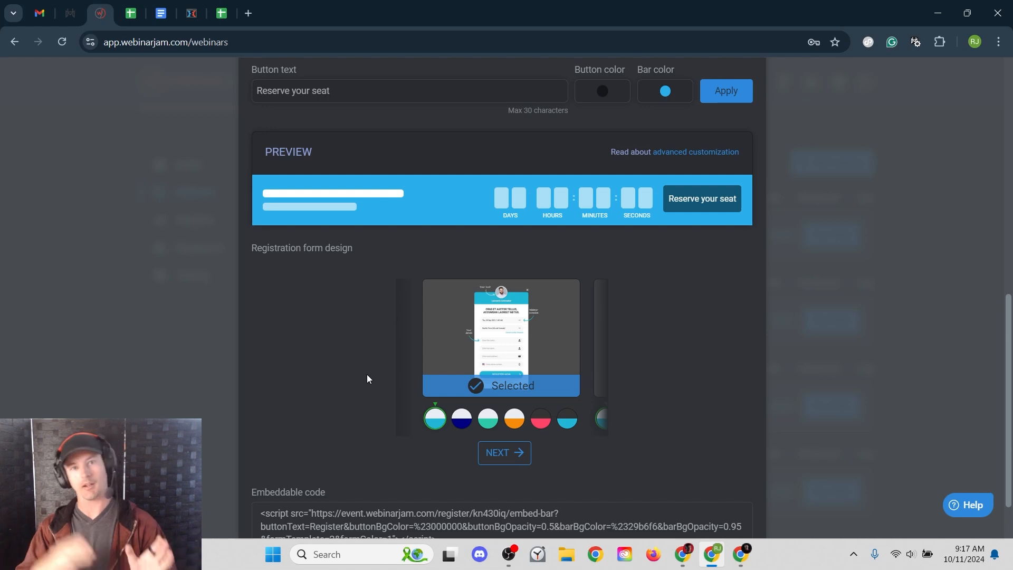
{"action": "scroll", "coordinate": [367, 379], "scroll_direction": "up", "scroll_amount": 5}
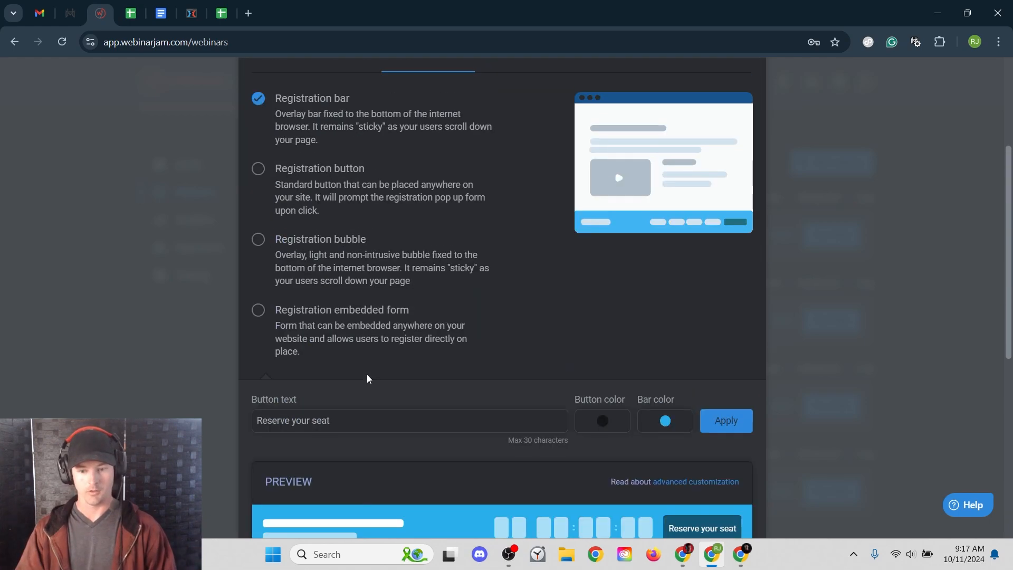
{"action": "scroll", "coordinate": [374, 370], "scroll_direction": "up", "scroll_amount": 3}
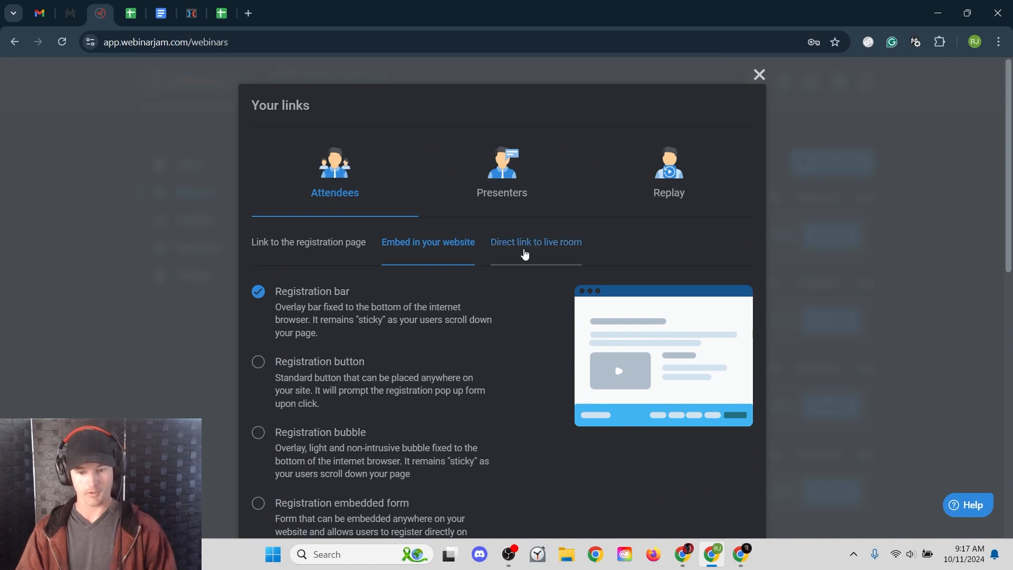
{"action": "left_click", "coordinate": [526, 254]}
- Examine the attendees' direct live-room link that bypasses registration
{"action": "mouse_move", "coordinate": [533, 433]}
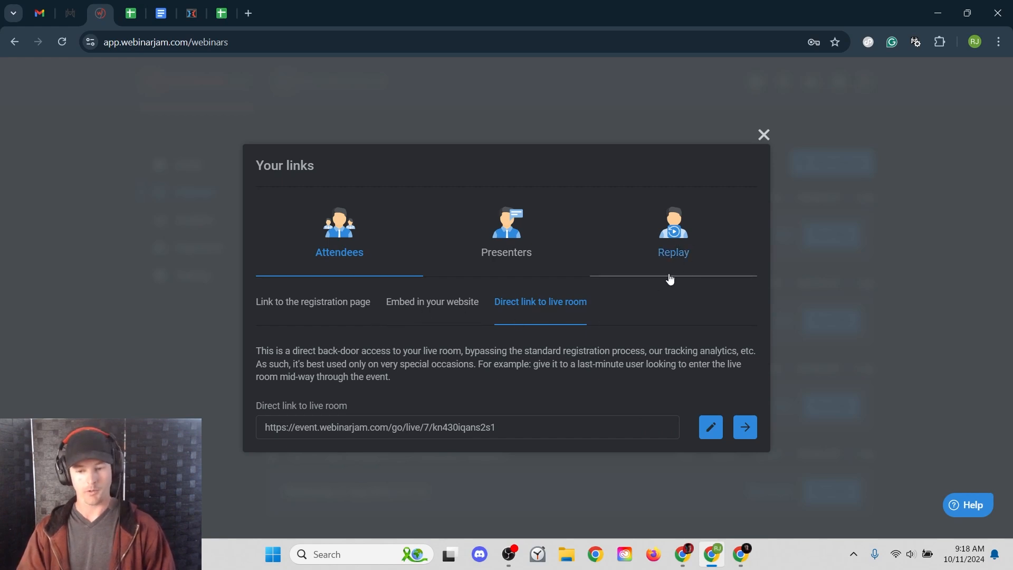
- Check the Replay and Presenters links, return to Attendees, and close the Your links dialog
{"action": "left_click", "coordinate": [675, 253]}
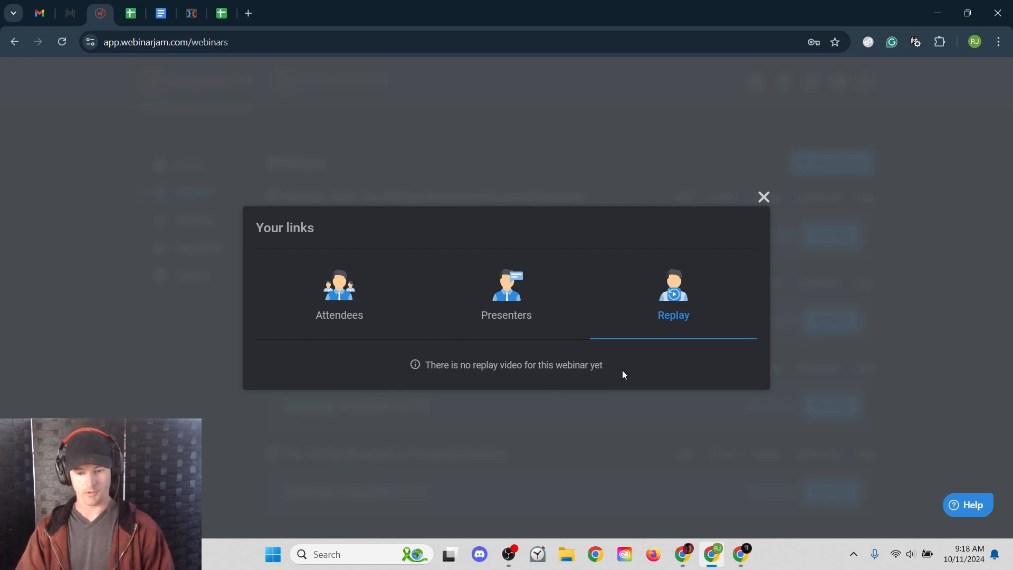
{"action": "left_click", "coordinate": [522, 323]}
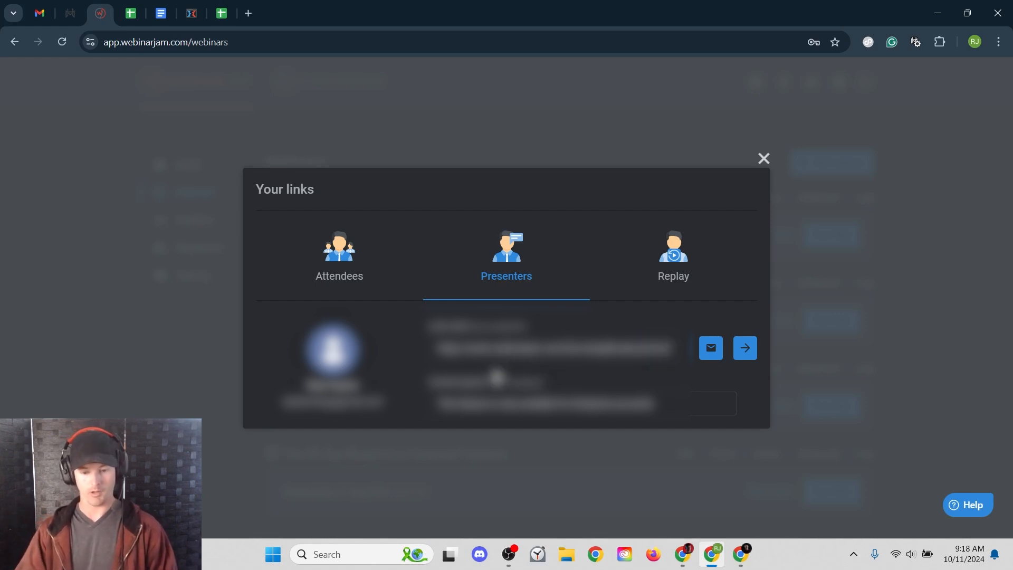
{"action": "mouse_move", "coordinate": [545, 345]}
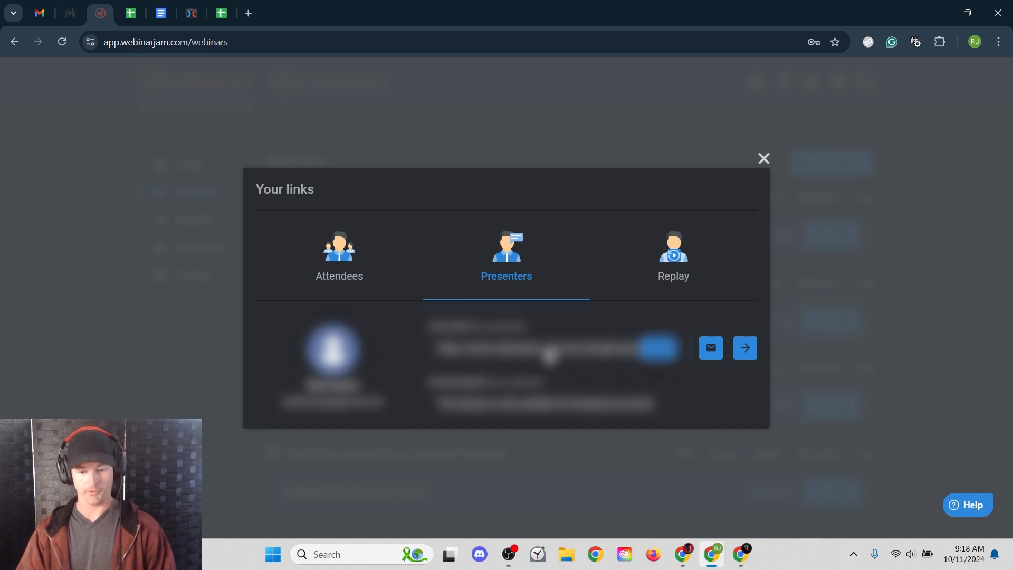
{"action": "left_click", "coordinate": [334, 276]}
{"action": "key", "text": "Escape"}
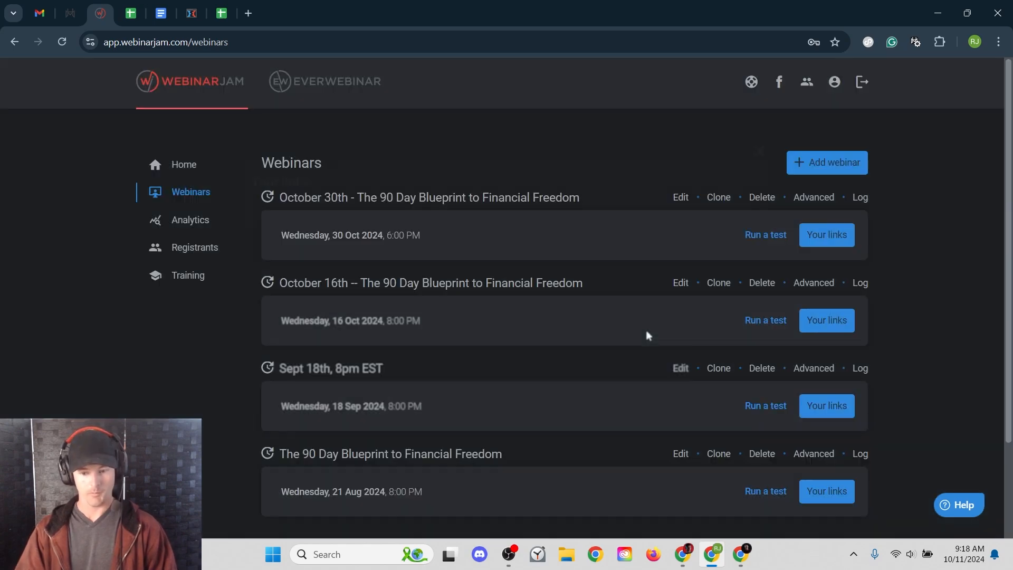